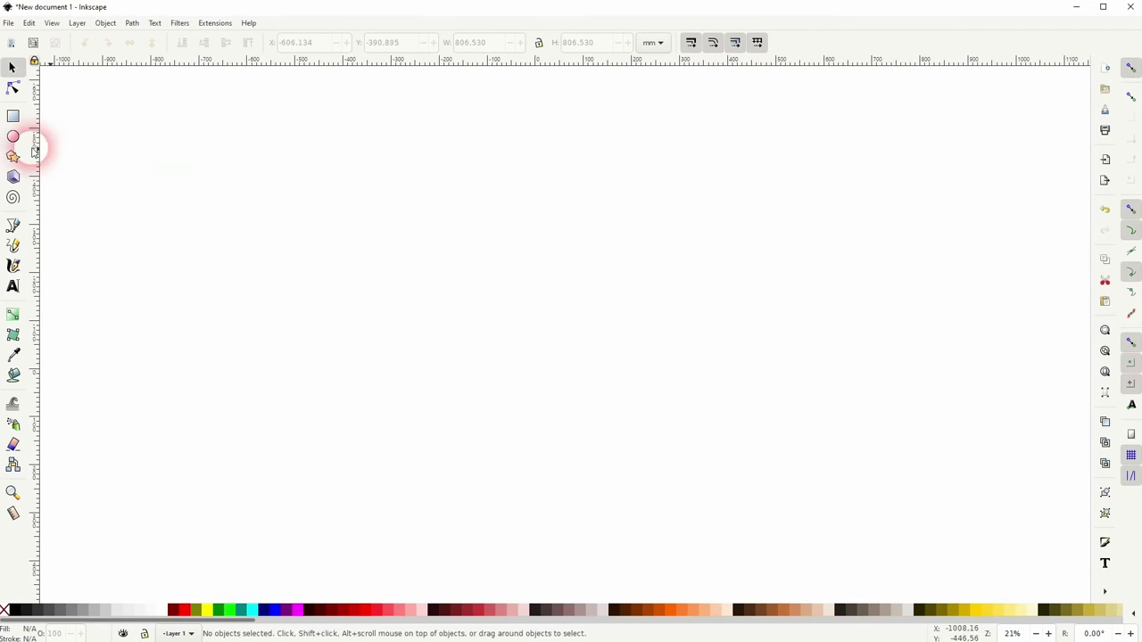
Draw a large circle with no fill and a thin black outline, plus a copy scaled to about 66%.
{"action": "left_click", "coordinate": [13, 138]}
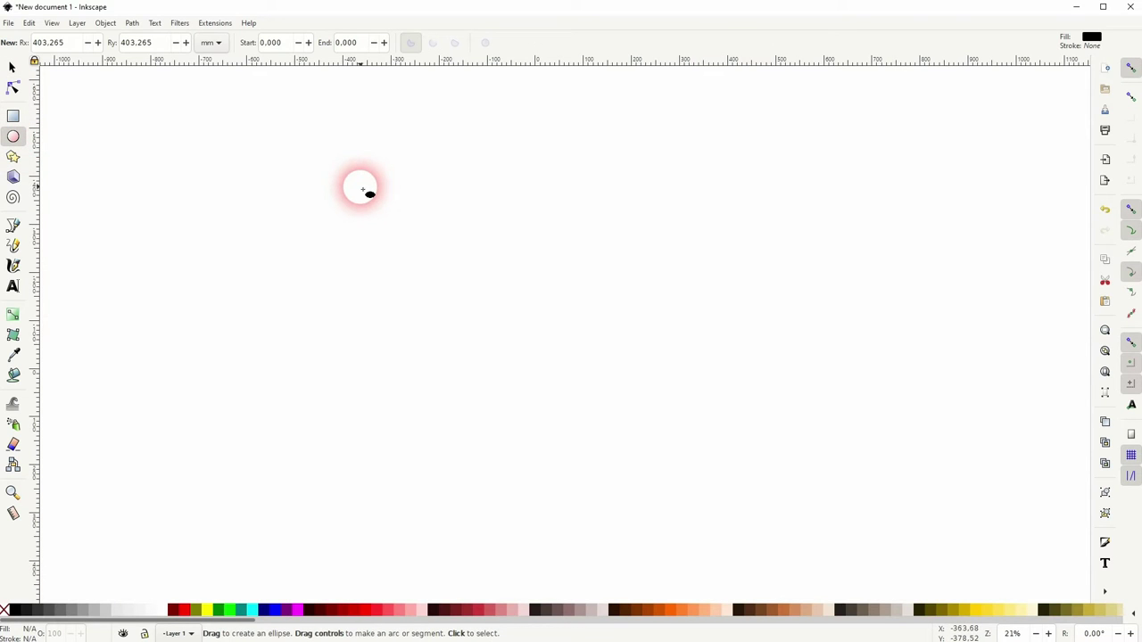
{"action": "left_click_drag", "start_coordinate": [362, 189], "coordinate": [606, 456]}
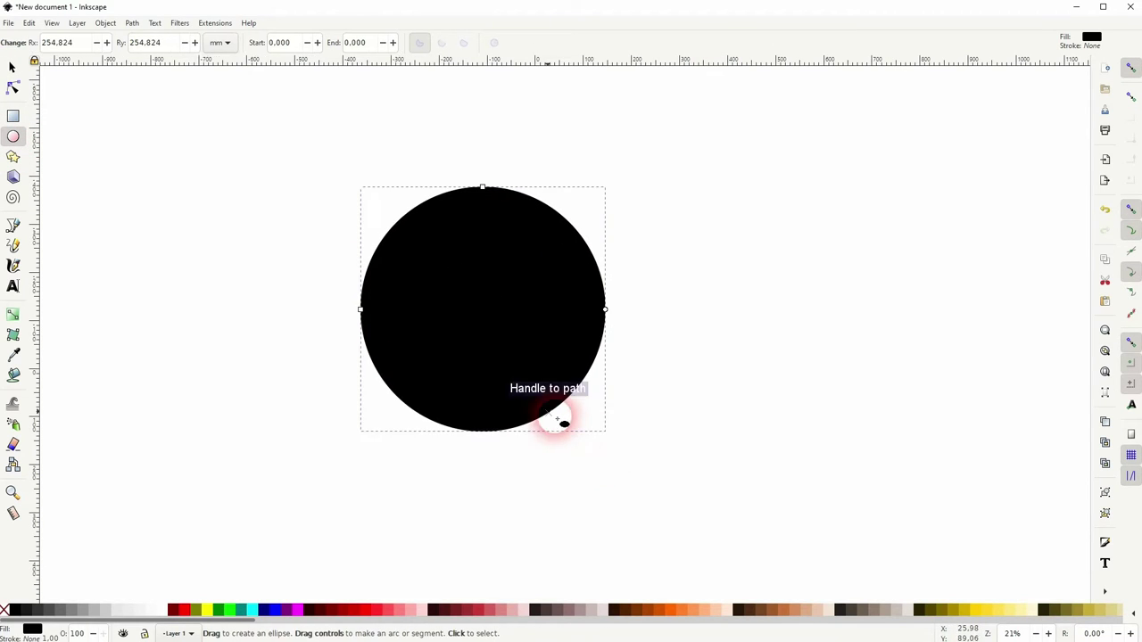
{"action": "left_click", "coordinate": [12, 67]}
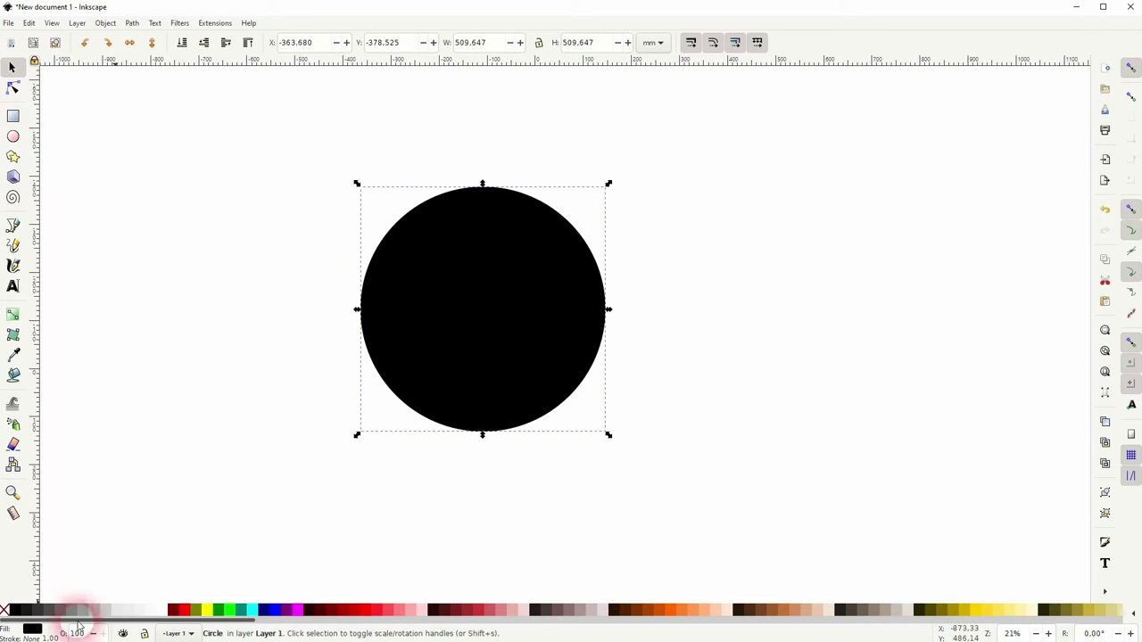
{"action": "left_click", "coordinate": [5, 610]}
{"action": "left_click", "coordinate": [15, 611], "text": "shift"}
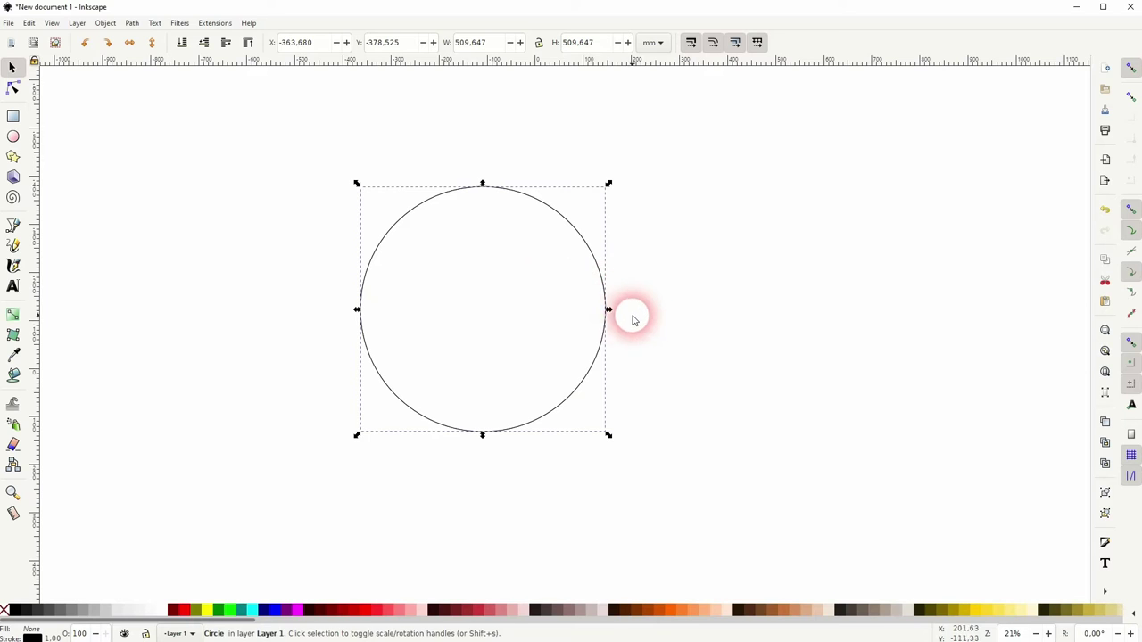
{"action": "key", "text": "ctrl+d"}
{"action": "left_click_drag", "start_coordinate": [609, 310], "coordinate": [556, 314]}
Duplicate the circle again, then enlarge the middle and inner rings, the inner to 312.093 mm wide.
{"action": "key", "text": "ctrl+d"}
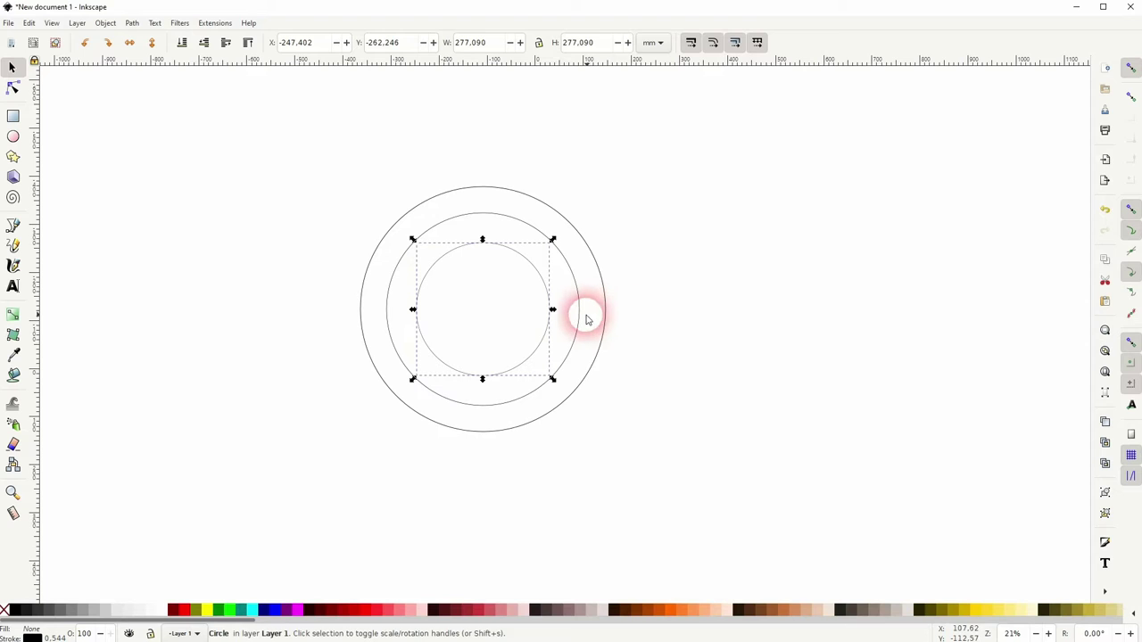
{"action": "left_click", "coordinate": [578, 312]}
{"action": "left_click_drag", "start_coordinate": [586, 312], "coordinate": [590, 316]}
{"action": "left_click", "coordinate": [688, 327]}
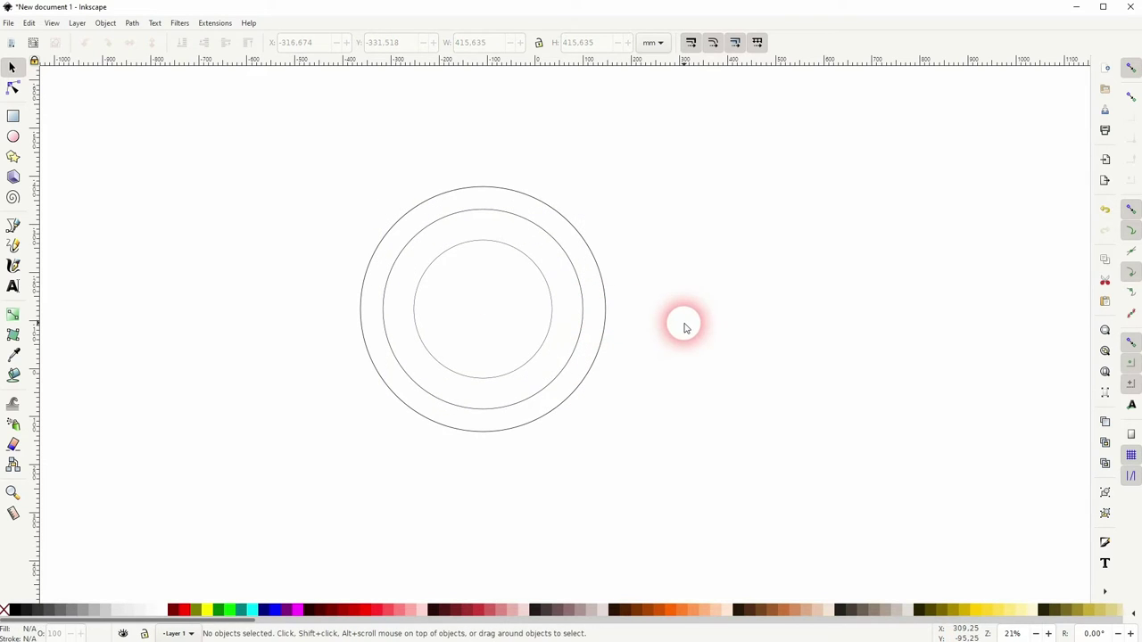
{"action": "left_click", "coordinate": [553, 300]}
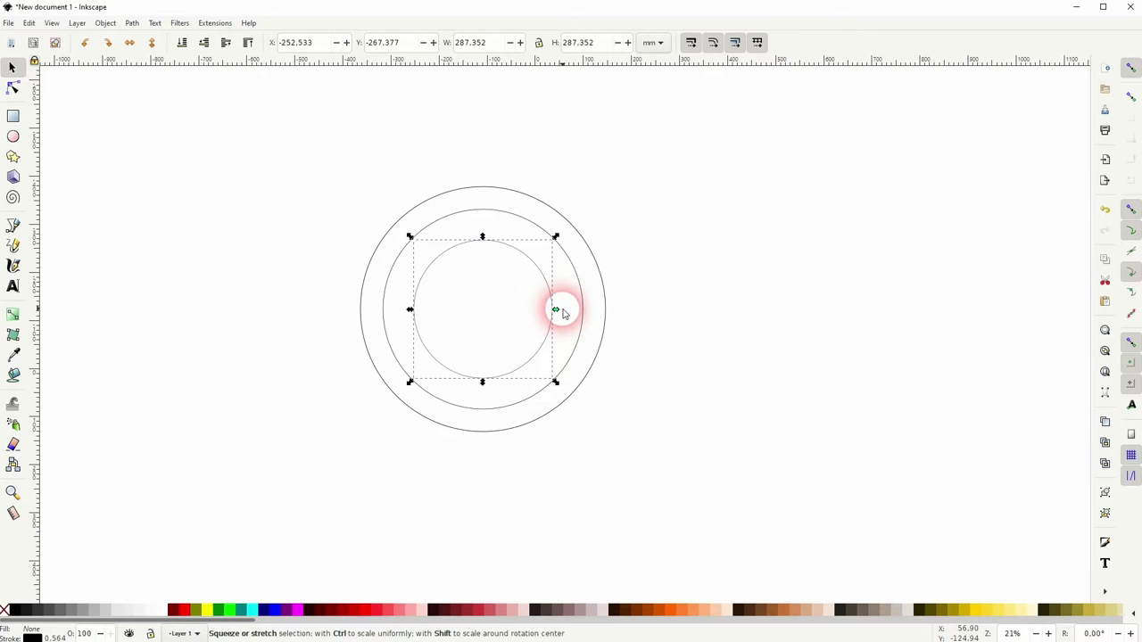
{"action": "left_click_drag", "start_coordinate": [554, 311], "coordinate": [558, 308]}
{"action": "left_click", "coordinate": [724, 439]}
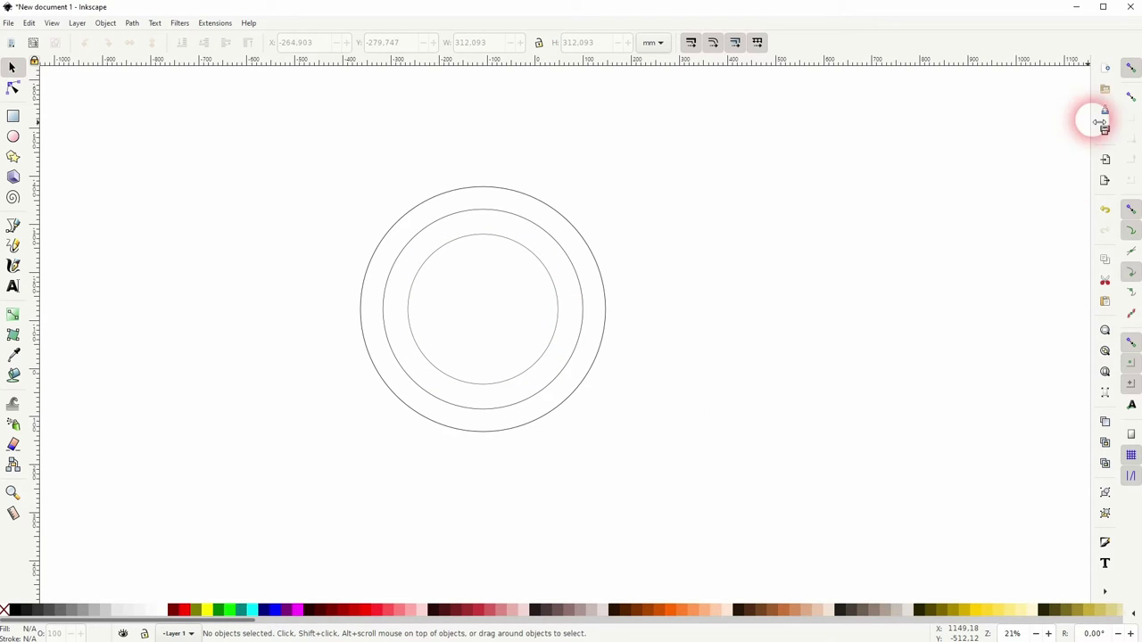
Adjust the snapping toggles, enabling an additional snapping option.
{"action": "left_click", "coordinate": [1131, 71]}
{"action": "left_click", "coordinate": [1131, 71]}
{"action": "left_click", "coordinate": [1120, 241]}
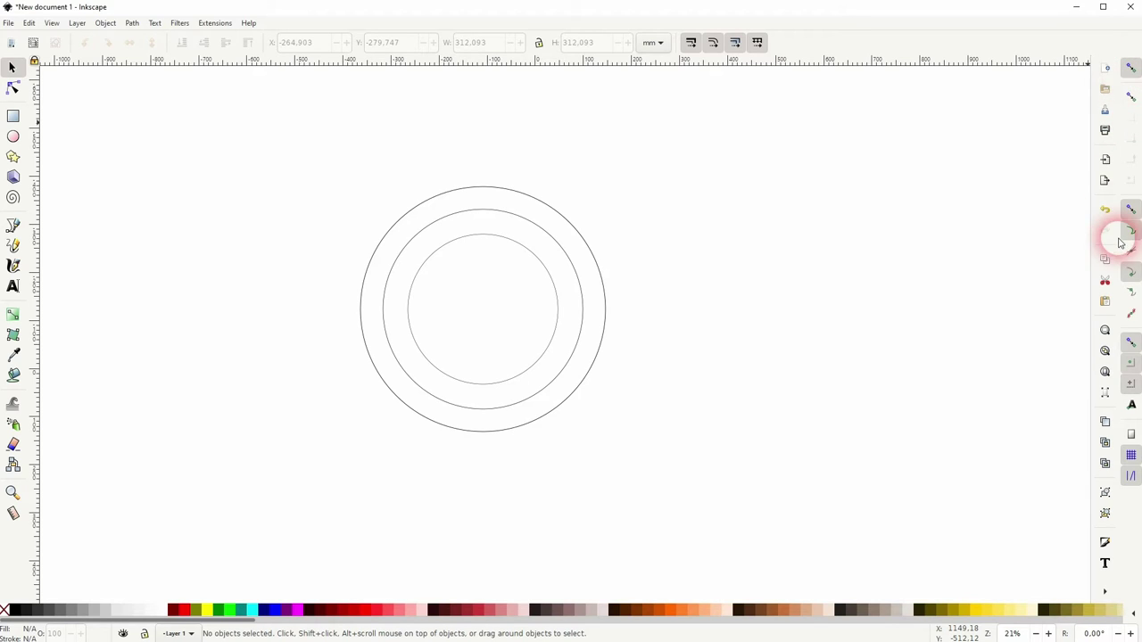
{"action": "left_click", "coordinate": [1131, 363]}
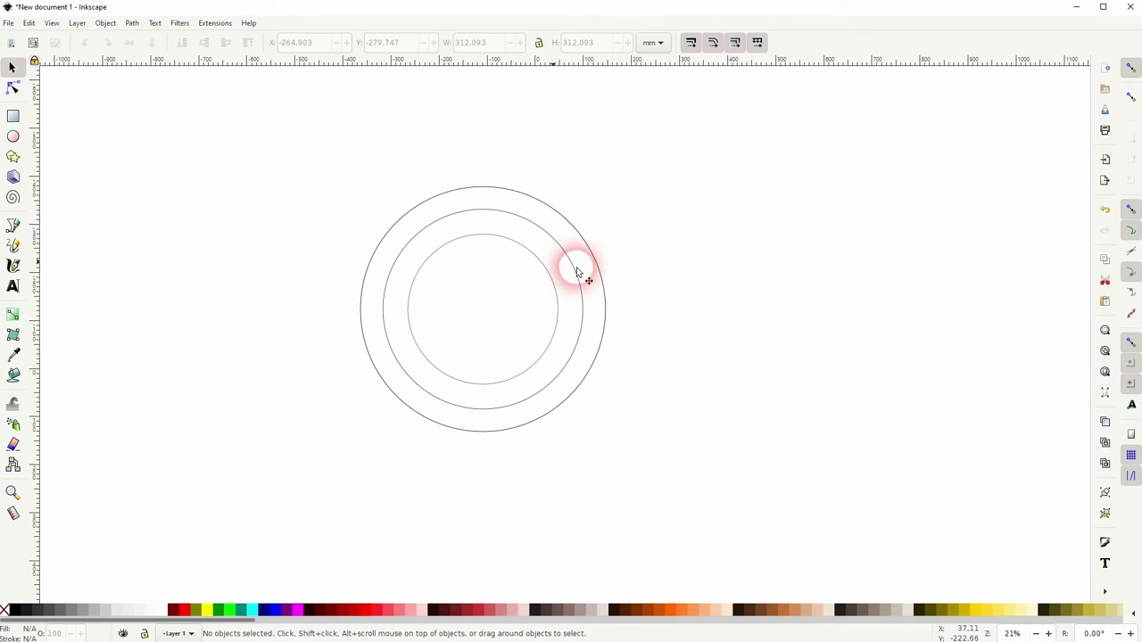
Draw a 509.647 mm vertical line through the centre, spanning the outer circle top to bottom.
{"action": "left_click", "coordinate": [12, 225]}
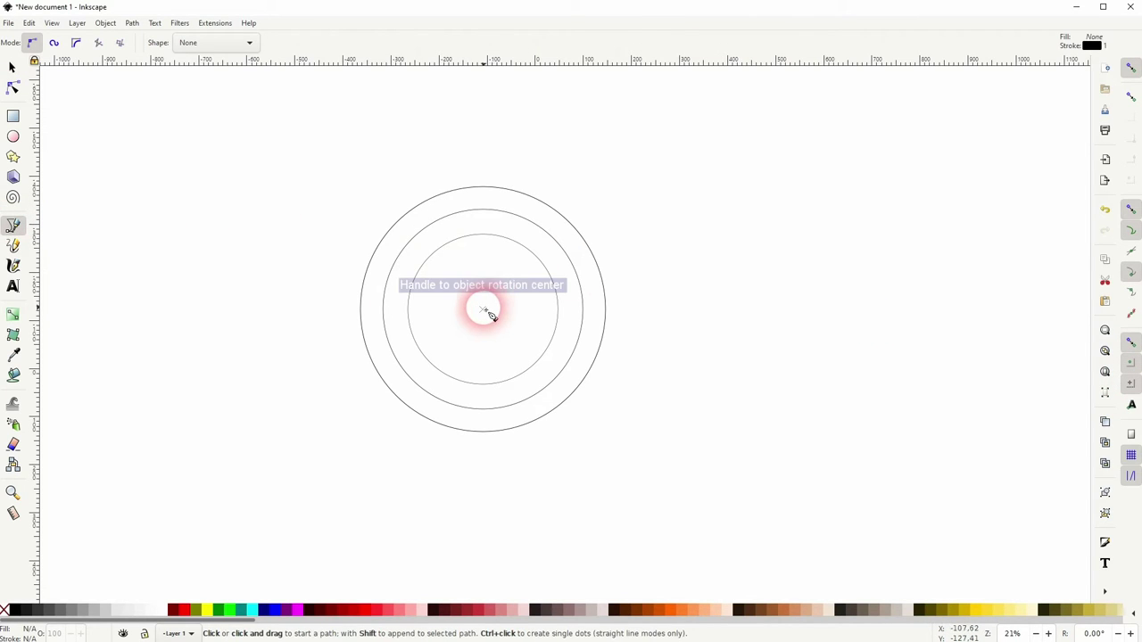
{"action": "left_click", "coordinate": [482, 309]}
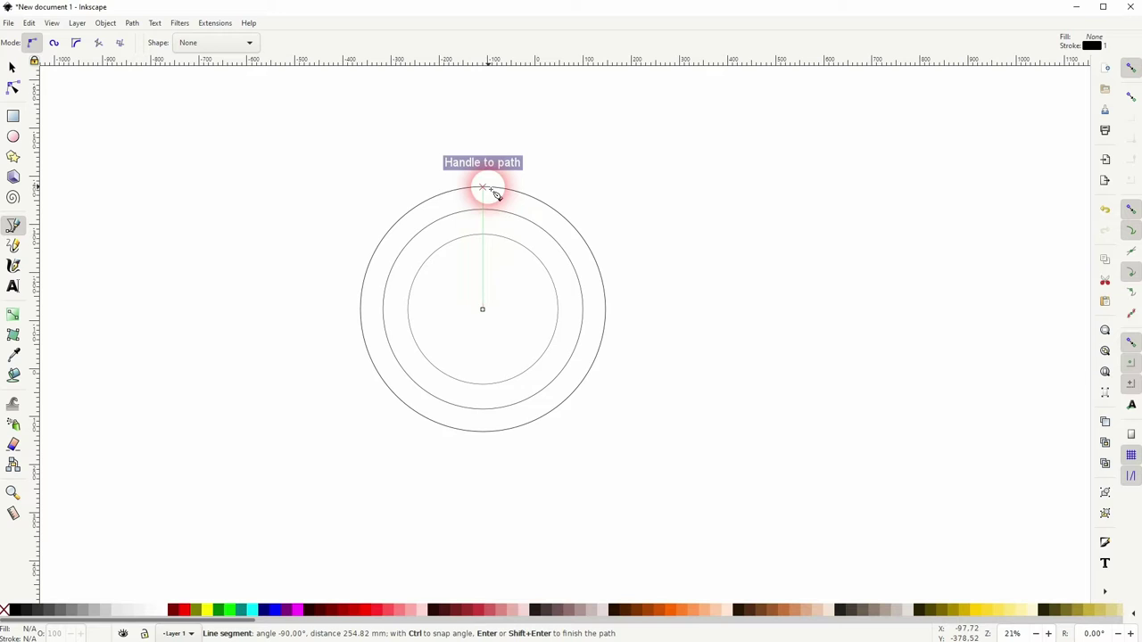
{"action": "left_click", "coordinate": [489, 189]}
{"action": "left_click", "coordinate": [13, 85]}
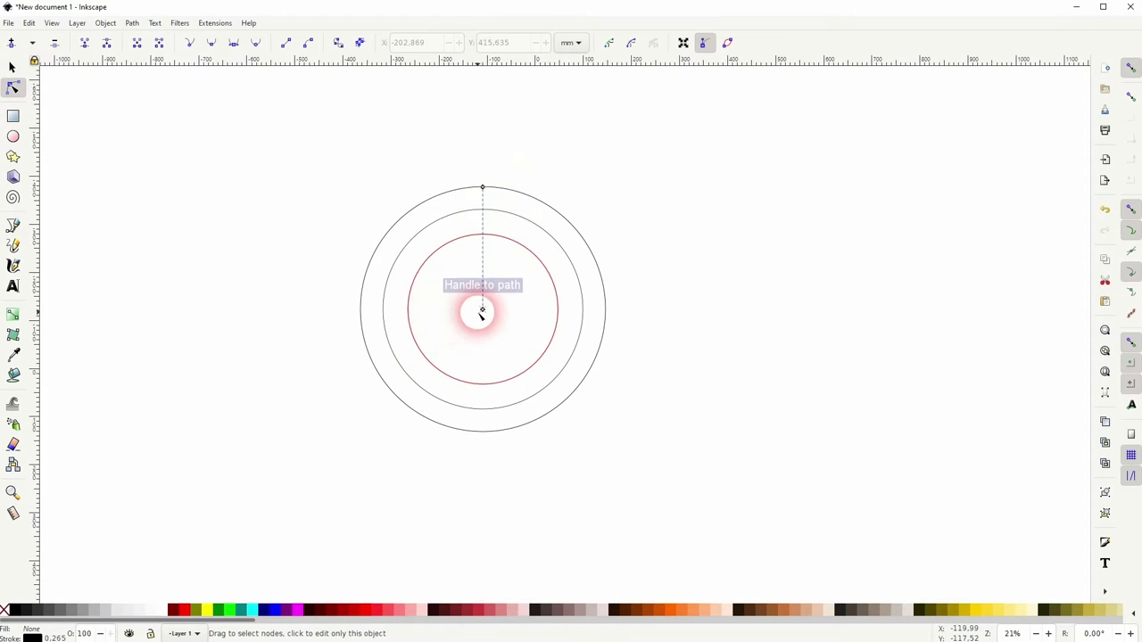
{"action": "left_click_drag", "start_coordinate": [481, 309], "coordinate": [483, 431]}
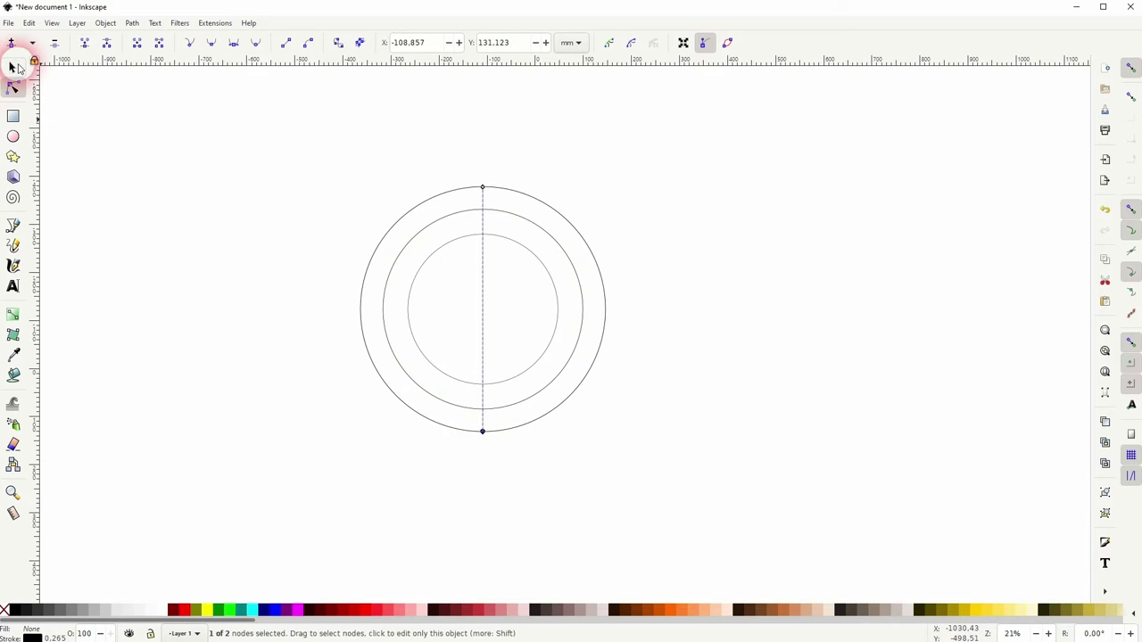
{"action": "left_click", "coordinate": [13, 66]}
{"action": "left_click", "coordinate": [571, 428]}
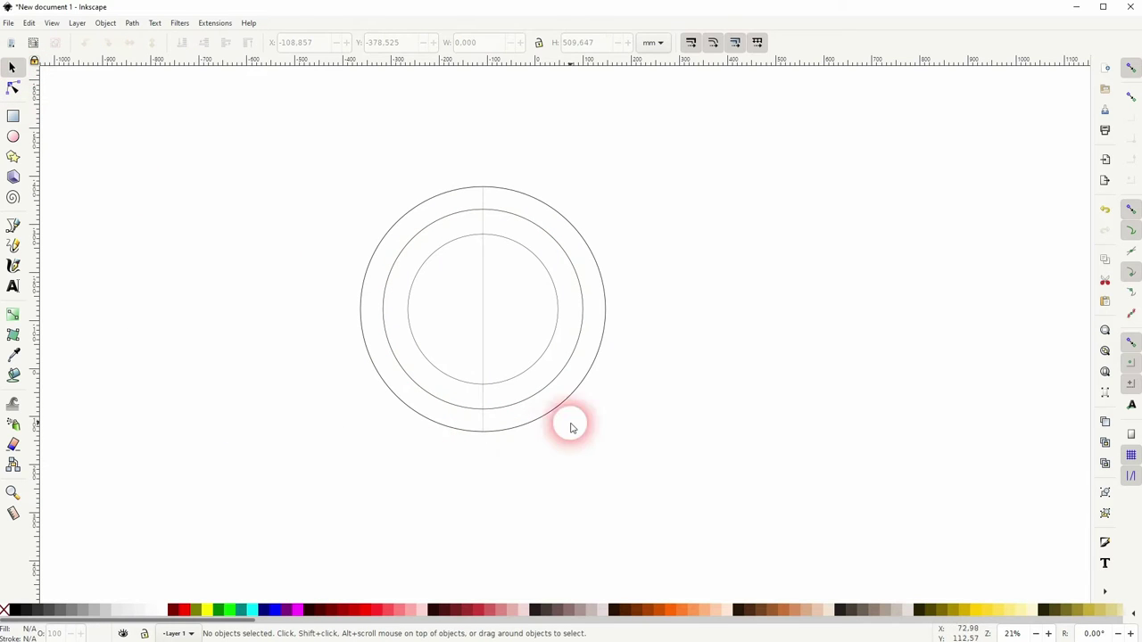
{"action": "left_click", "coordinate": [484, 323]}
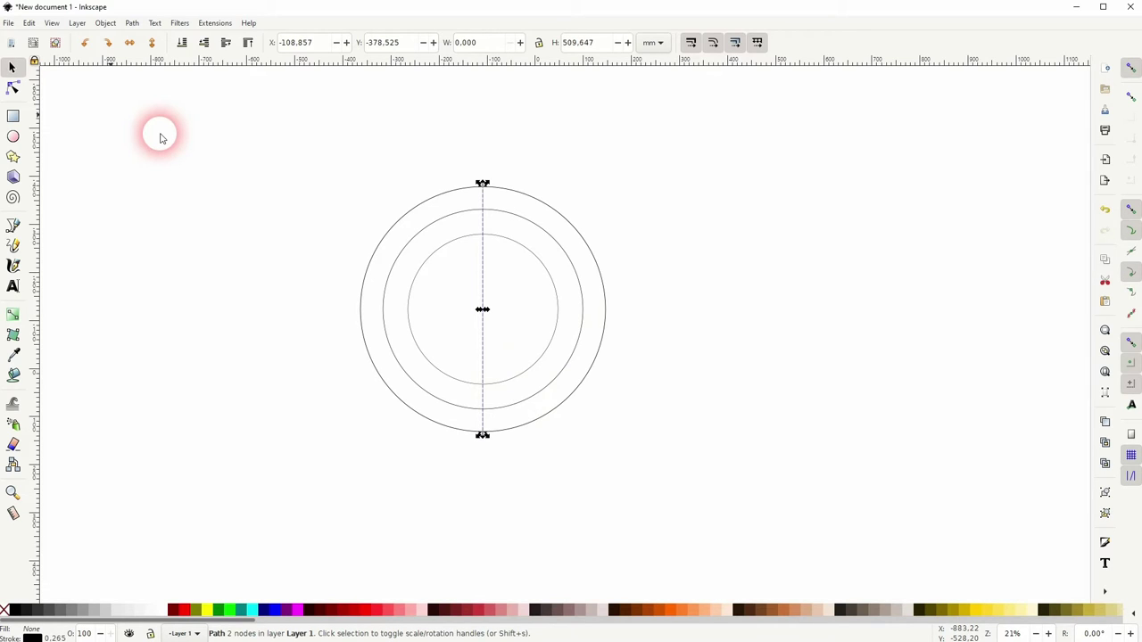
In Create Tiled Clones, set rotation to 13.8° per row and column with 1 row × 13 columns.
{"action": "left_click", "coordinate": [30, 22]}
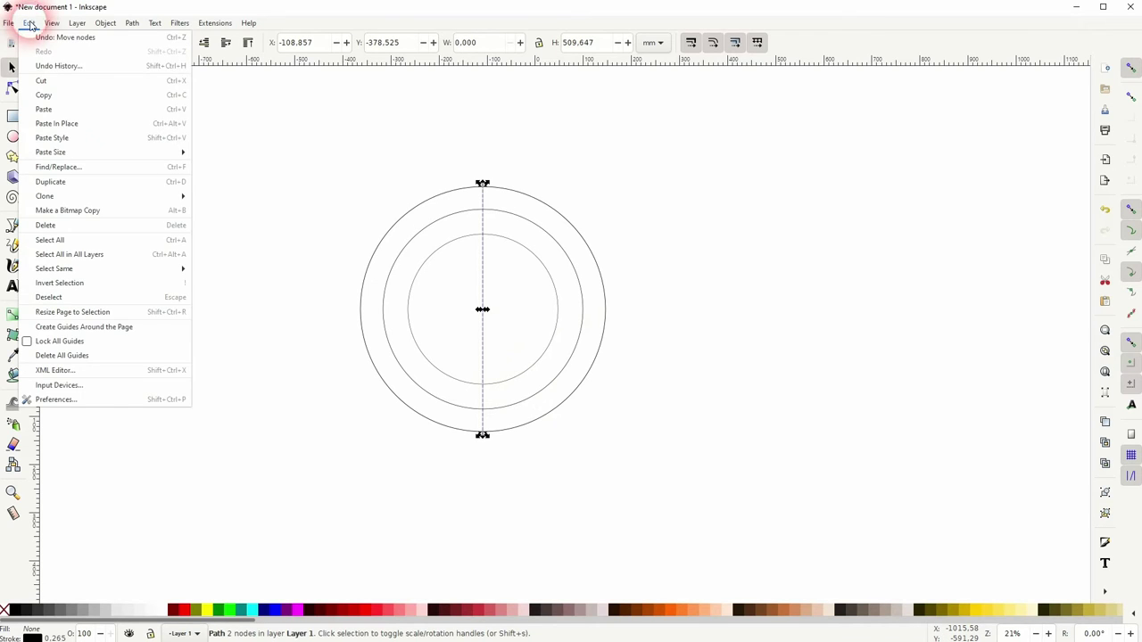
{"action": "mouse_move", "coordinate": [151, 197]}
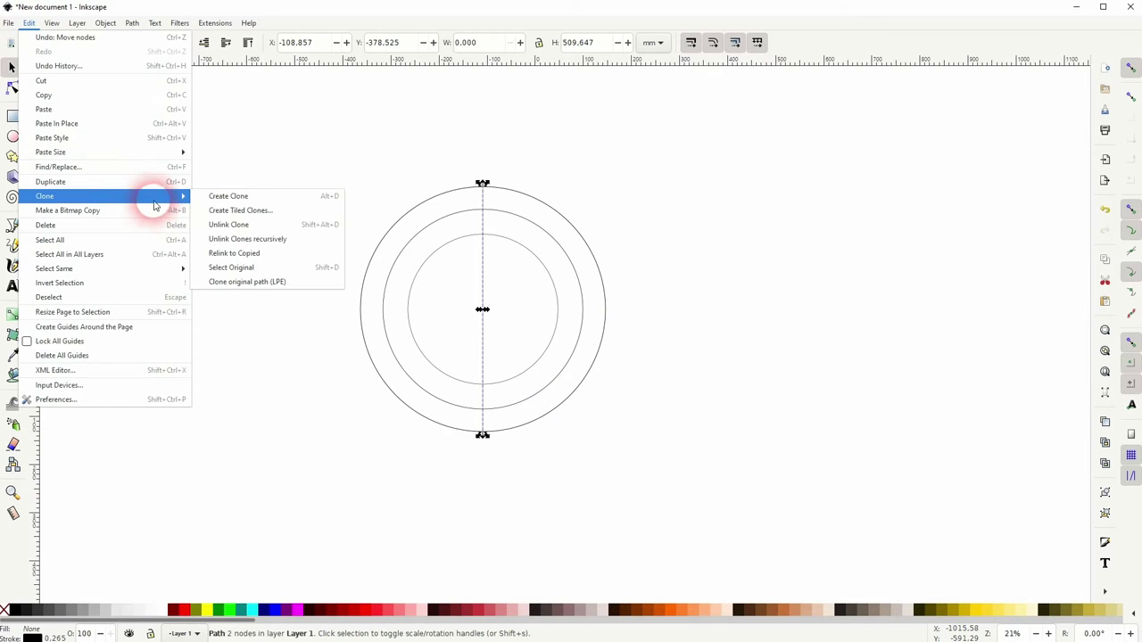
{"action": "left_click", "coordinate": [239, 211]}
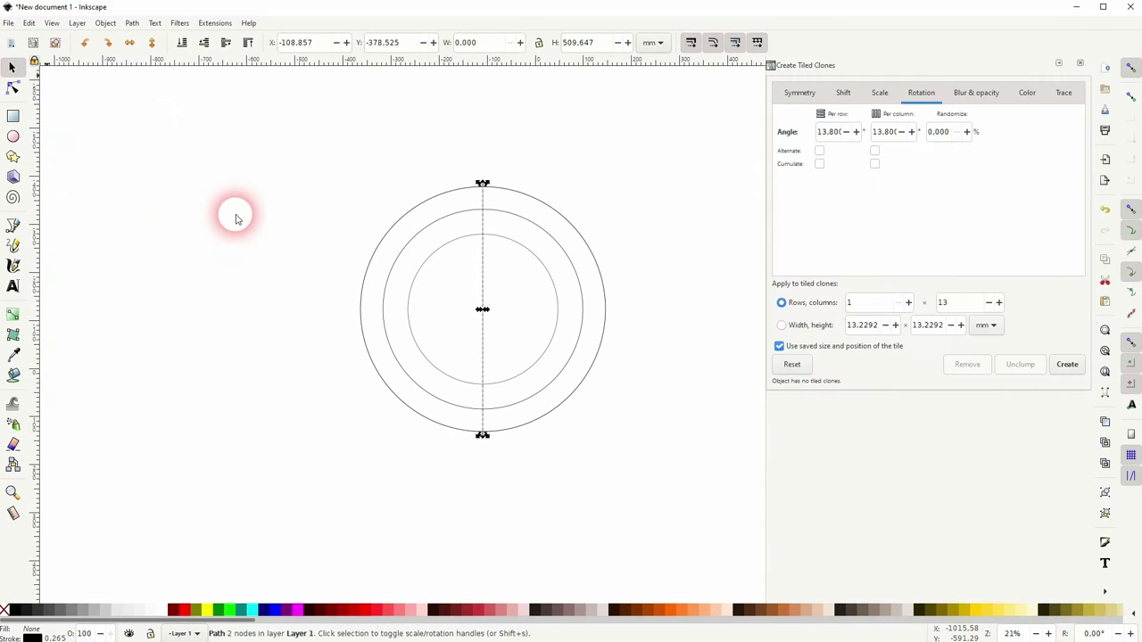
{"action": "left_click", "coordinate": [800, 93]}
{"action": "left_click", "coordinate": [922, 93]}
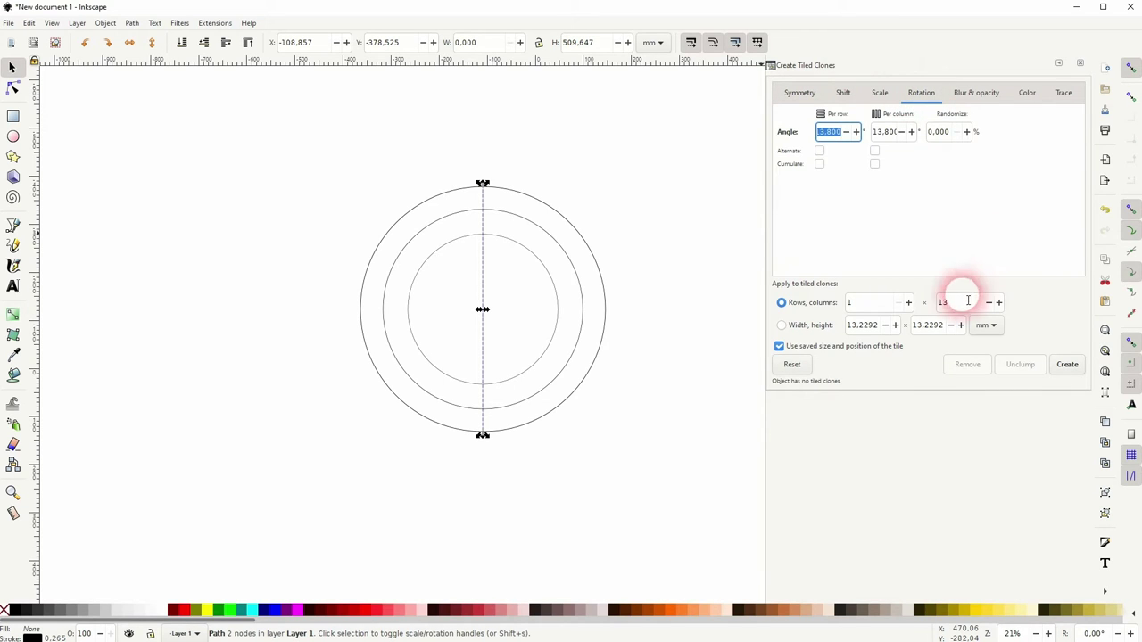
{"action": "double_click", "coordinate": [936, 303]}
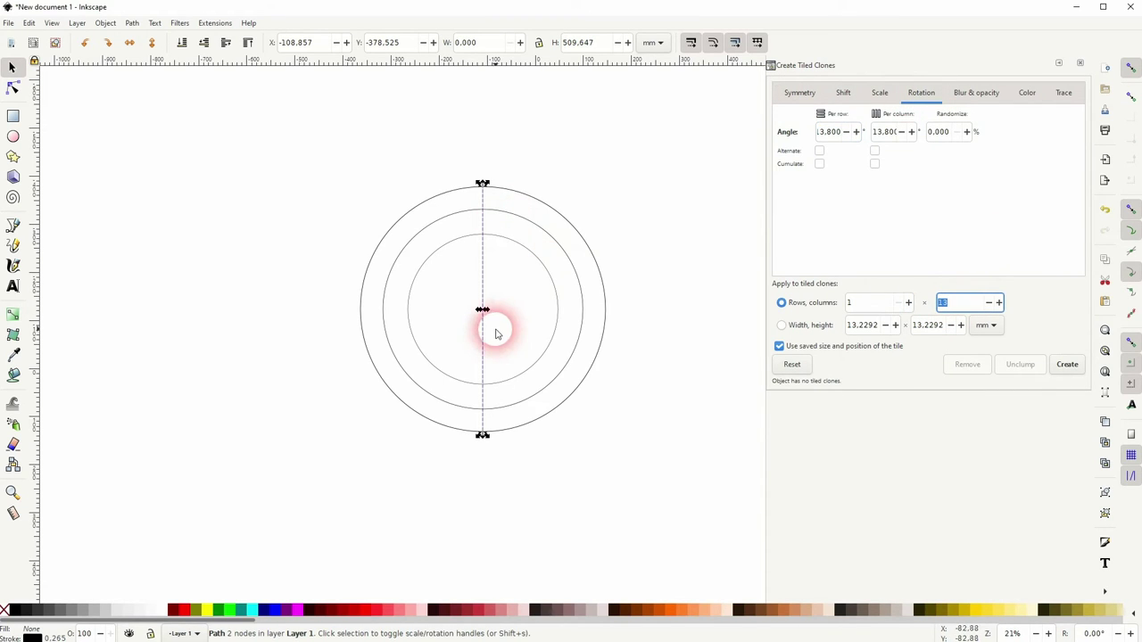
{"action": "left_click", "coordinate": [830, 132]}
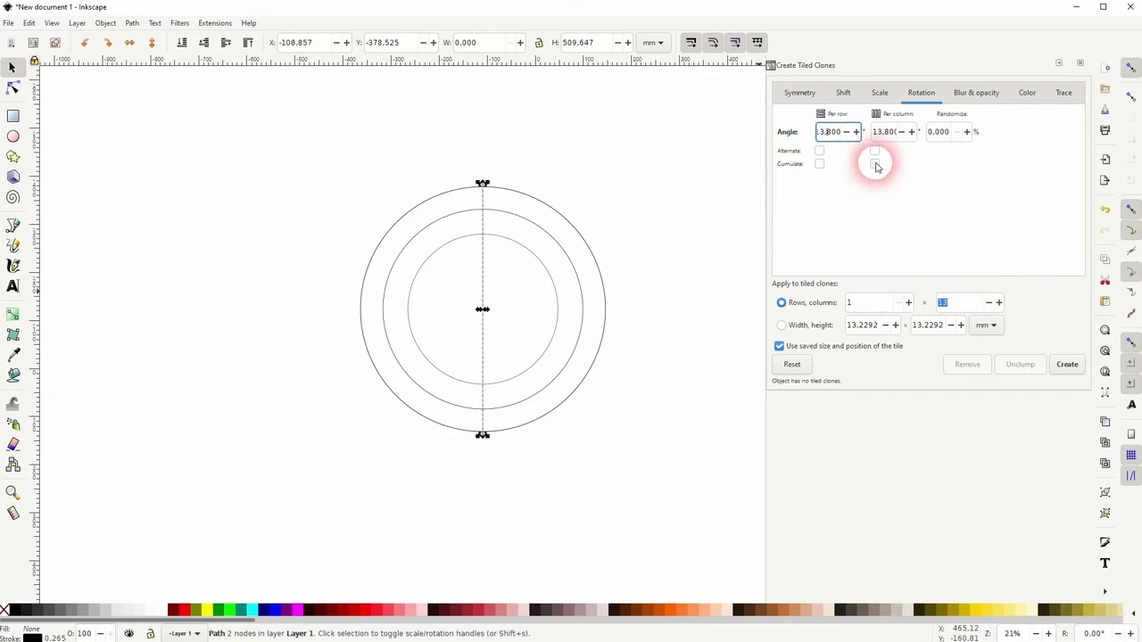
{"action": "double_click", "coordinate": [963, 303]}
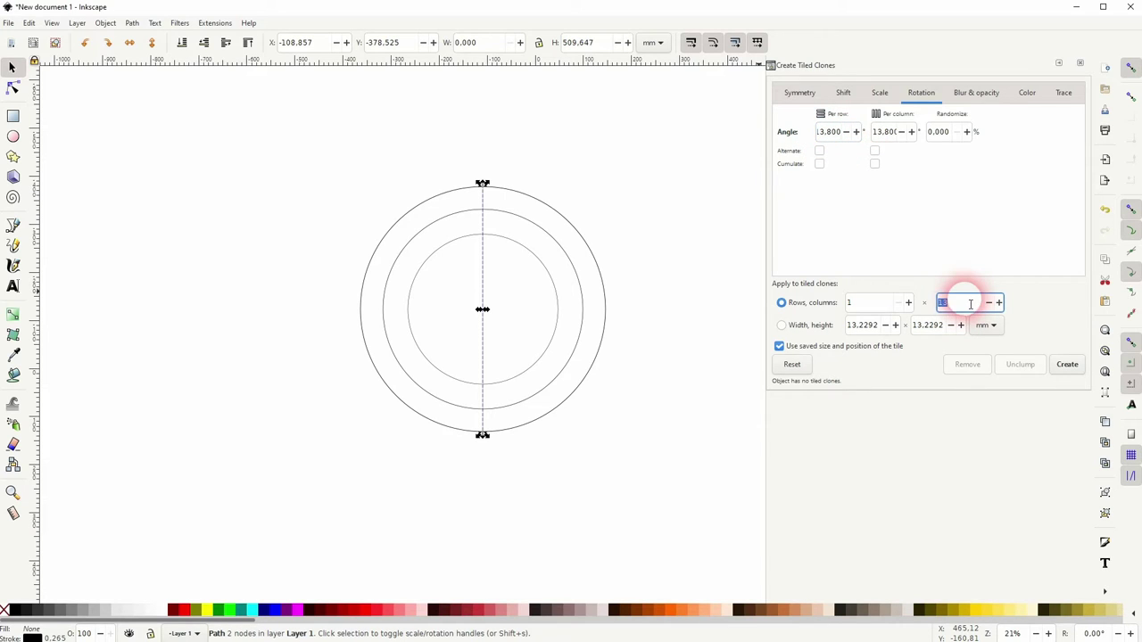
{"action": "type", "text": "360/"}
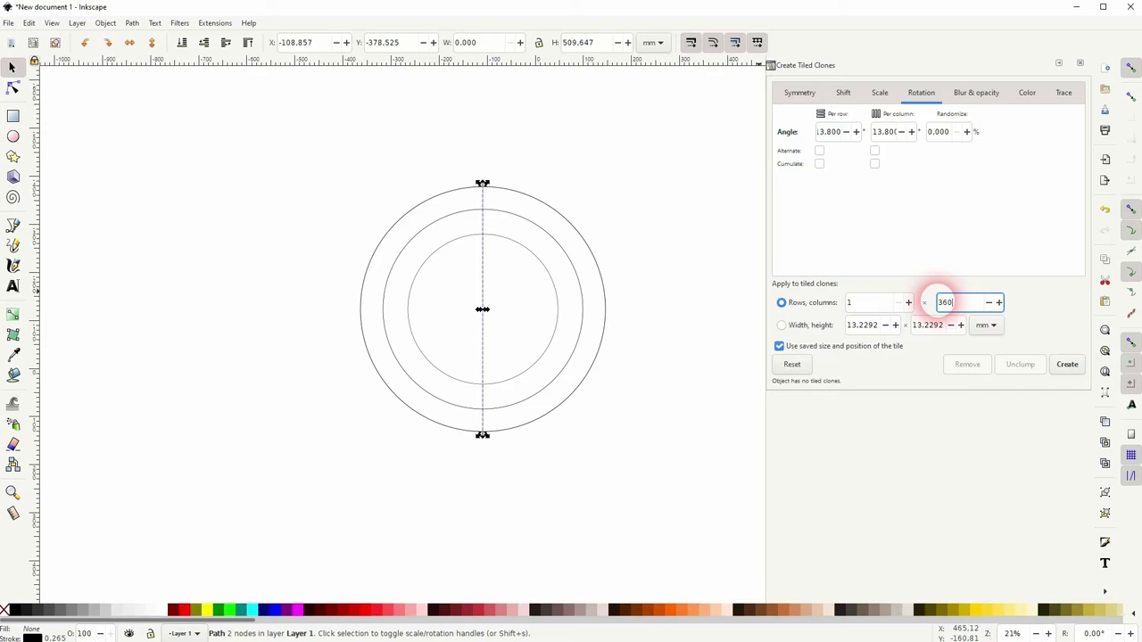
{"action": "left_click", "coordinate": [829, 132]}
{"action": "double_click", "coordinate": [938, 304]}
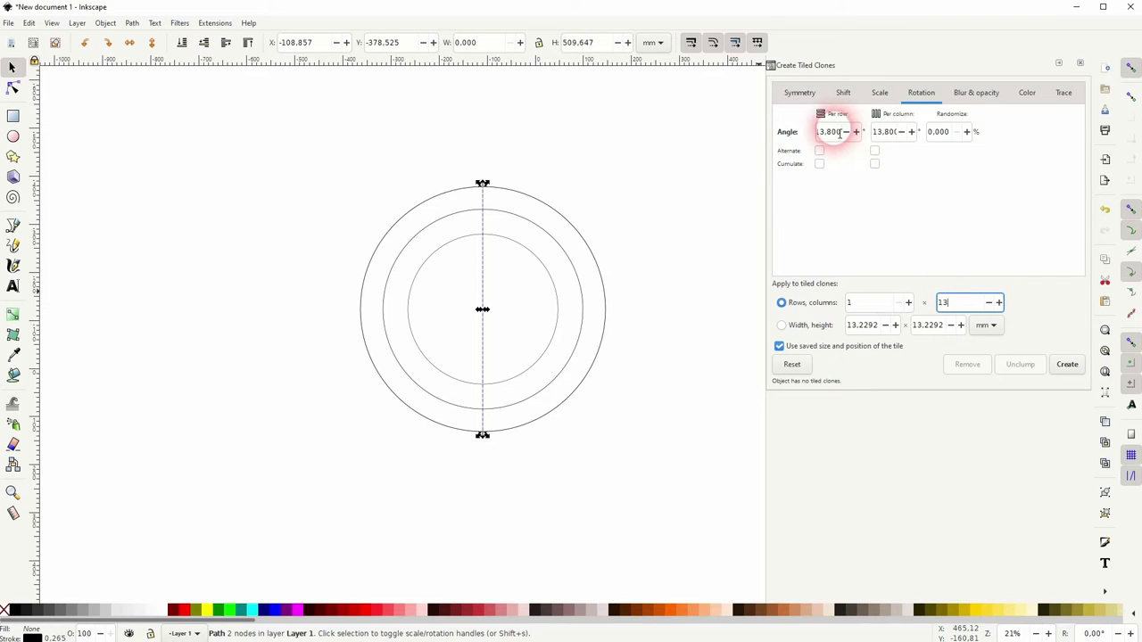
Generate a trial rotated clone pattern, then undo it.
{"action": "left_click", "coordinate": [1068, 364]}
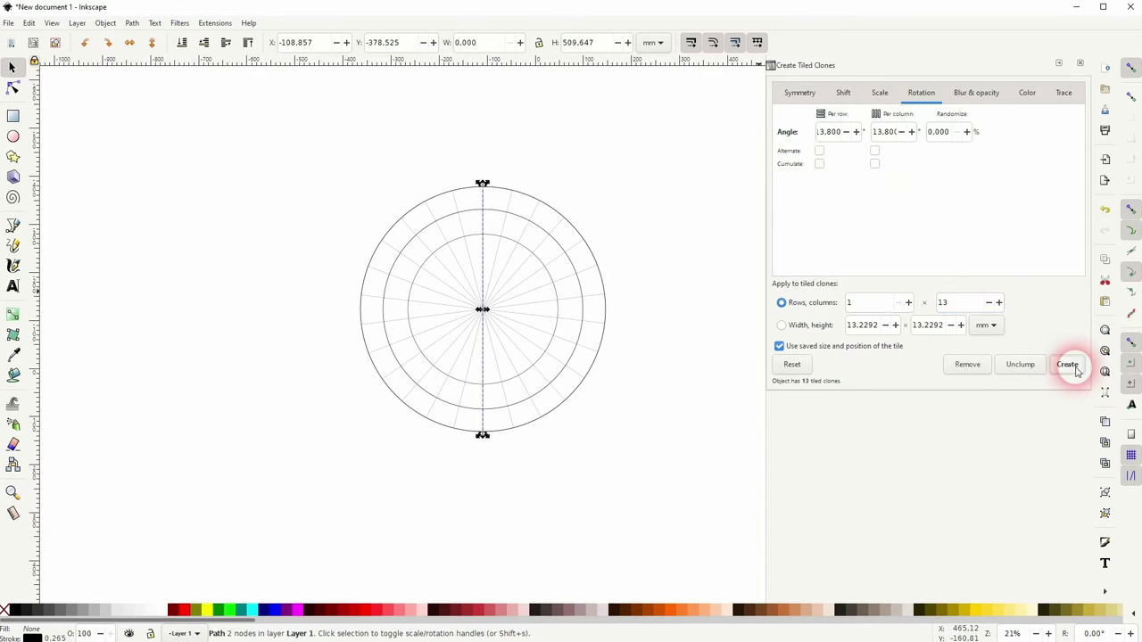
{"action": "left_click", "coordinate": [675, 331]}
{"action": "left_click", "coordinate": [481, 277]}
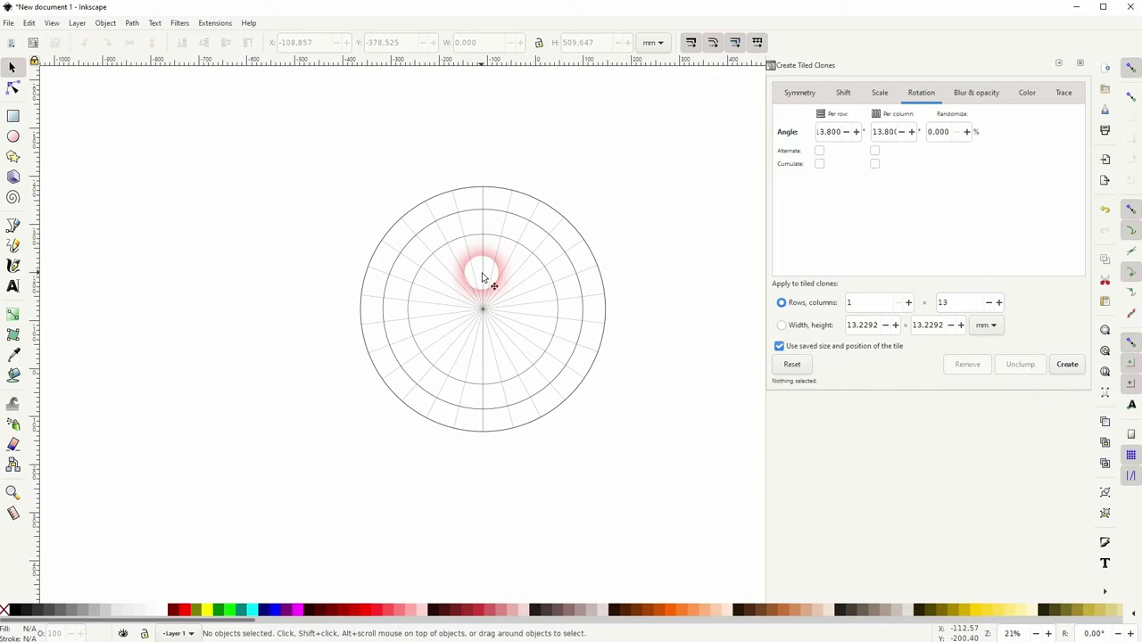
{"action": "key", "text": "ctrl+z"}
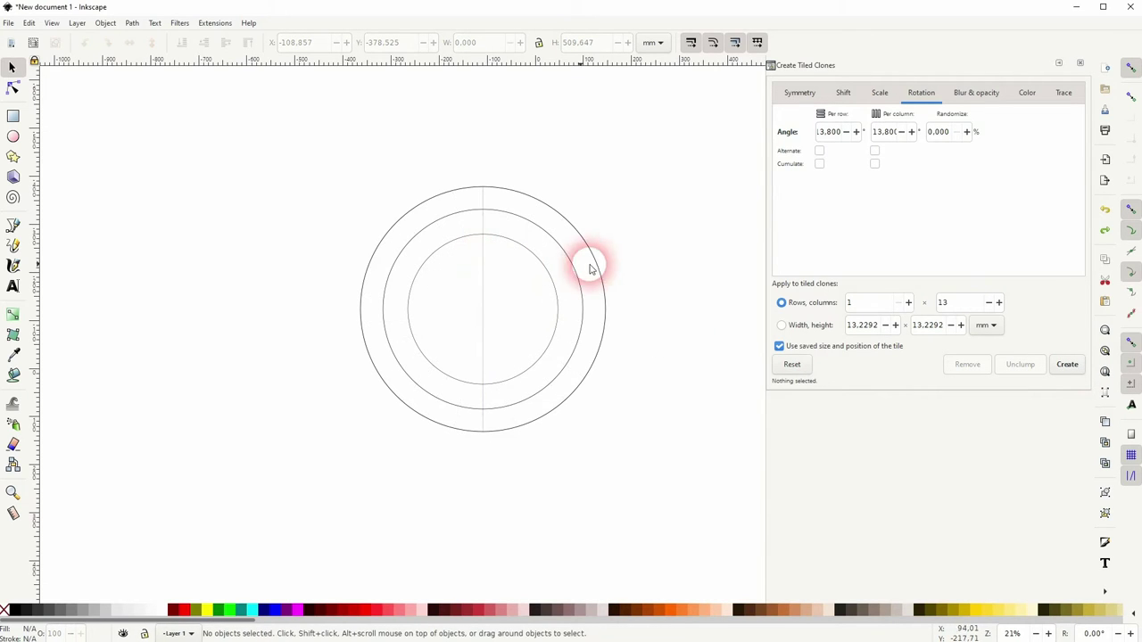
Create 13 rotated clones of the vertical line, undoing an accidental move and deleting a stray clone.
{"action": "left_click", "coordinate": [1067, 364]}
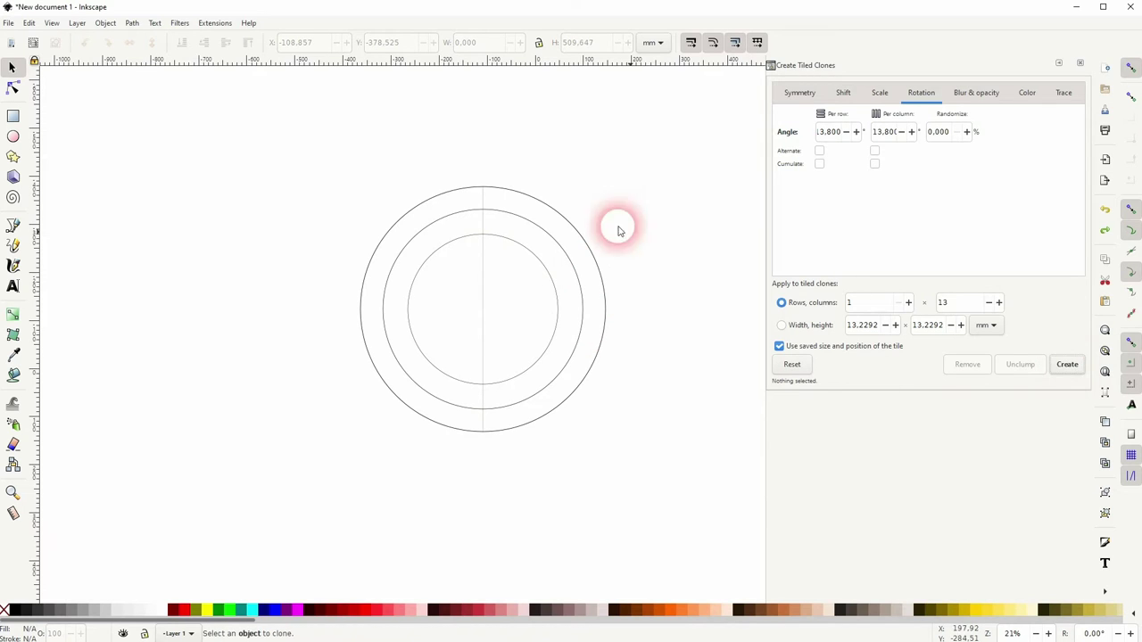
{"action": "left_click", "coordinate": [484, 285]}
{"action": "left_click", "coordinate": [1067, 364]}
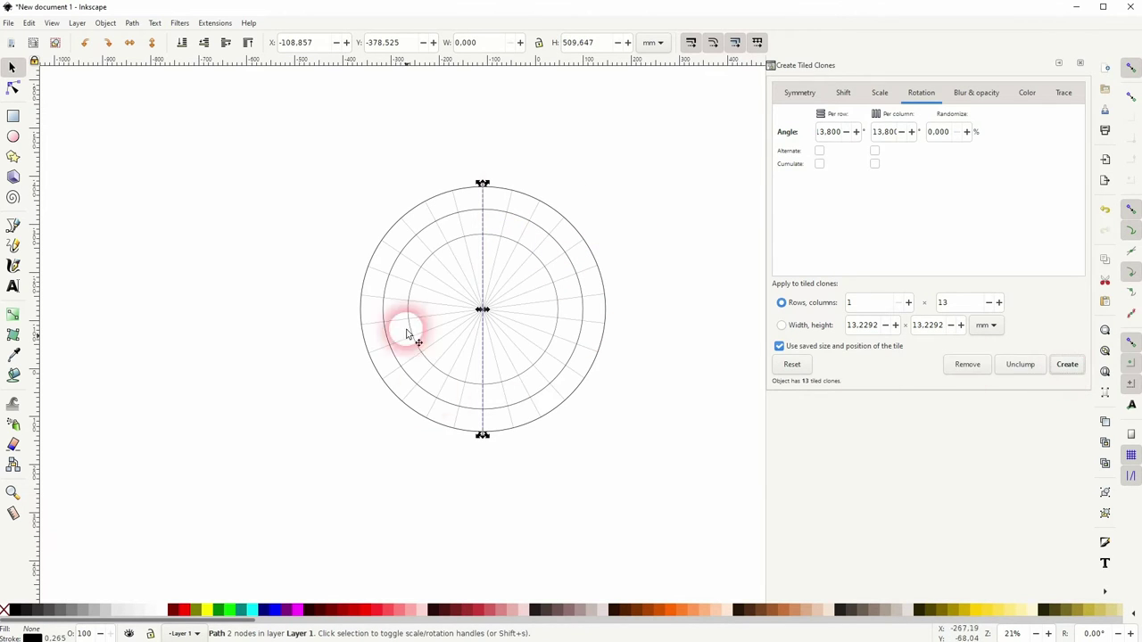
{"action": "left_click_drag", "start_coordinate": [460, 269], "coordinate": [262, 296]}
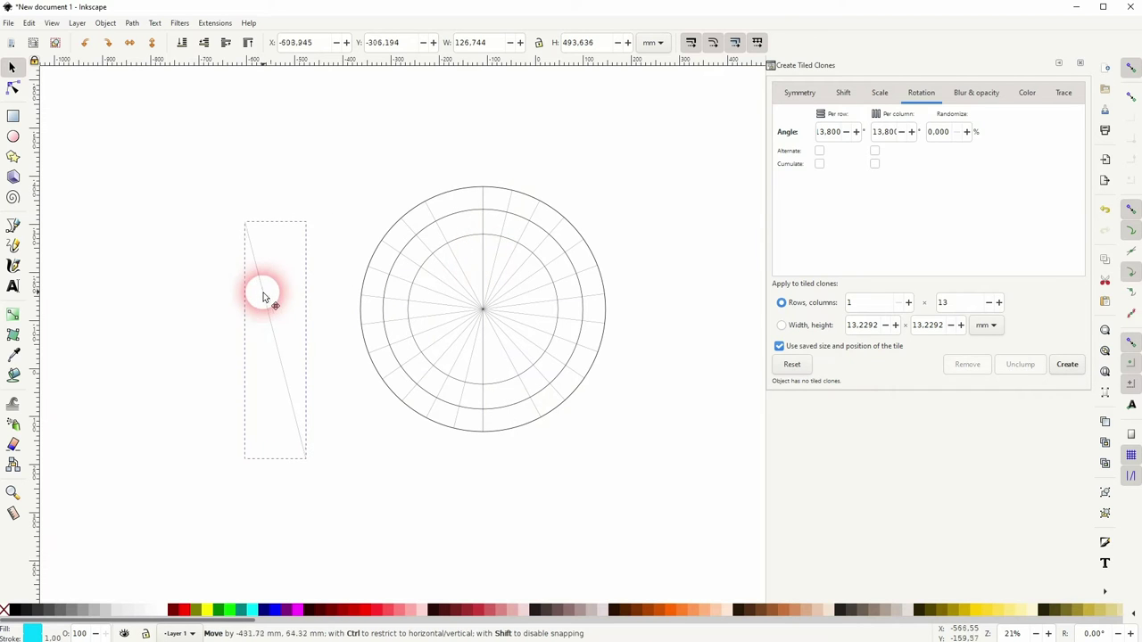
{"action": "key", "text": "ctrl+z"}
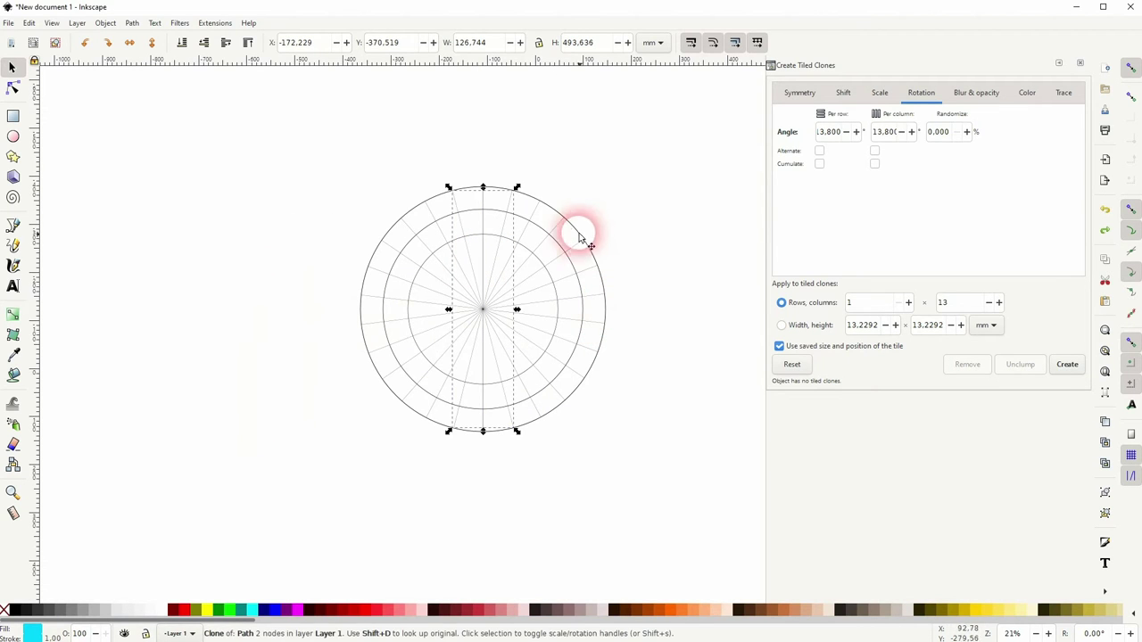
{"action": "left_click", "coordinate": [581, 184]}
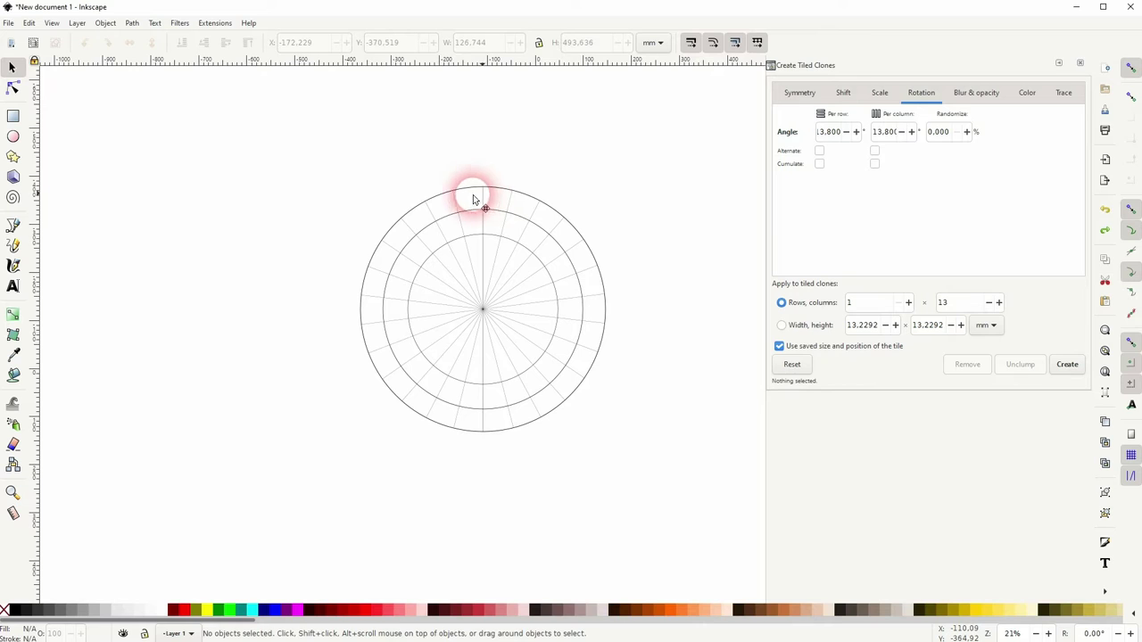
{"action": "left_click_drag", "start_coordinate": [473, 197], "coordinate": [272, 207]}
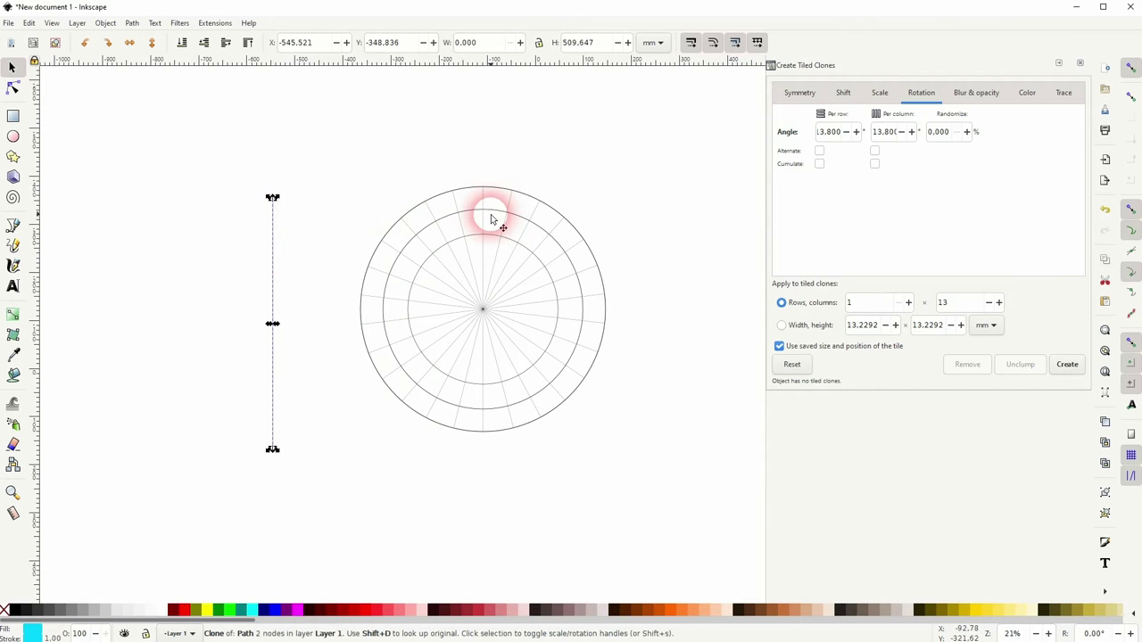
{"action": "key", "text": "Delete"}
{"action": "double_click", "coordinate": [971, 303]}
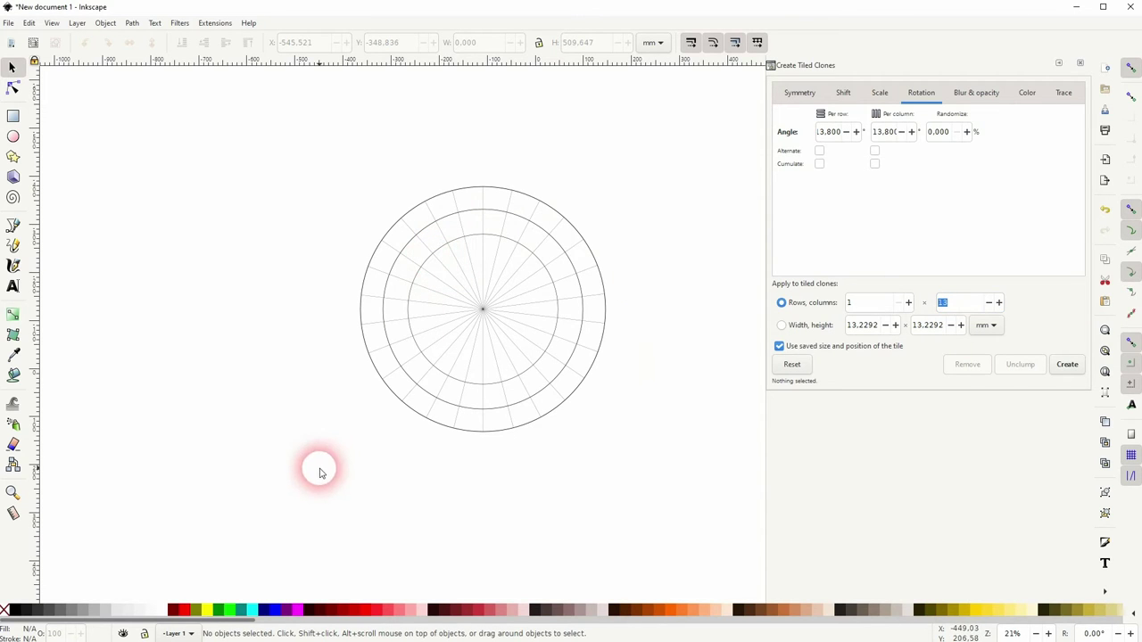
Select all 16 wheel objects and switch the Fill and Stroke stroke width unit to mm.
{"action": "left_click_drag", "start_coordinate": [314, 466], "coordinate": [671, 114]}
{"action": "left_click", "coordinate": [105, 23]}
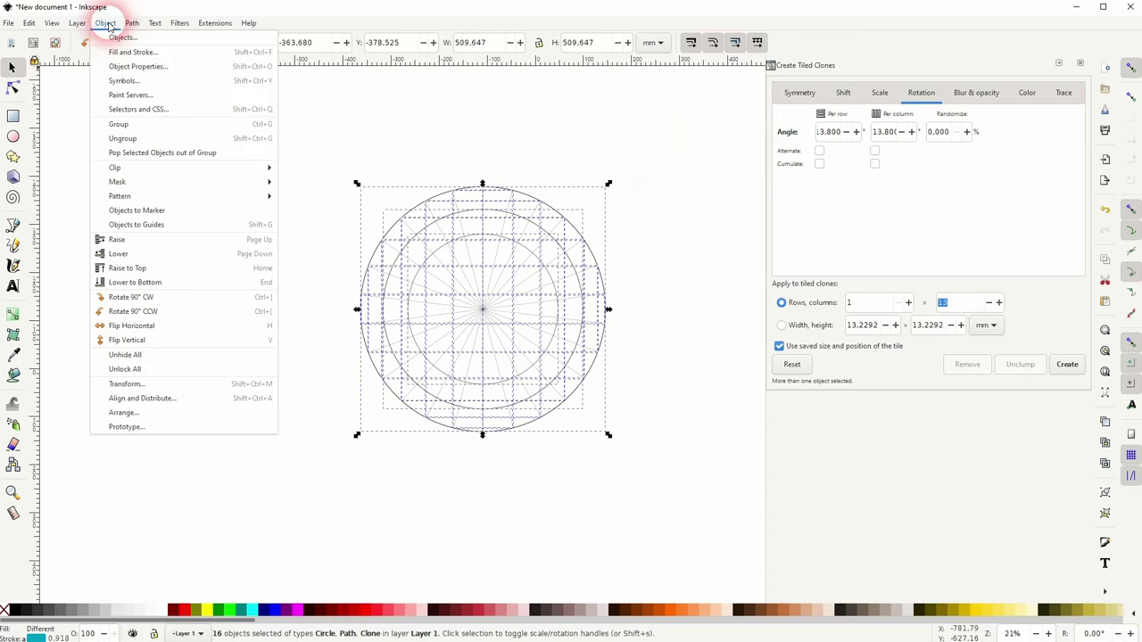
{"action": "left_click", "coordinate": [123, 50]}
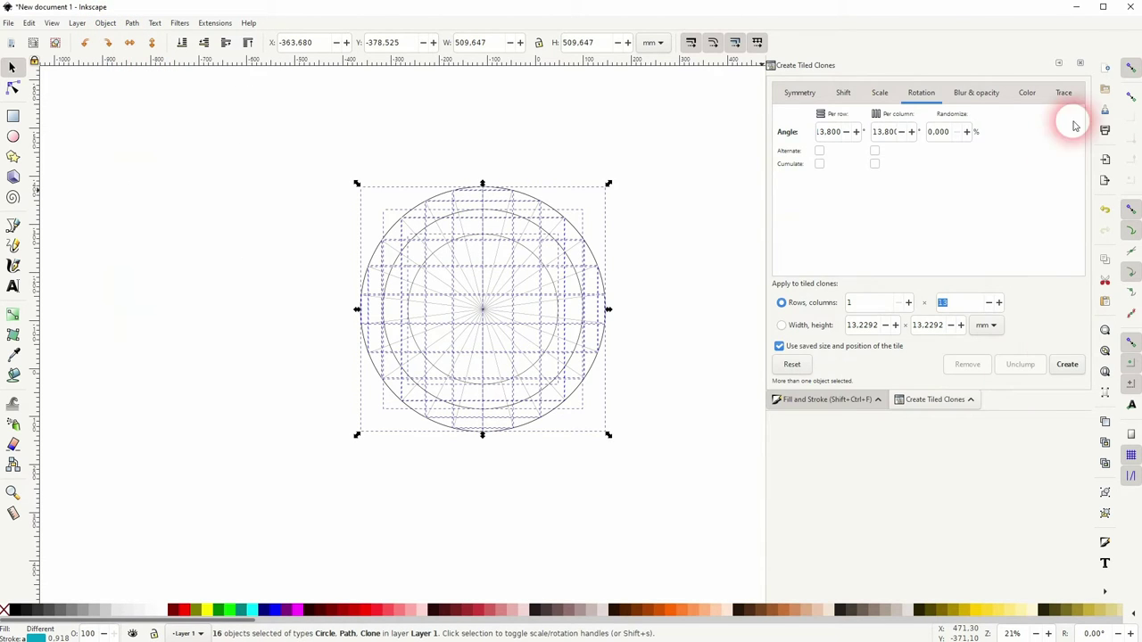
{"action": "left_click", "coordinate": [1080, 64]}
{"action": "left_click", "coordinate": [910, 89]}
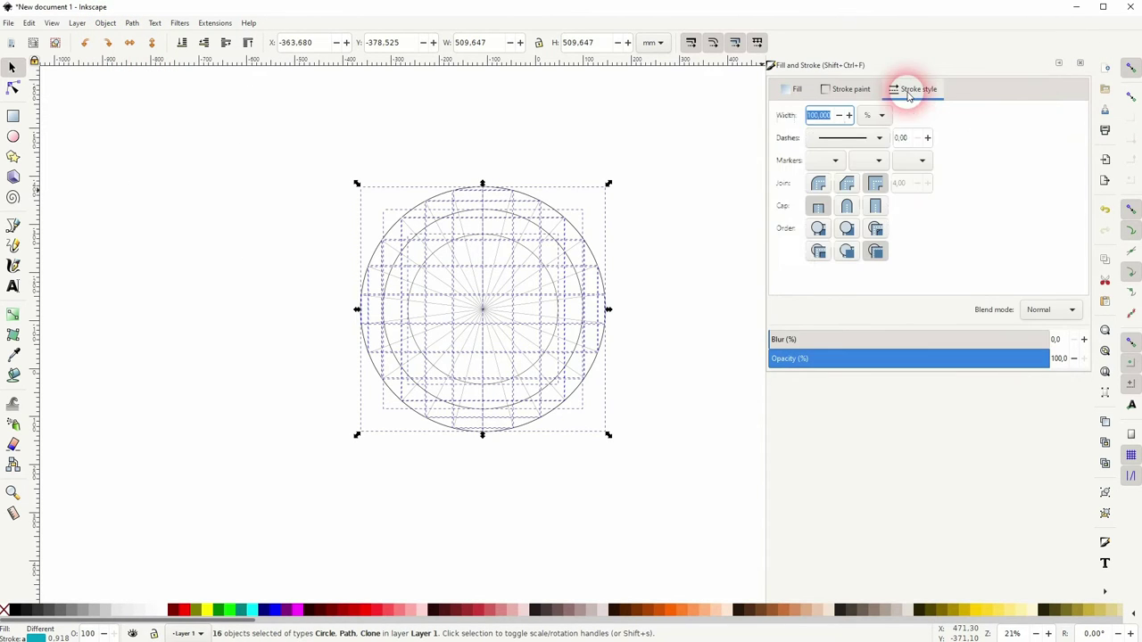
{"action": "left_click", "coordinate": [882, 114]}
{"action": "left_click", "coordinate": [867, 85]}
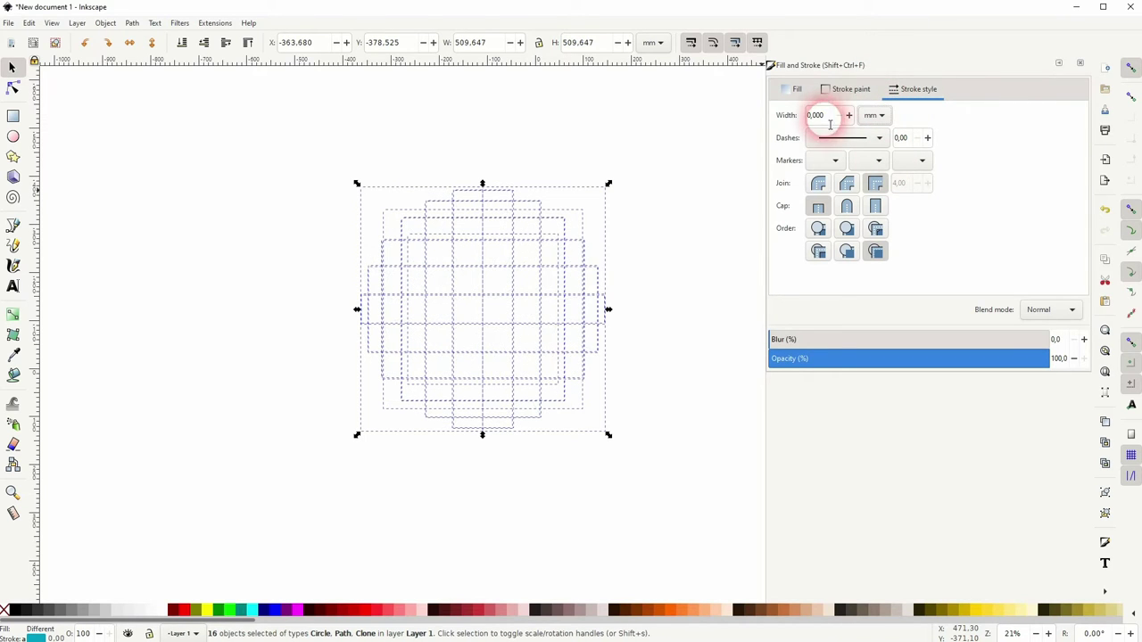
Set the stroke width of all wheel objects to 2 mm.
{"action": "left_click_drag", "start_coordinate": [821, 115], "coordinate": [775, 125]}
{"action": "type", "text": "3"}
{"action": "key", "text": "Return"}
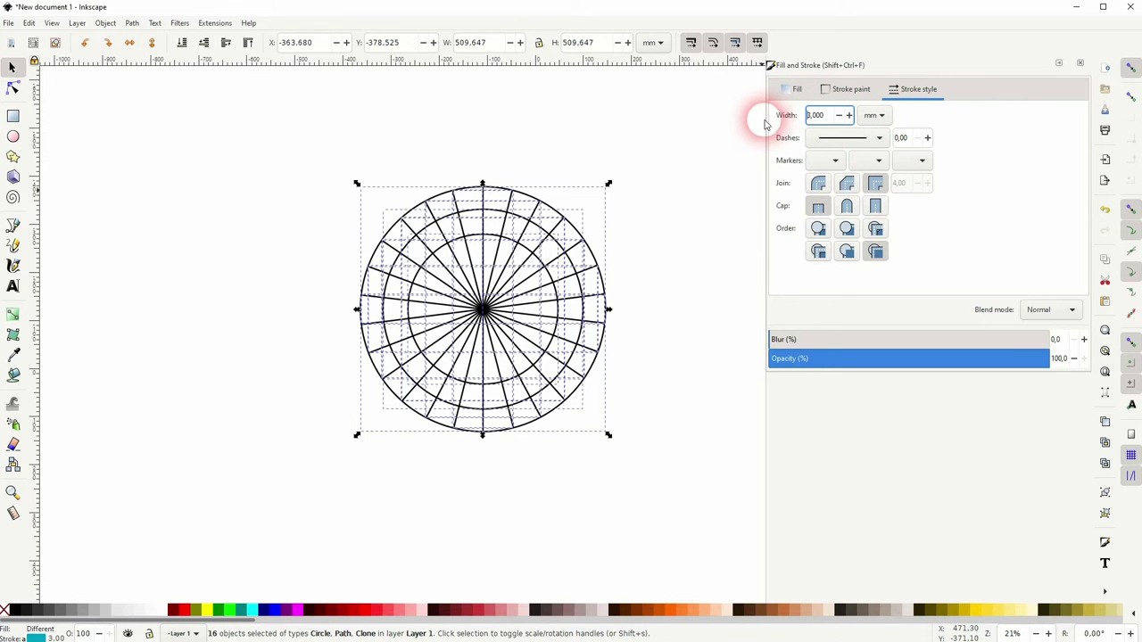
{"action": "left_click", "coordinate": [826, 117]}
{"action": "type", "text": "2"}
{"action": "key", "text": "Return"}
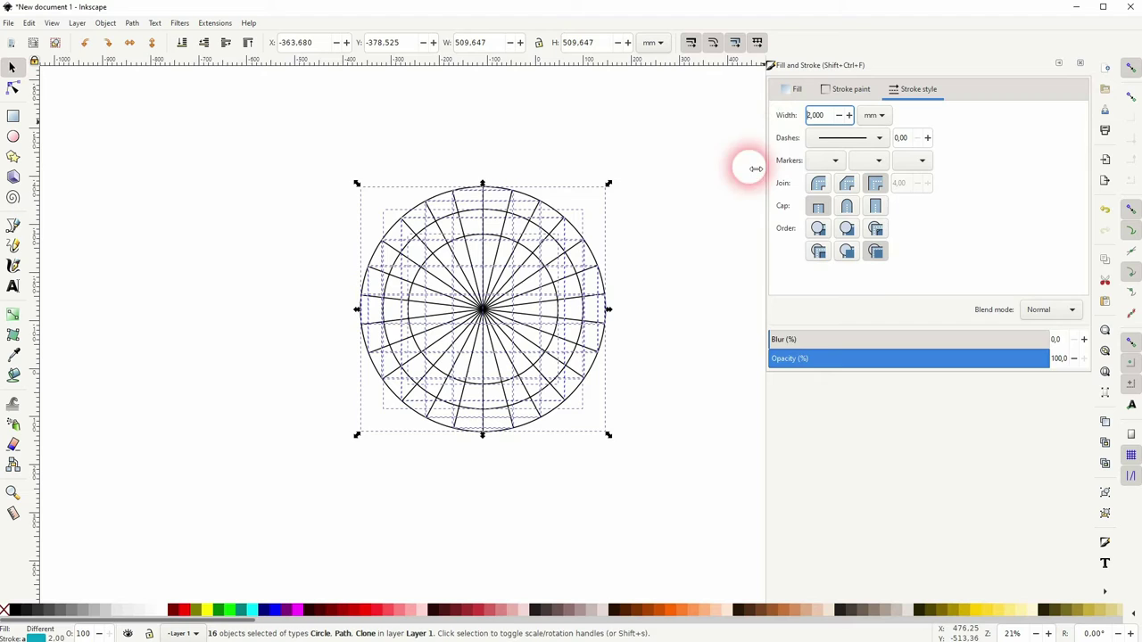
{"action": "left_click", "coordinate": [699, 321]}
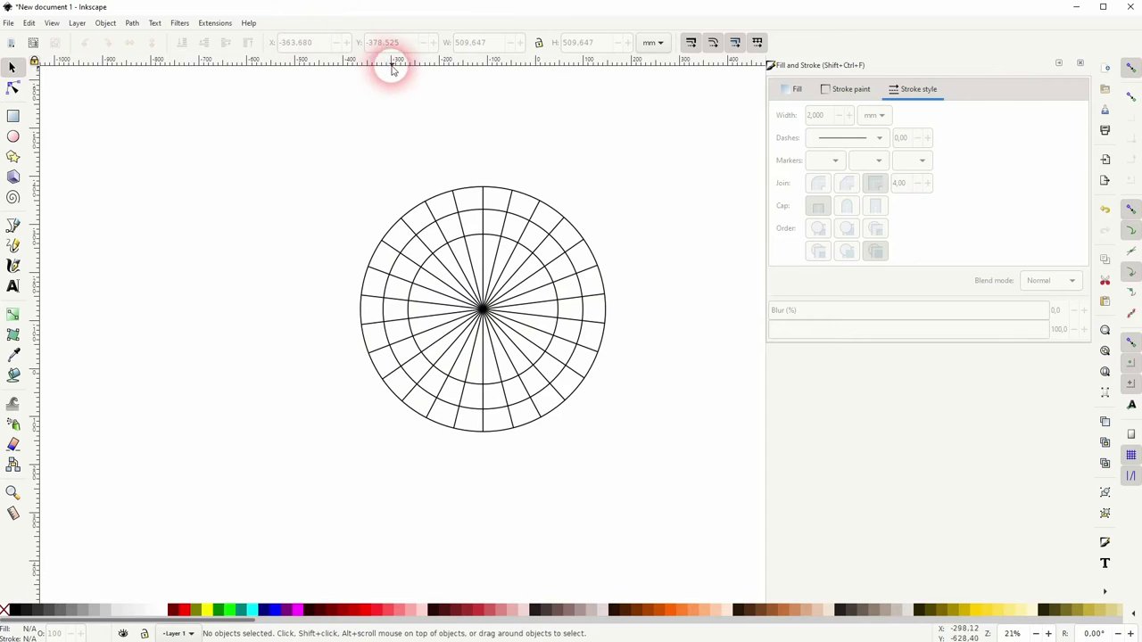
Drop a vertical guide at the wheel's centre and group all 16 wheel objects.
{"action": "left_click_drag", "start_coordinate": [39, 178], "coordinate": [482, 310]}
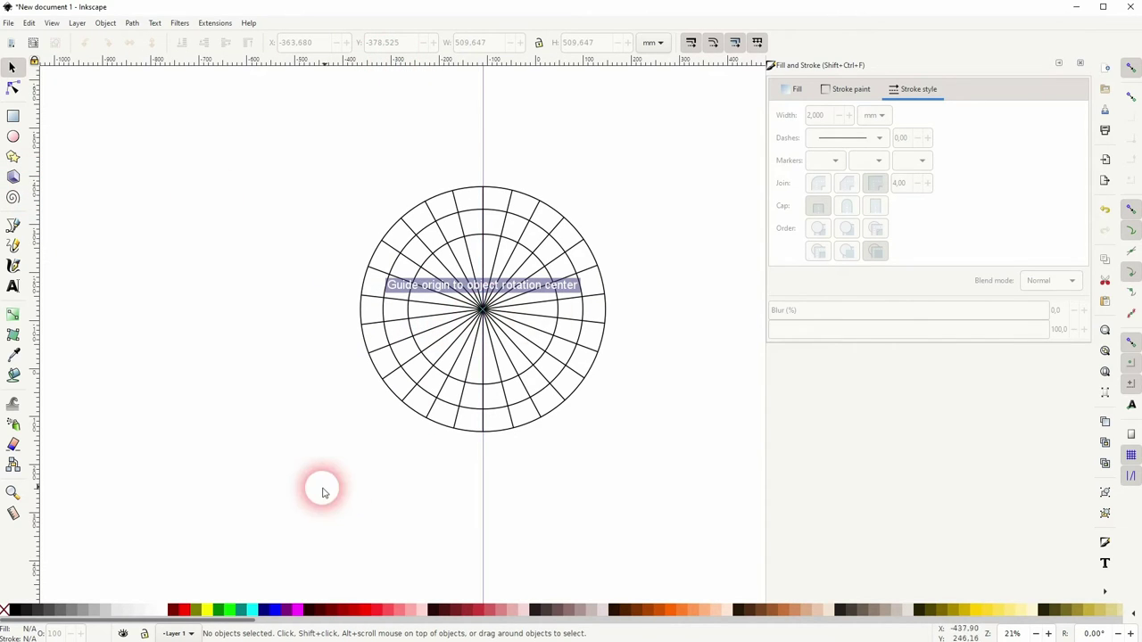
{"action": "mouse_move", "coordinate": [321, 484]}
{"action": "left_mouse_down"}
{"action": "mouse_move", "coordinate": [602, 222]}
{"action": "mouse_move", "coordinate": [666, 135]}
{"action": "left_mouse_up"}
{"action": "key", "text": "ctrl+g"}
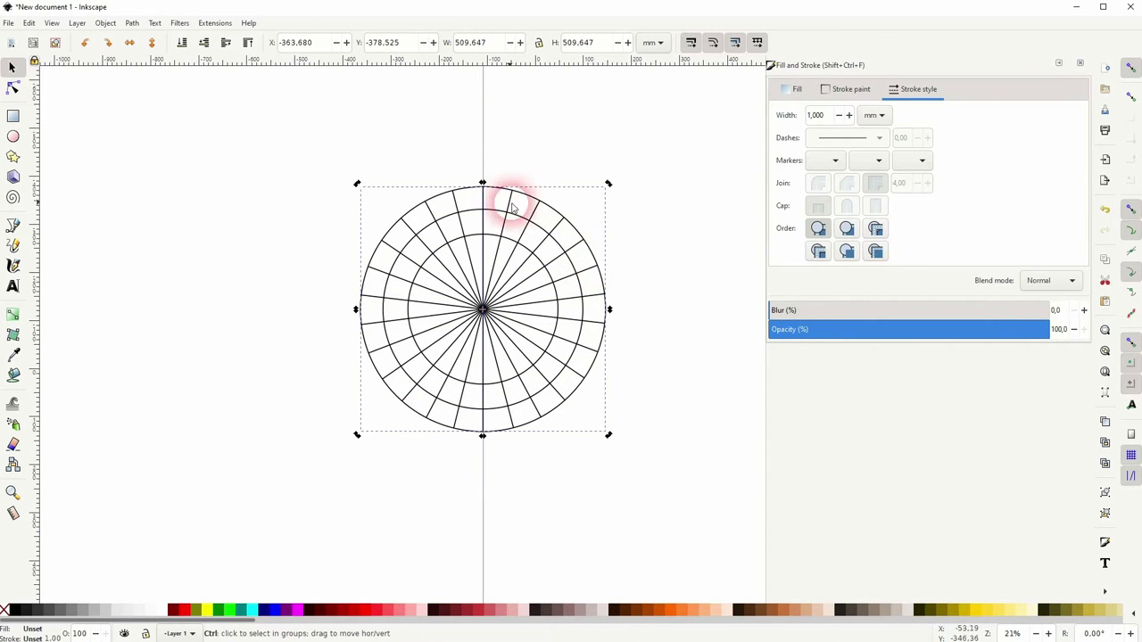
Rotate the grouped wheel by half a cell so one cell is centred at the top.
{"action": "scroll", "coordinate": [492, 187], "scroll_direction": "up", "scroll_amount": 3}
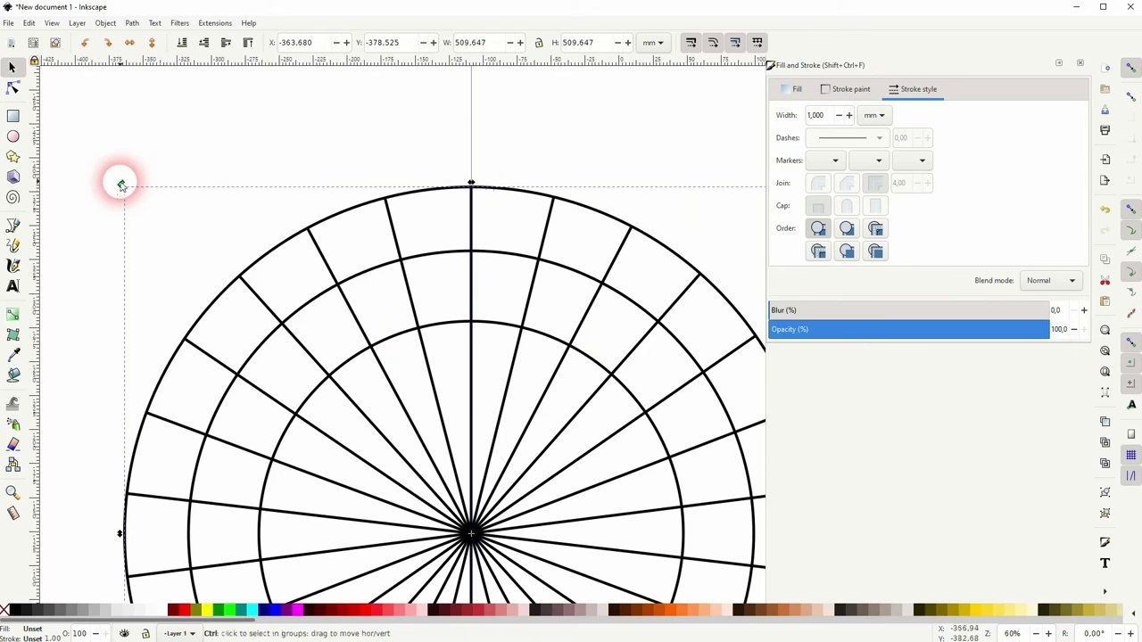
{"action": "left_click", "coordinate": [120, 183]}
{"action": "left_click_drag", "start_coordinate": [91, 219], "coordinate": [92, 224]}
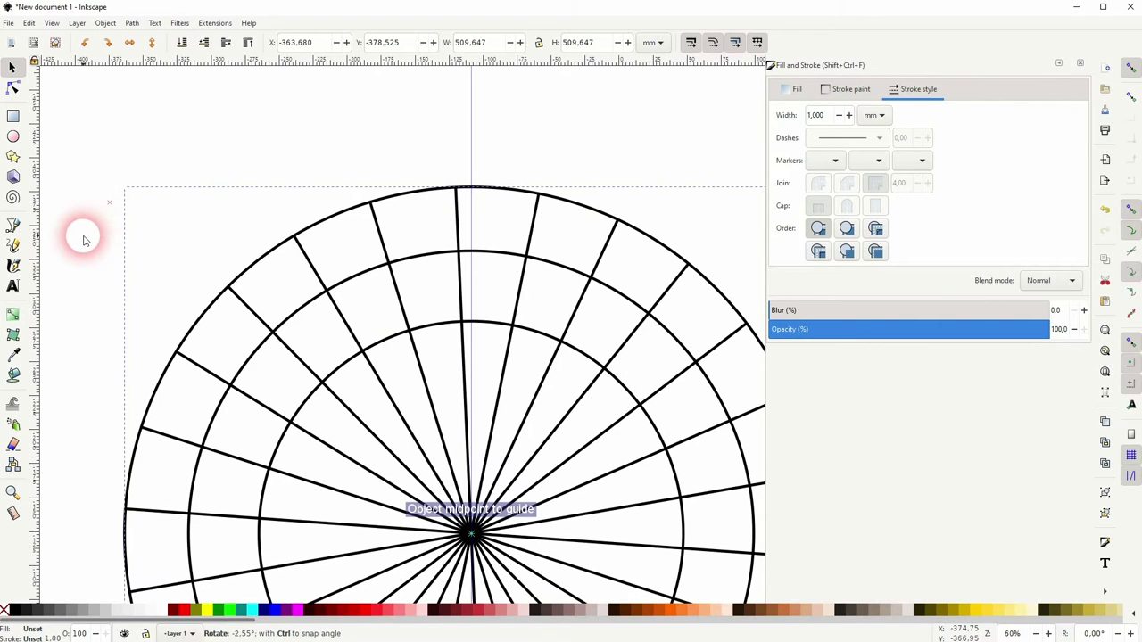
{"action": "left_click_drag", "start_coordinate": [58, 307], "coordinate": [179, 174]}
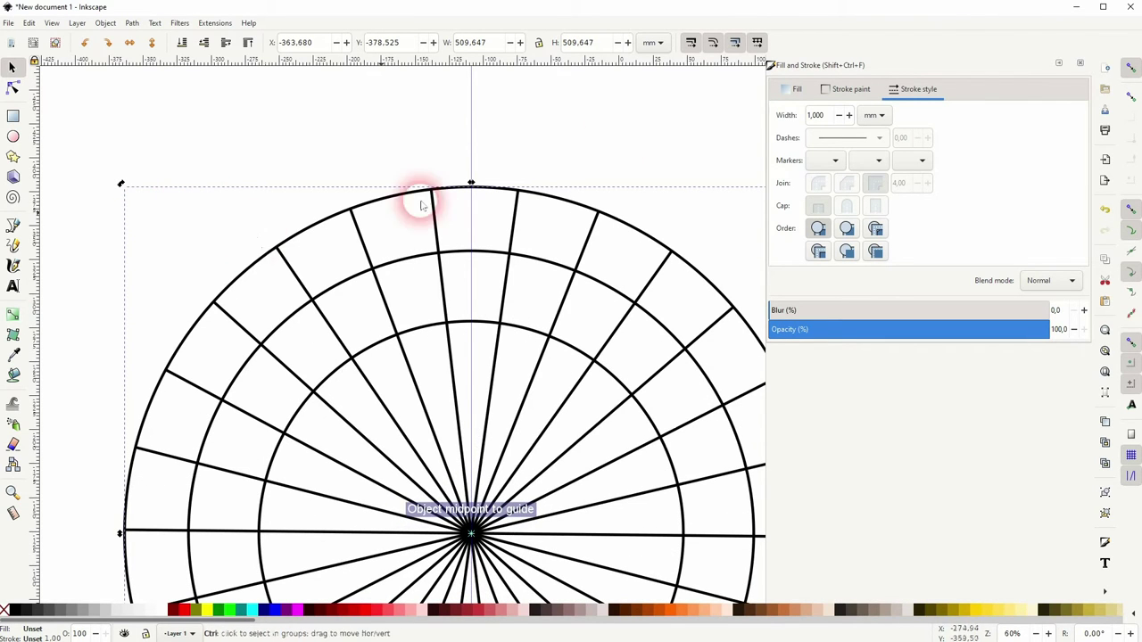
{"action": "left_click", "coordinate": [1129, 69]}
{"action": "scroll", "coordinate": [316, 361], "scroll_direction": "down", "scroll_amount": 2}
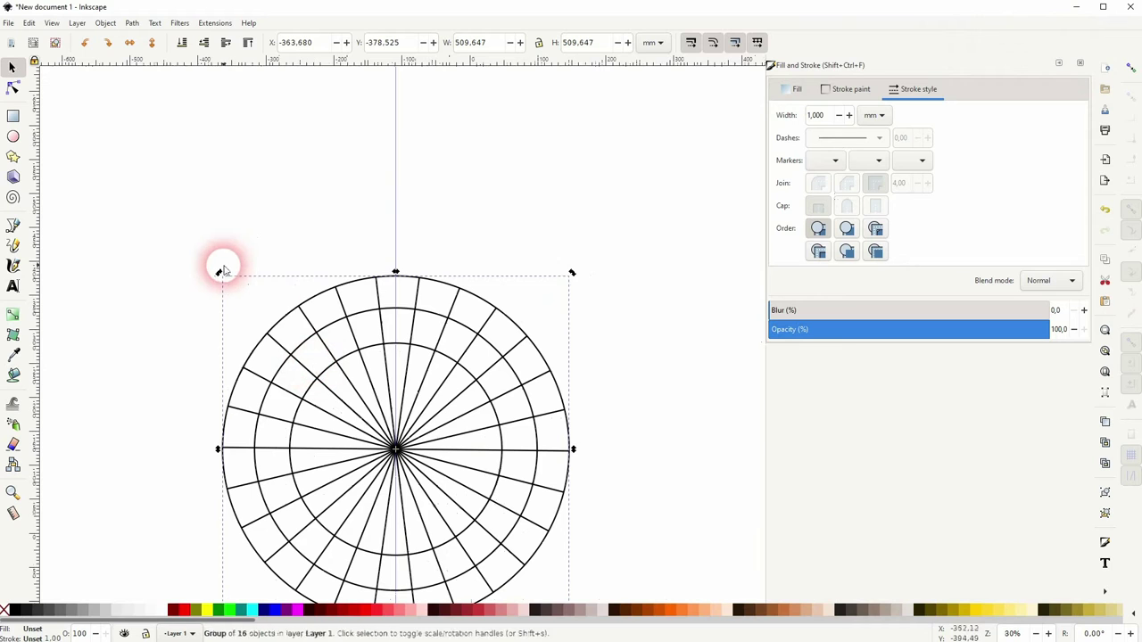
{"action": "left_click_drag", "start_coordinate": [223, 270], "coordinate": [215, 274]}
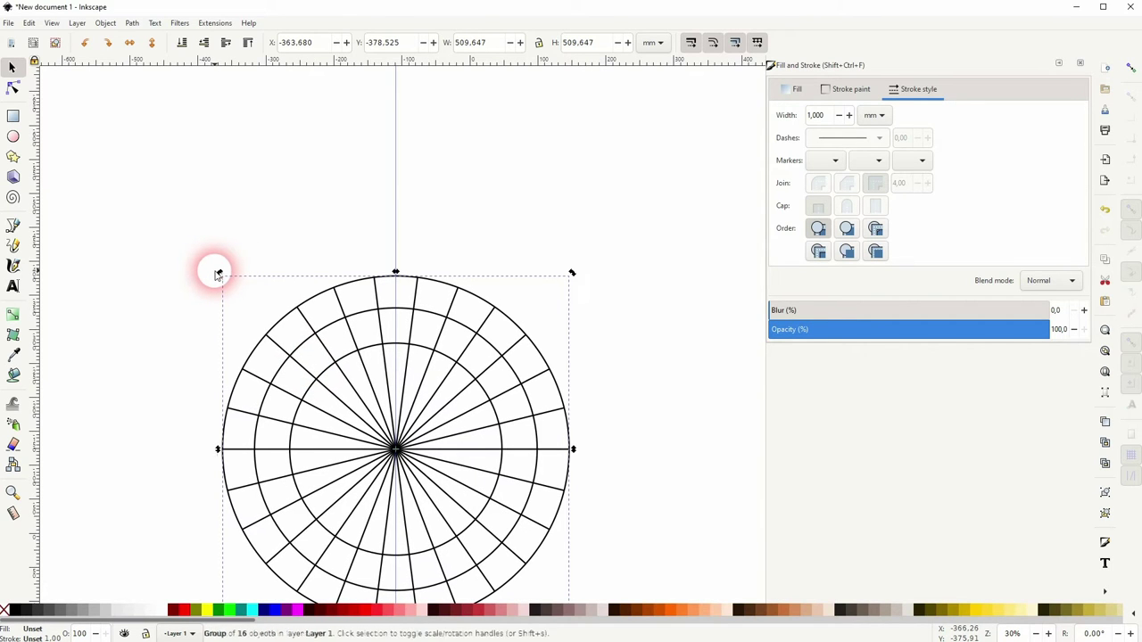
{"action": "left_click", "coordinate": [1131, 67]}
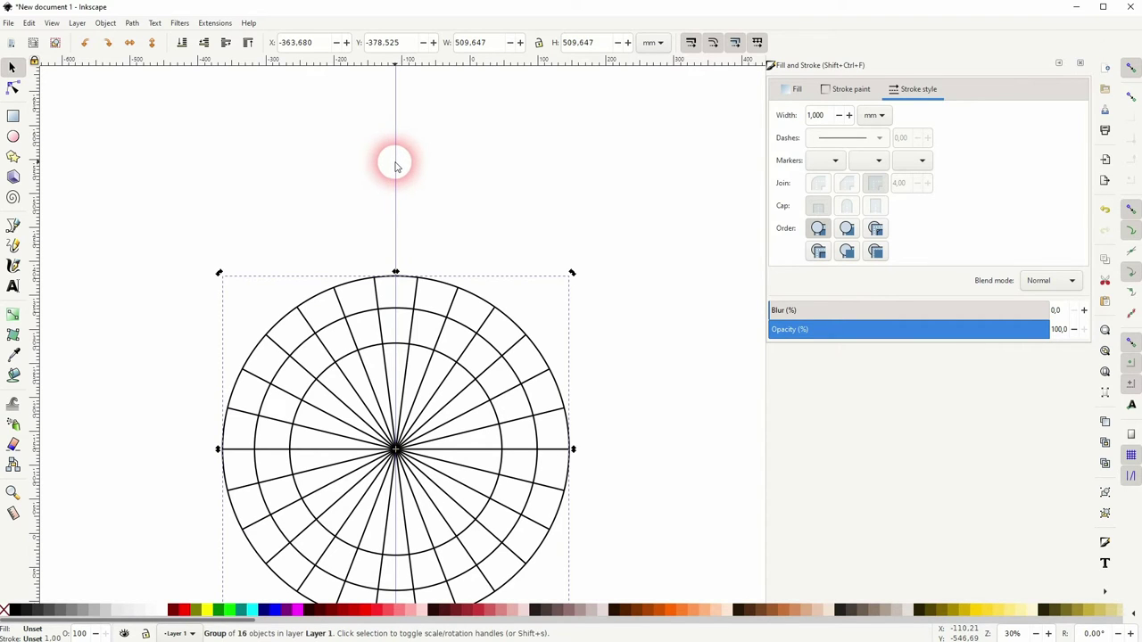
Delete the vertical guide and deselect the wheel.
{"action": "key", "text": "Delete"}
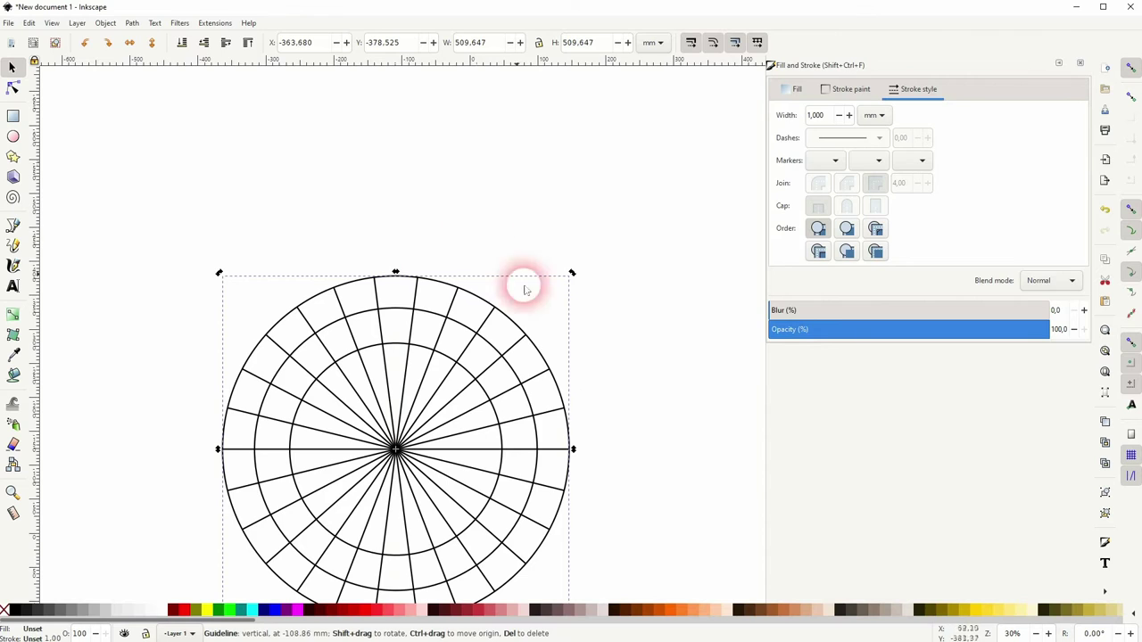
{"action": "left_click", "coordinate": [627, 459]}
{"action": "scroll", "coordinate": [544, 446], "scroll_direction": "down", "scroll_amount": 3}
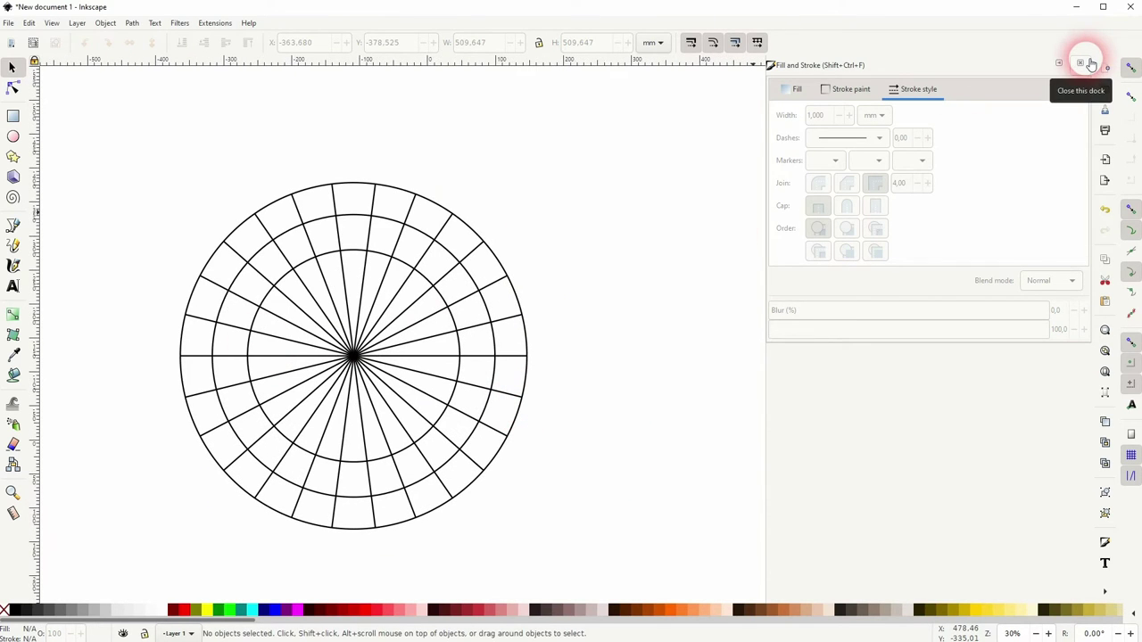
Type a capital A, rotate it -90° to stand upright, and fill it solid black.
{"action": "left_click", "coordinate": [14, 286]}
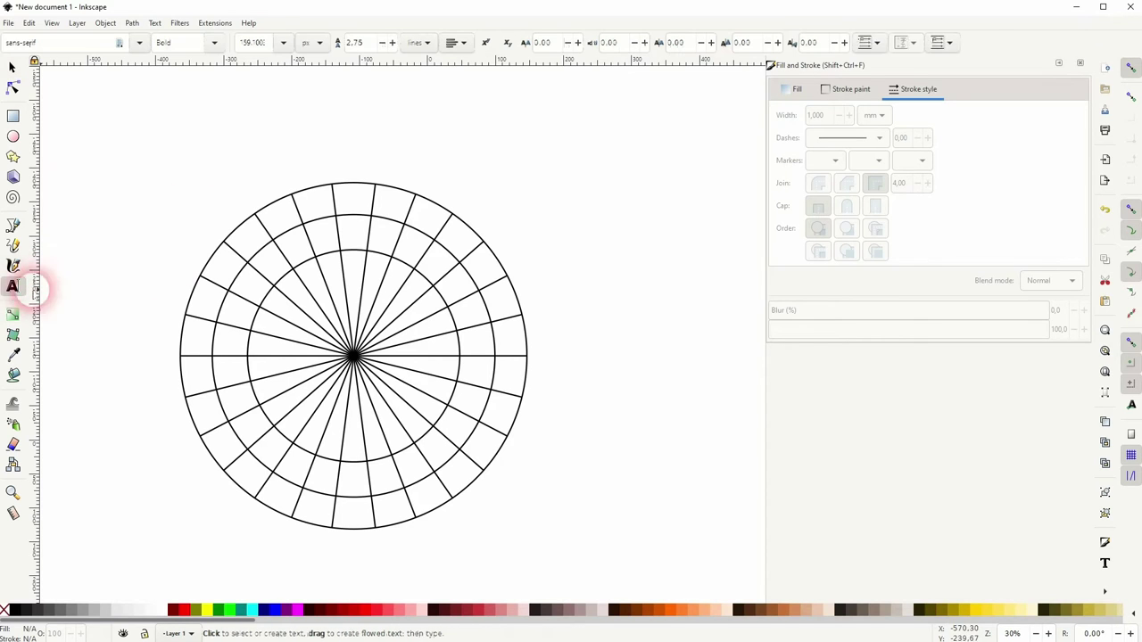
{"action": "left_click", "coordinate": [347, 159]}
{"action": "type", "text": "A"}
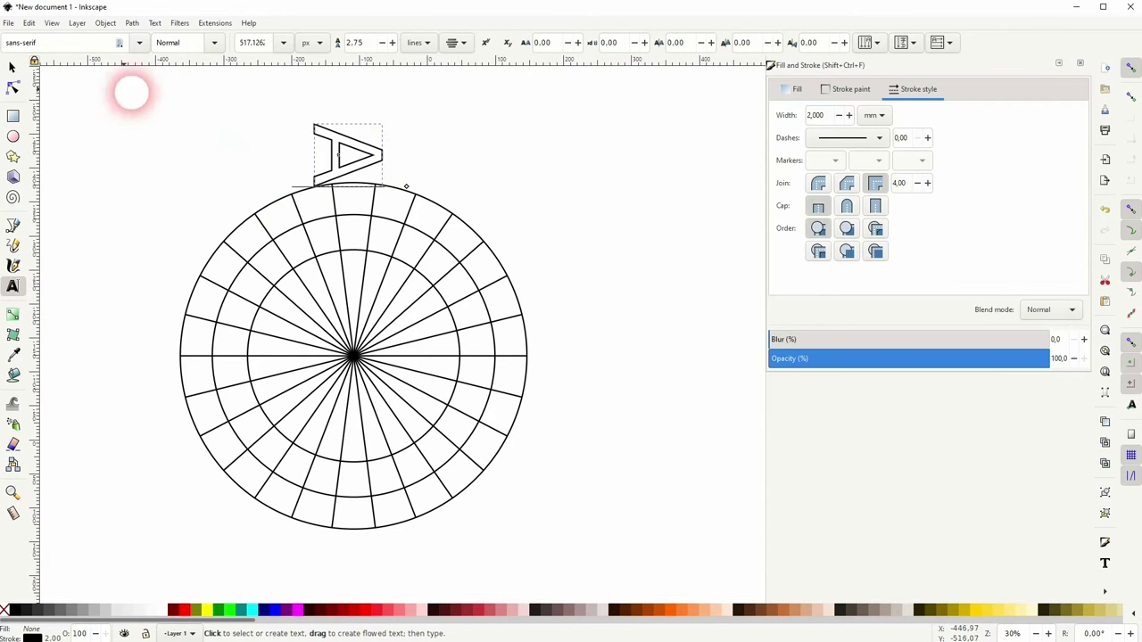
{"action": "left_click", "coordinate": [13, 68]}
{"action": "left_click", "coordinate": [329, 140]}
{"action": "left_click", "coordinate": [356, 152]}
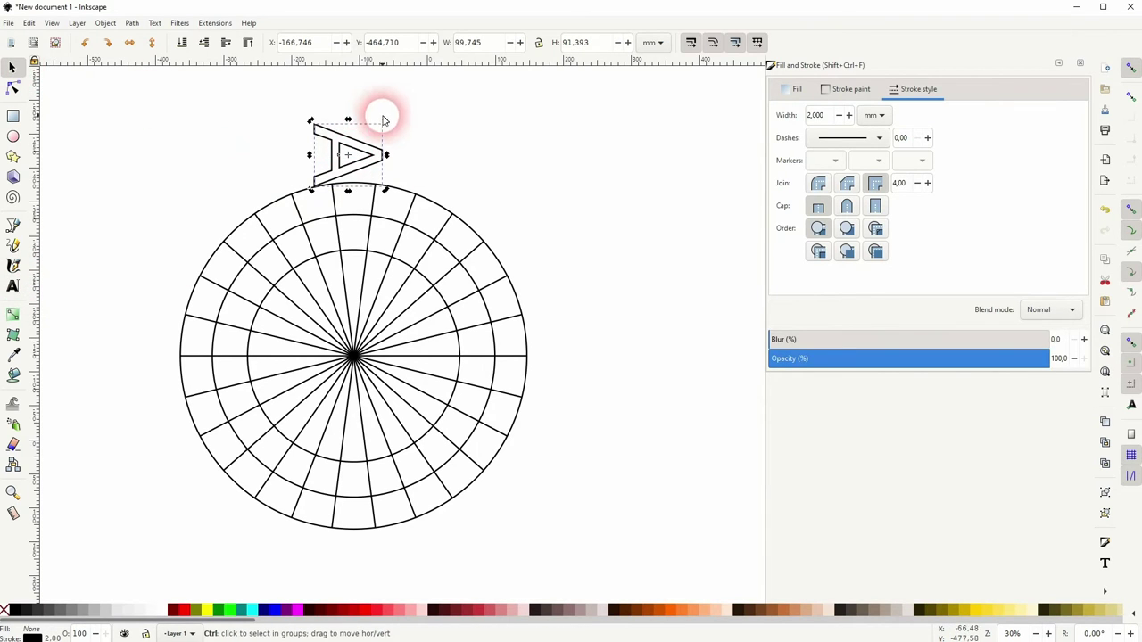
{"action": "left_click_drag", "start_coordinate": [377, 115], "coordinate": [328, 126]}
{"action": "left_click", "coordinate": [368, 156]}
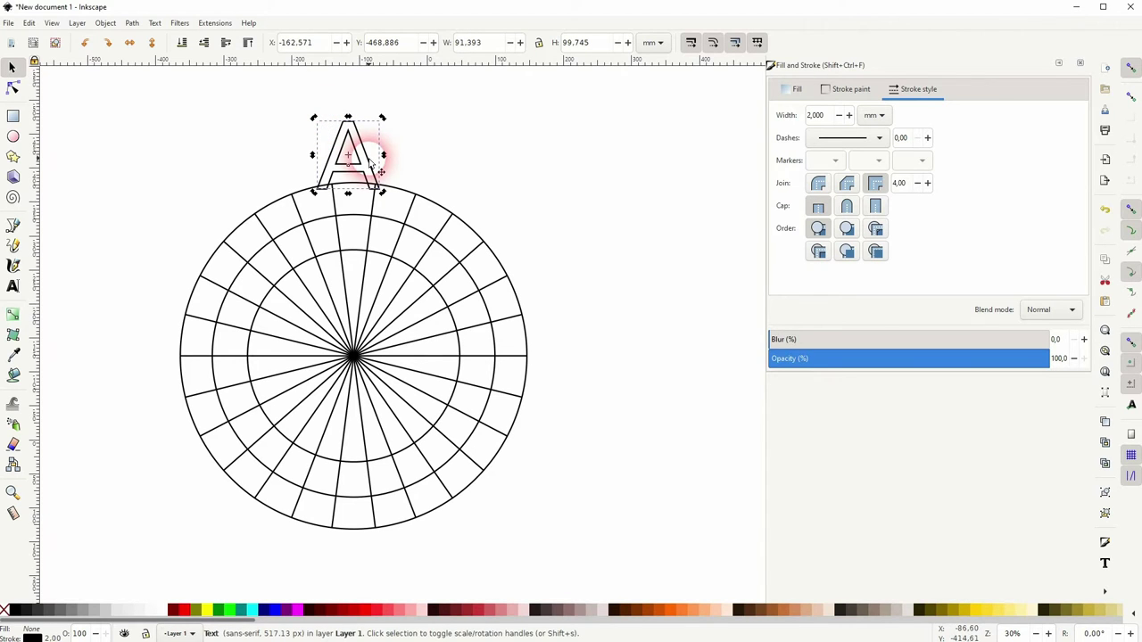
{"action": "left_click", "coordinate": [14, 610]}
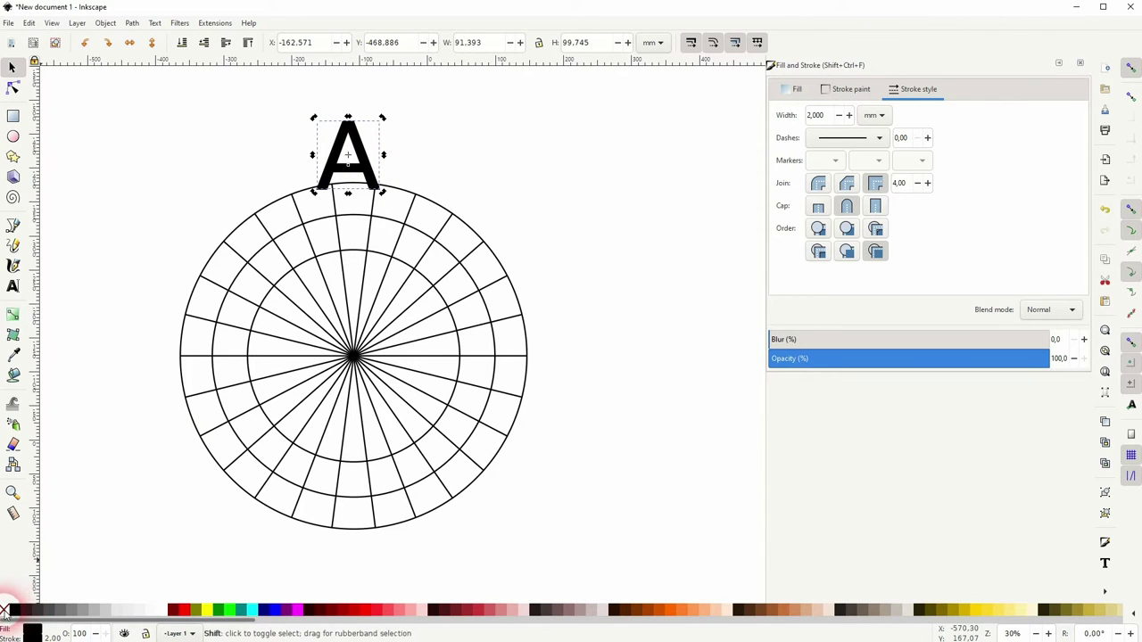
Scale the A to about 26.666 × 29.102 mm and centre it in the top outer cell.
{"action": "left_click", "coordinate": [378, 172]}
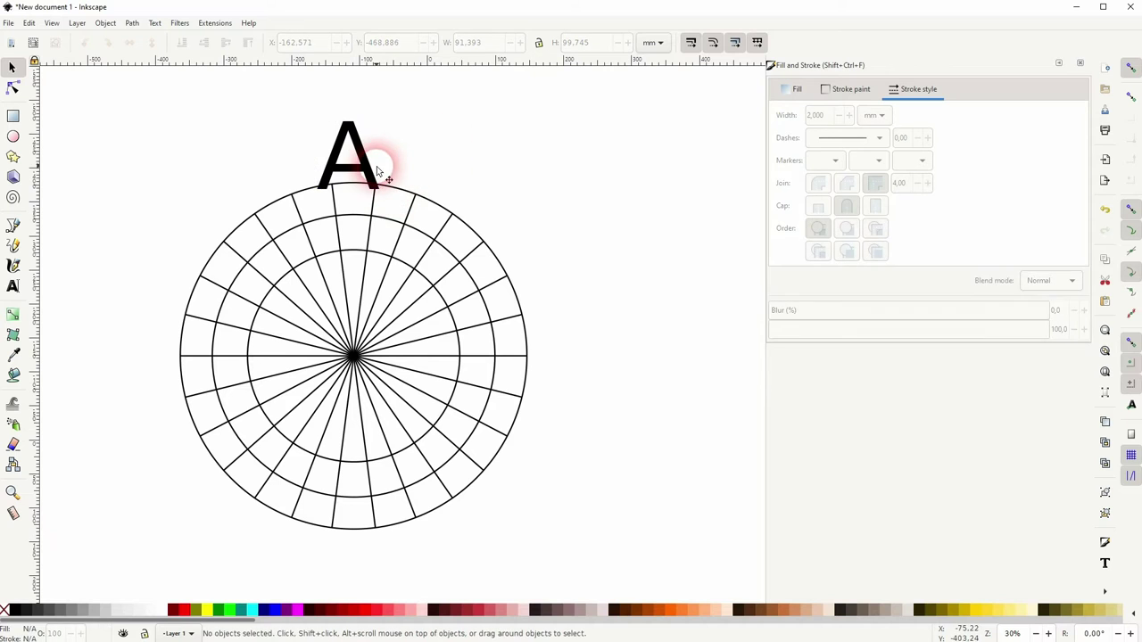
{"action": "left_click", "coordinate": [379, 172]}
{"action": "mouse_move", "coordinate": [378, 191]}
{"action": "left_mouse_down"}
{"action": "mouse_move", "coordinate": [359, 178]}
{"action": "mouse_move", "coordinate": [397, 198]}
{"action": "mouse_move", "coordinate": [398, 228]}
{"action": "left_mouse_up"}
{"action": "scroll", "coordinate": [329, 173], "scroll_direction": "up", "scroll_amount": 2}
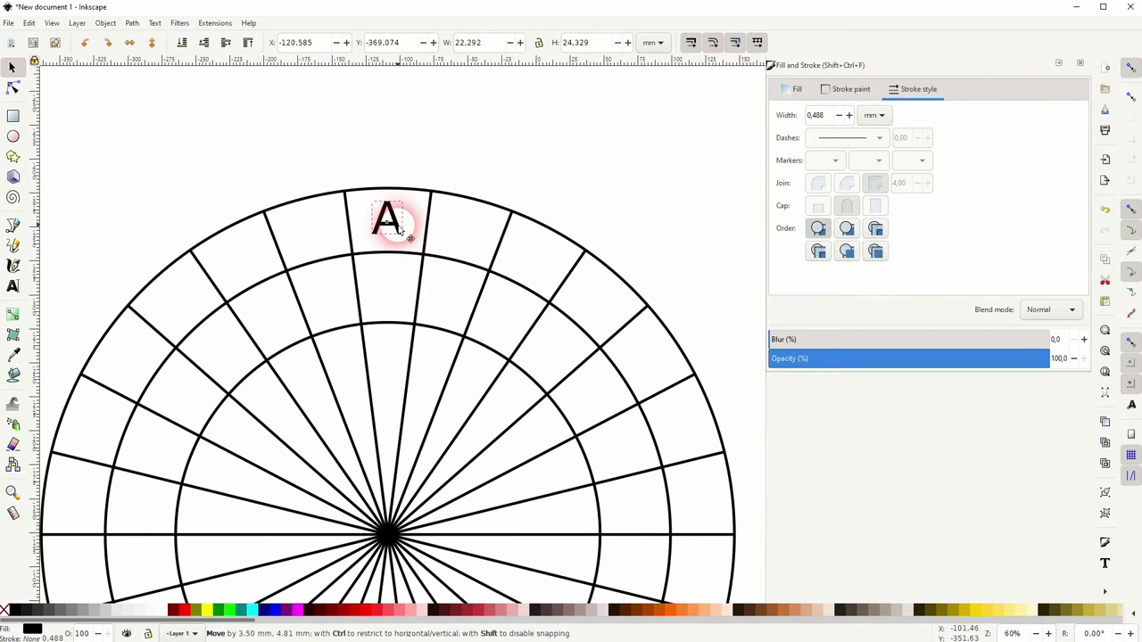
{"action": "left_click", "coordinate": [498, 188]}
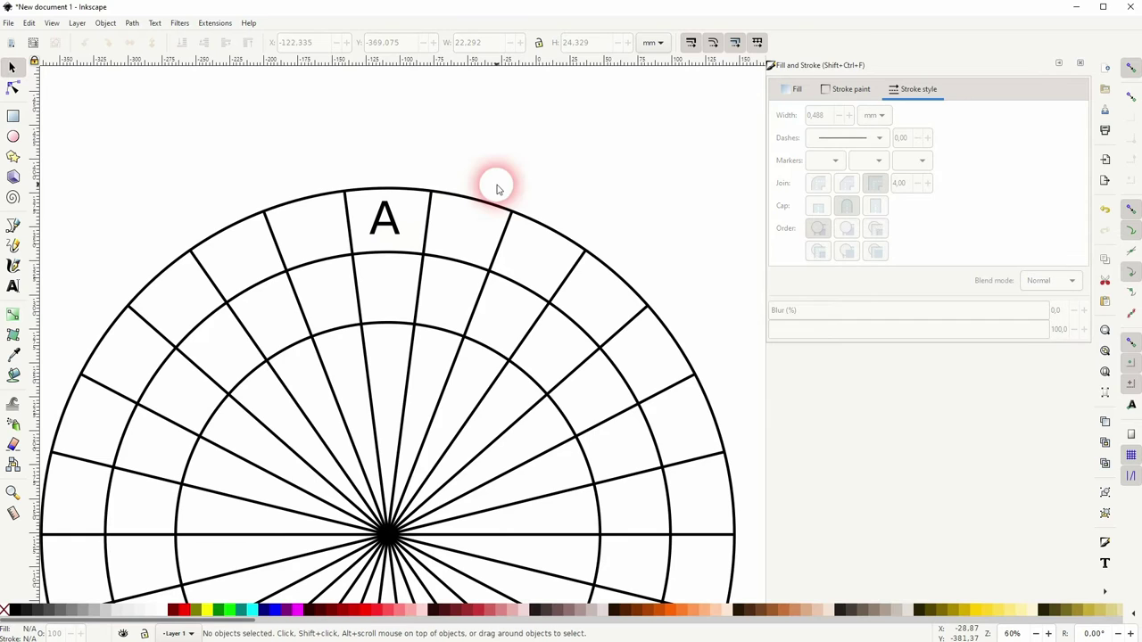
{"action": "left_click_drag", "start_coordinate": [387, 230], "coordinate": [393, 228]}
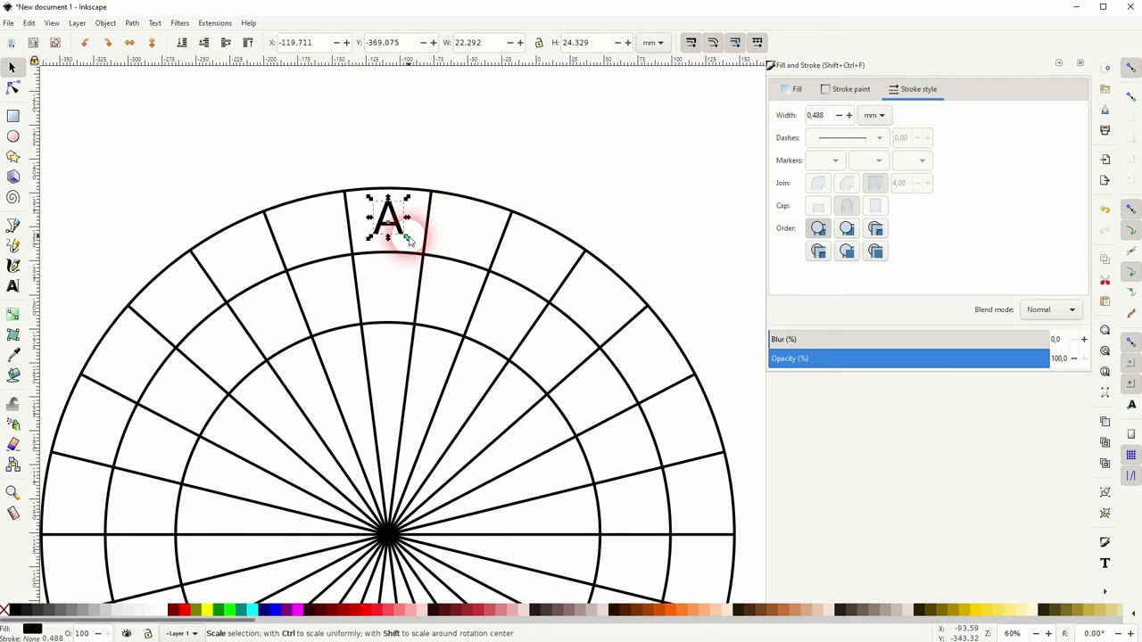
{"action": "left_click_drag", "start_coordinate": [411, 241], "coordinate": [411, 242]}
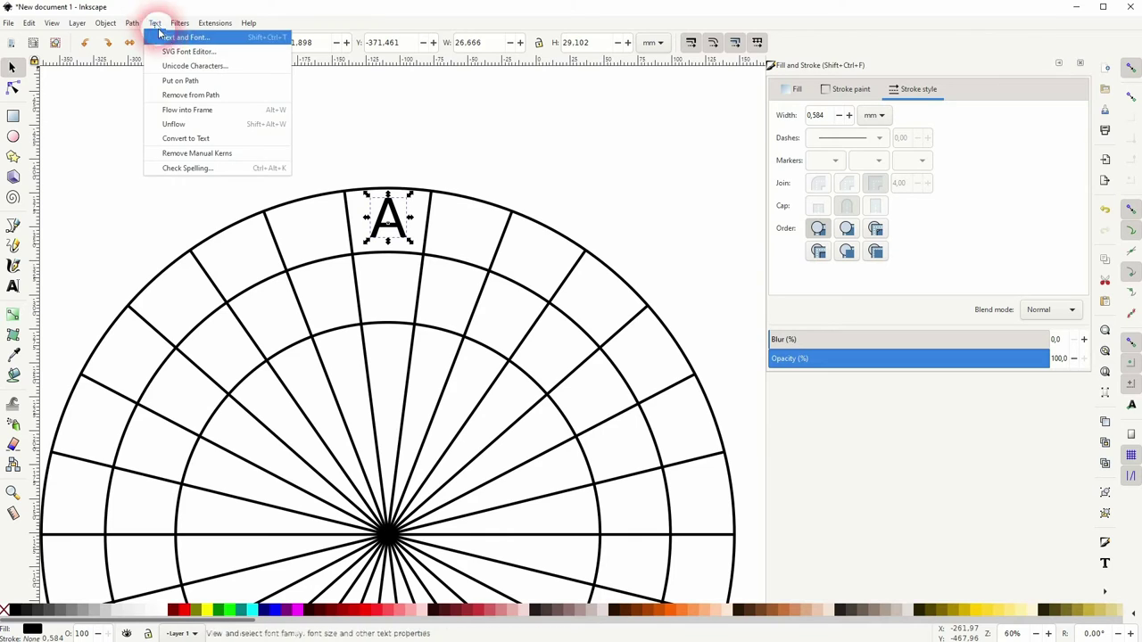
Open Text and Font and preview the Italic and Bold styles before returning to Normal.
{"action": "left_click", "coordinate": [169, 37]}
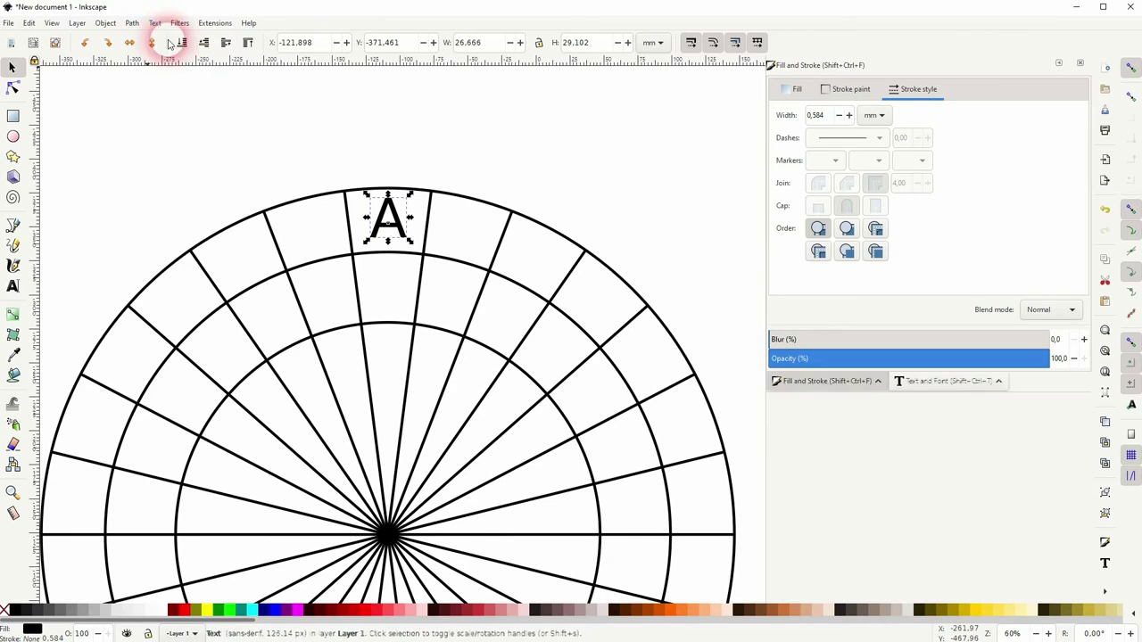
{"action": "left_click", "coordinate": [912, 390]}
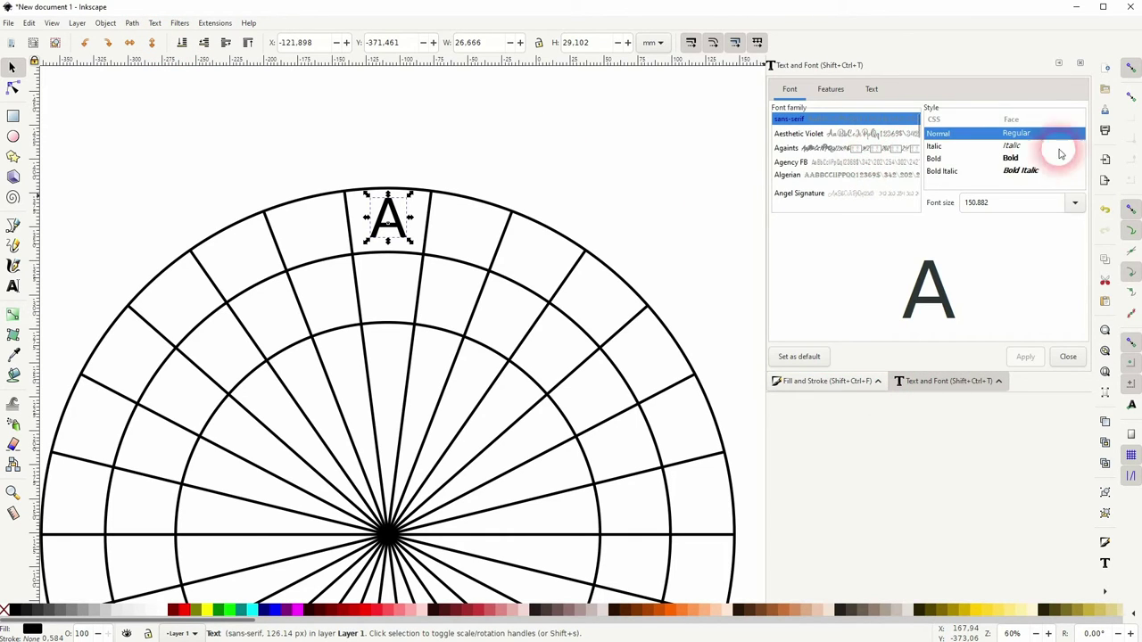
{"action": "left_click", "coordinate": [1008, 146]}
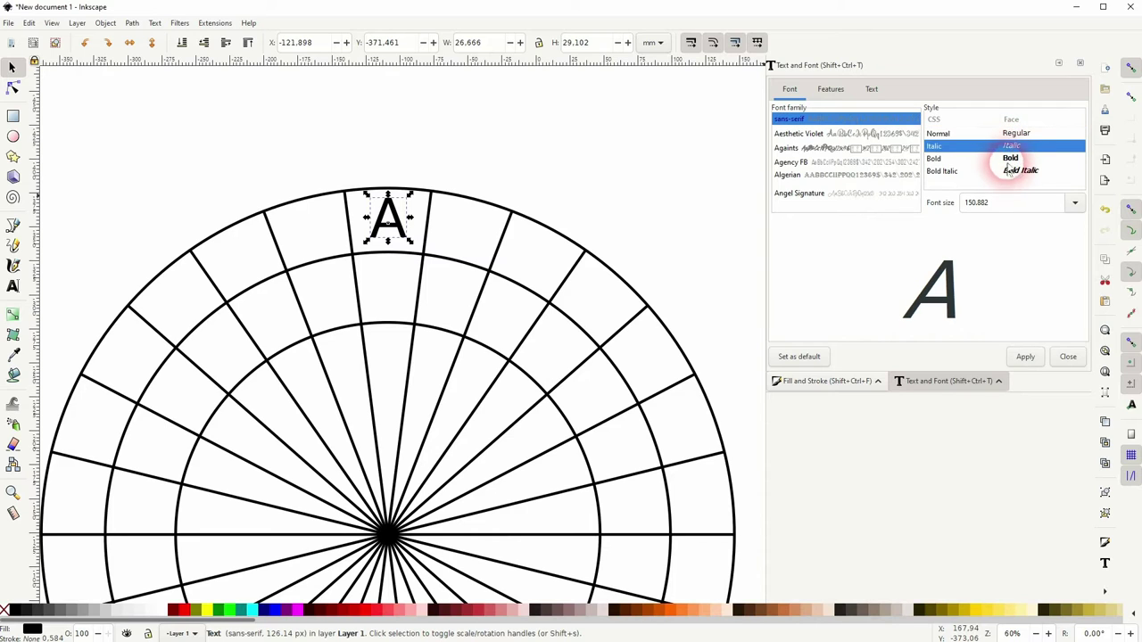
{"action": "left_click", "coordinate": [1008, 158]}
{"action": "left_click", "coordinate": [1008, 134]}
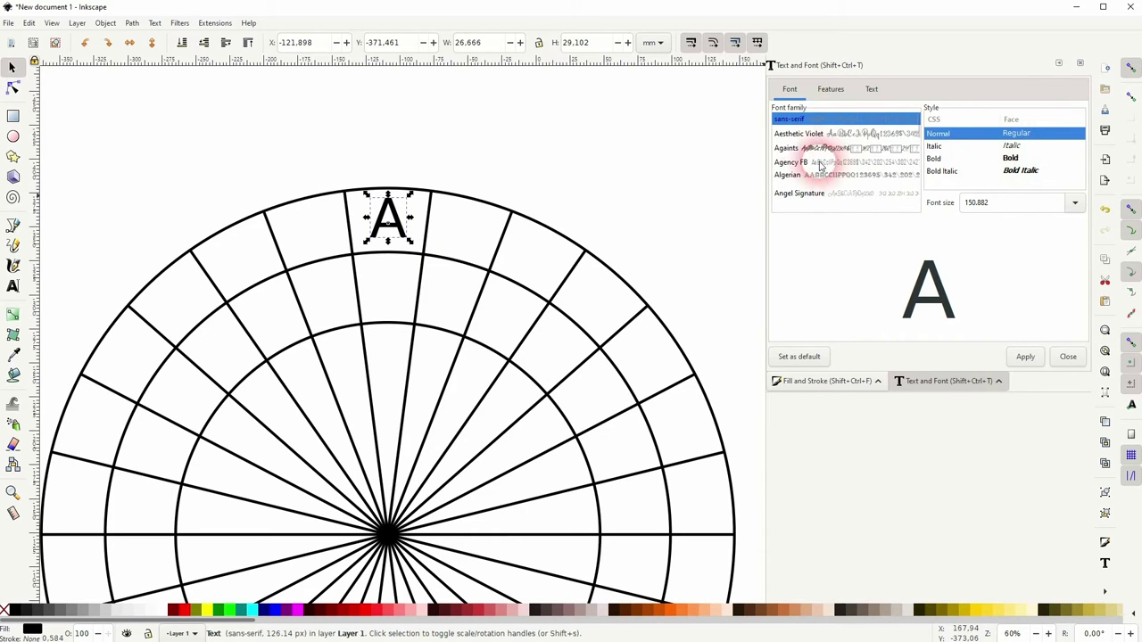
Pick Arial from the font list, apply it to the A, and close the dialog.
{"action": "left_click", "coordinate": [797, 135]}
{"action": "left_click", "coordinate": [796, 148]}
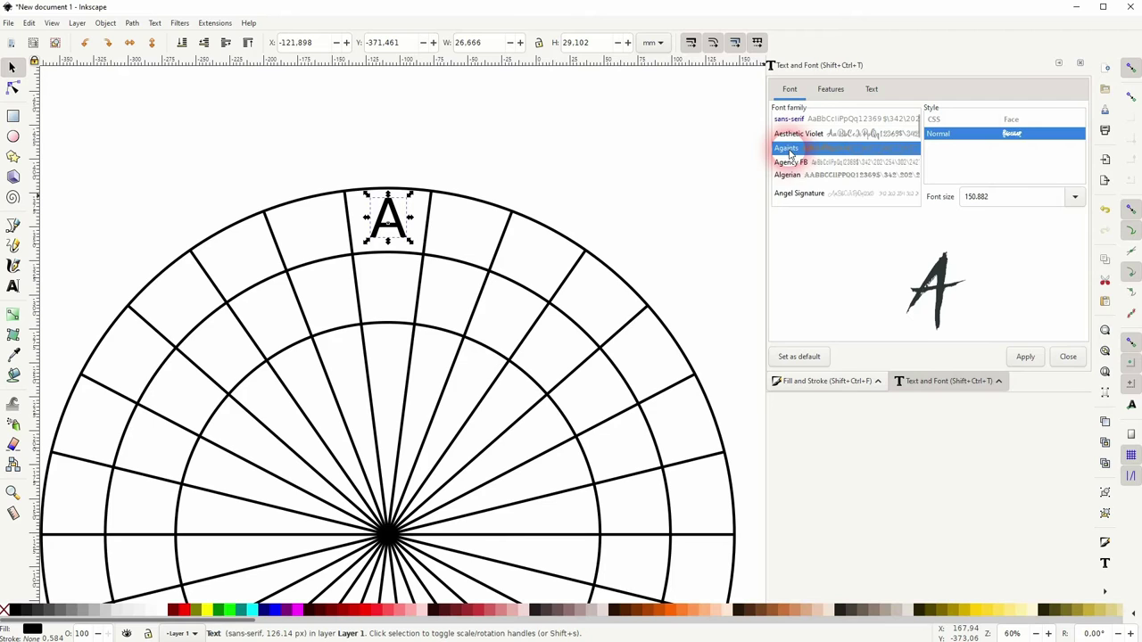
{"action": "left_click", "coordinate": [797, 162]}
{"action": "left_click", "coordinate": [819, 193]}
{"action": "left_click", "coordinate": [801, 180]}
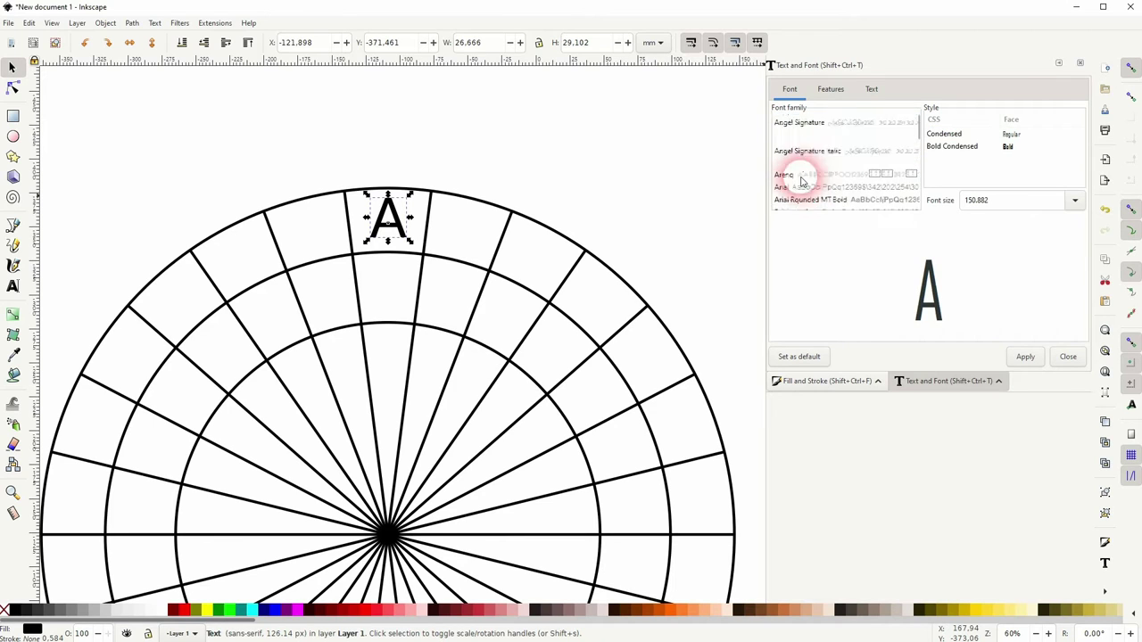
{"action": "left_click", "coordinate": [792, 160]}
{"action": "left_click", "coordinate": [787, 169]}
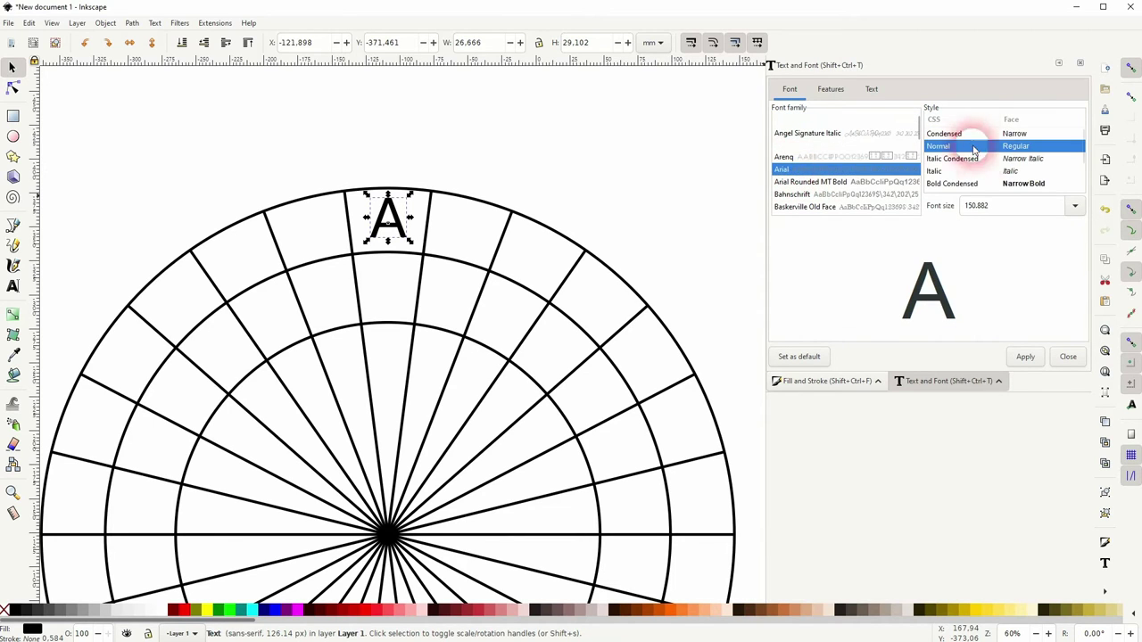
{"action": "left_click", "coordinate": [1027, 357]}
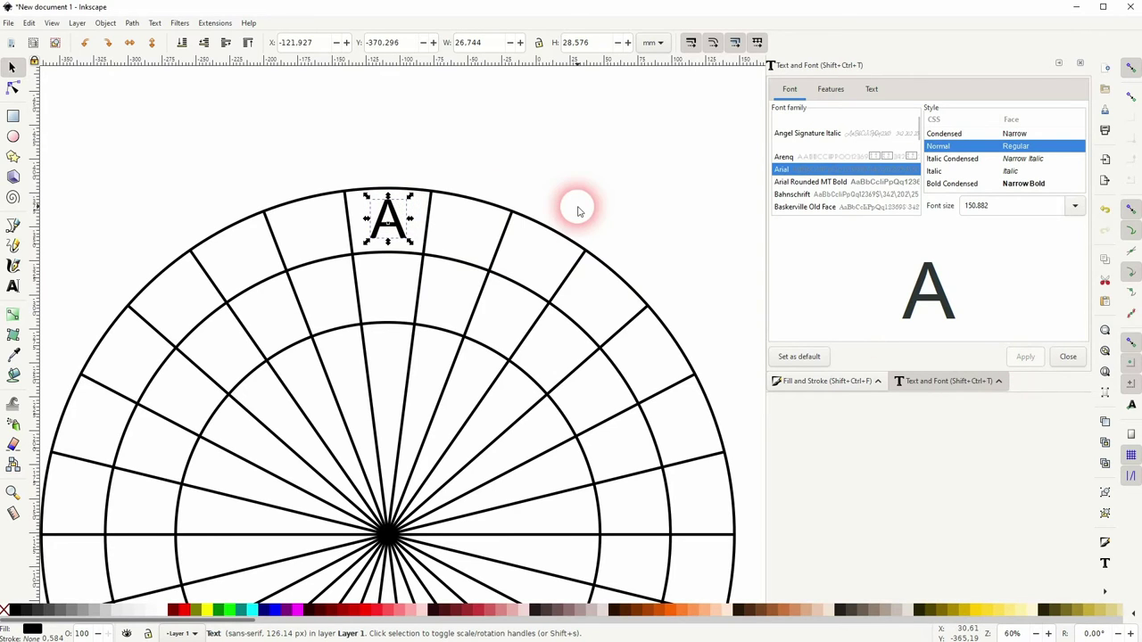
{"action": "left_click", "coordinate": [945, 143]}
{"action": "left_click", "coordinate": [944, 134]}
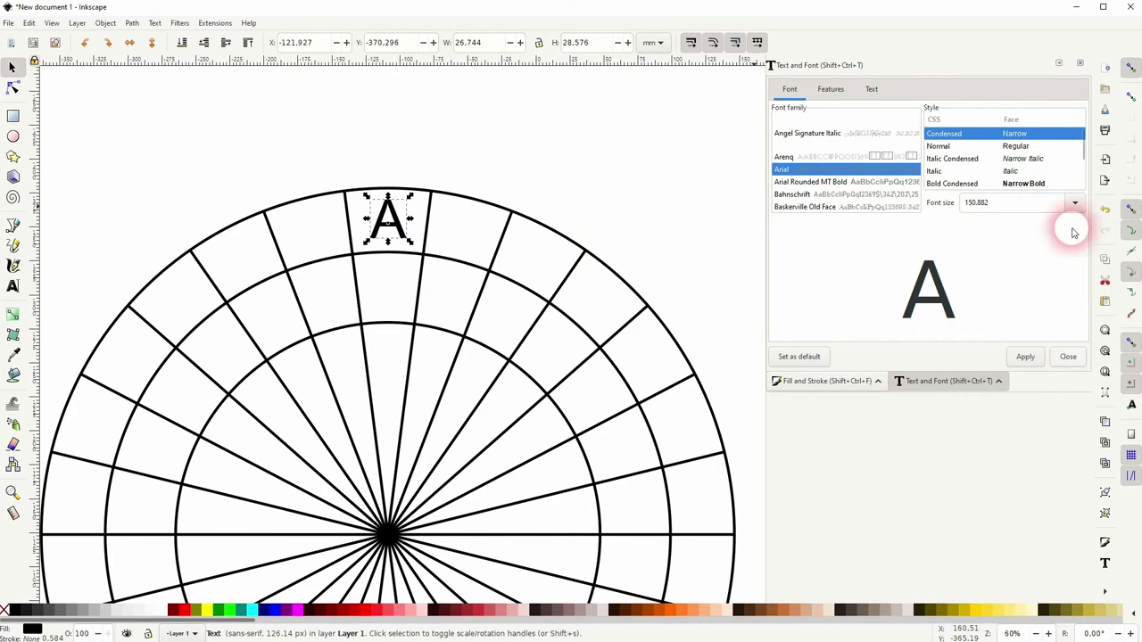
{"action": "left_click", "coordinate": [1078, 66]}
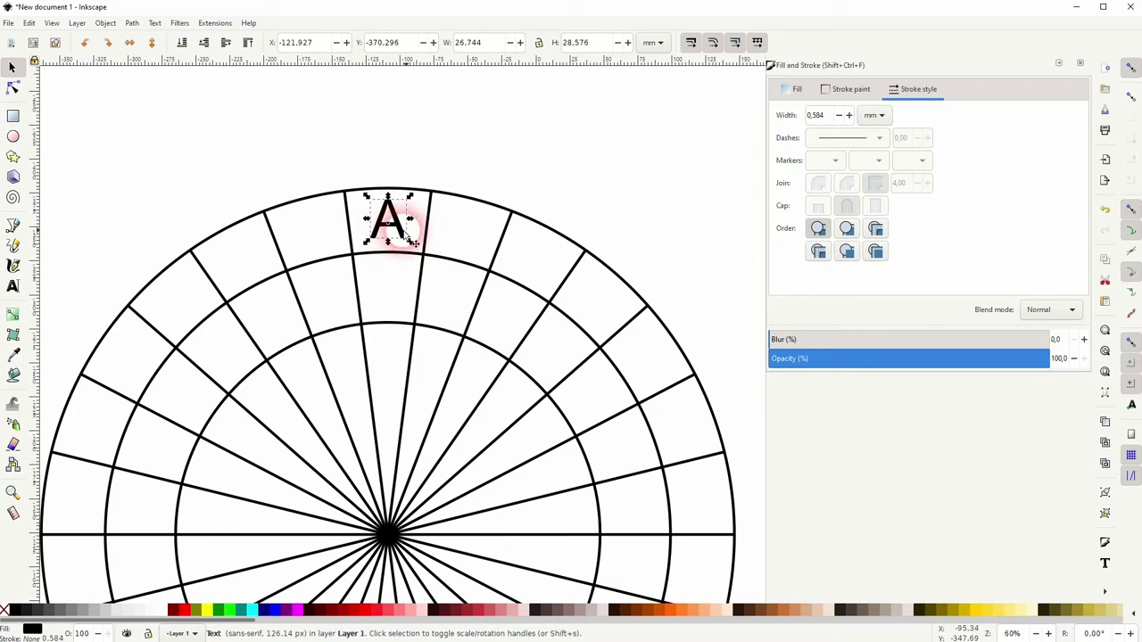
{"action": "scroll", "coordinate": [438, 354], "scroll_direction": "down", "scroll_amount": 2, "text": "ctrl"}
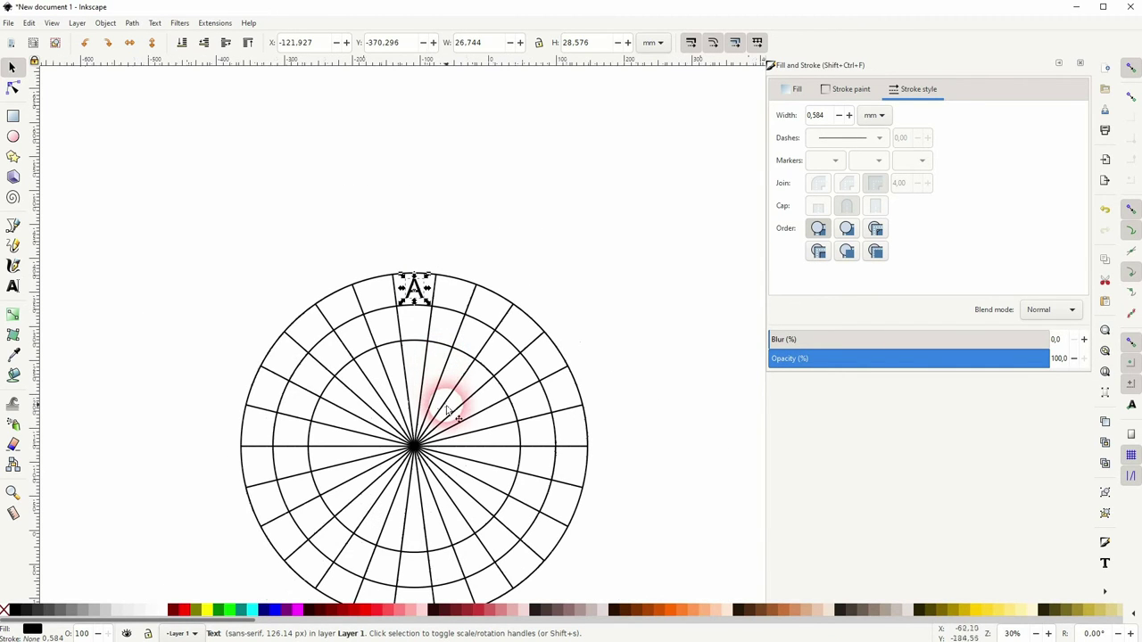
Recentre the wheel, close the Fill and Stroke panel, and open Object > Transform.
{"action": "left_click", "coordinate": [650, 438]}
{"action": "key", "text": "space"}
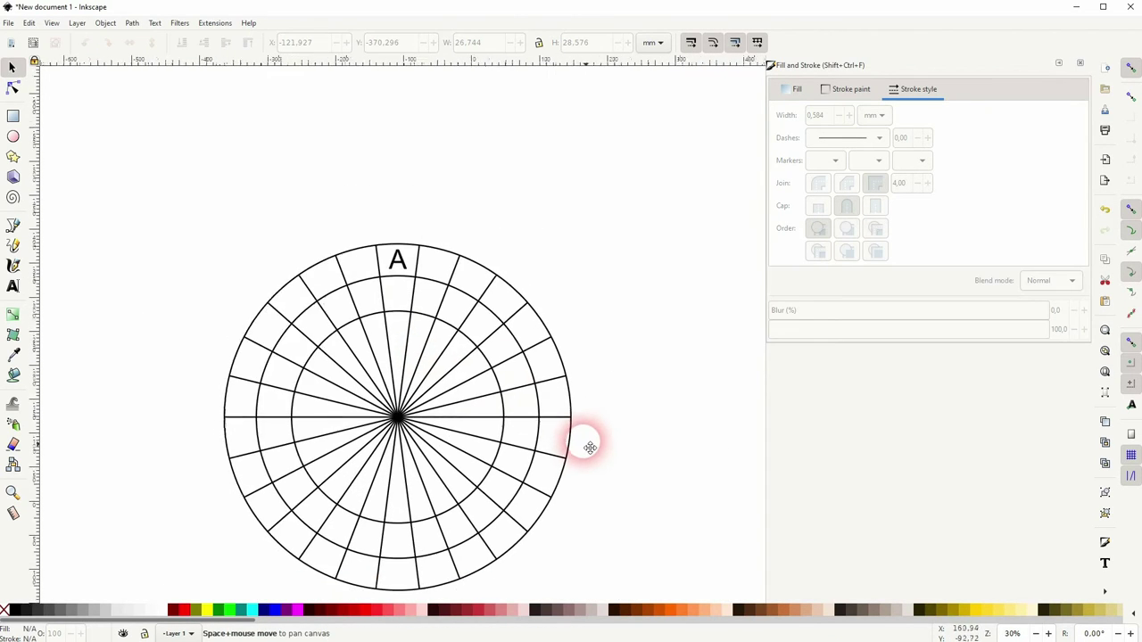
{"action": "left_click_drag", "start_coordinate": [589, 447], "coordinate": [516, 404]}
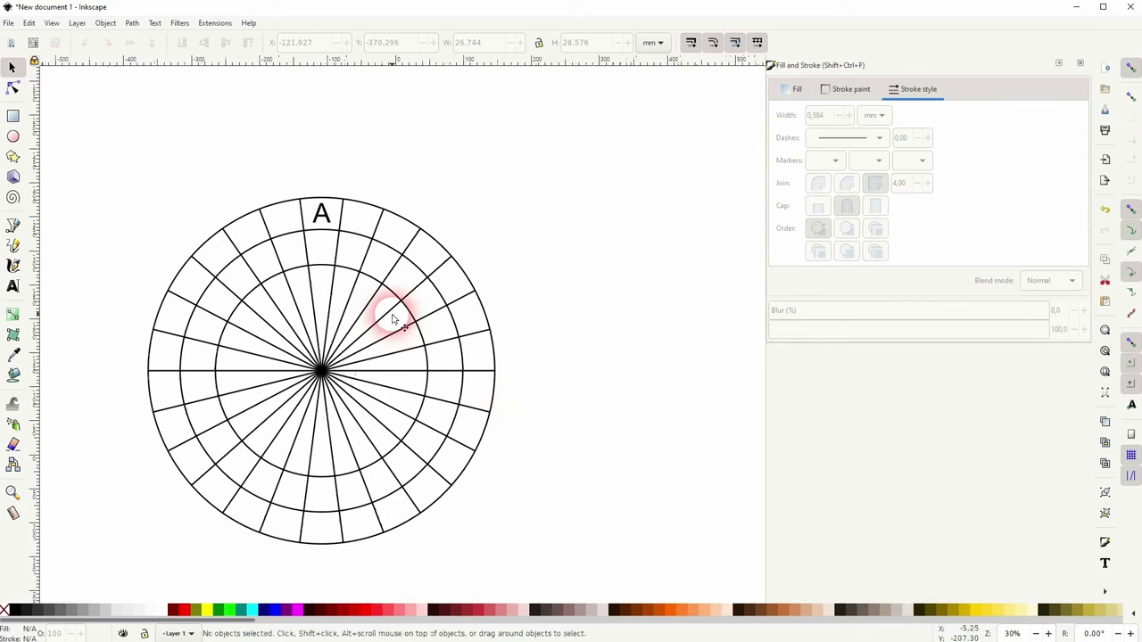
{"action": "left_click", "coordinate": [1081, 63]}
{"action": "left_click", "coordinate": [105, 22]}
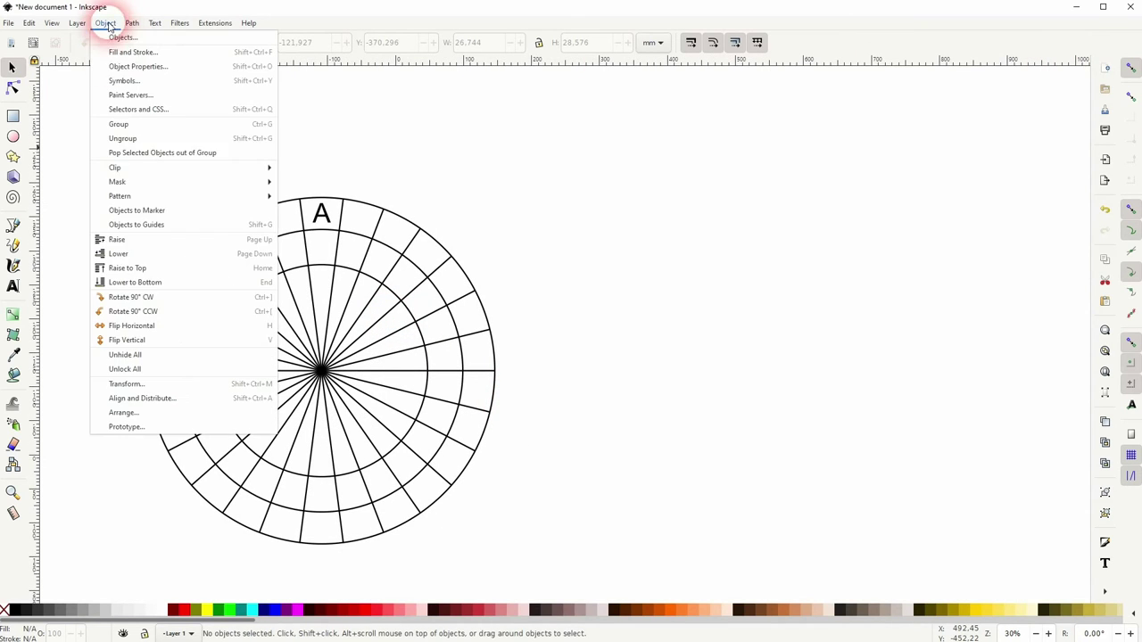
{"action": "left_click", "coordinate": [125, 384]}
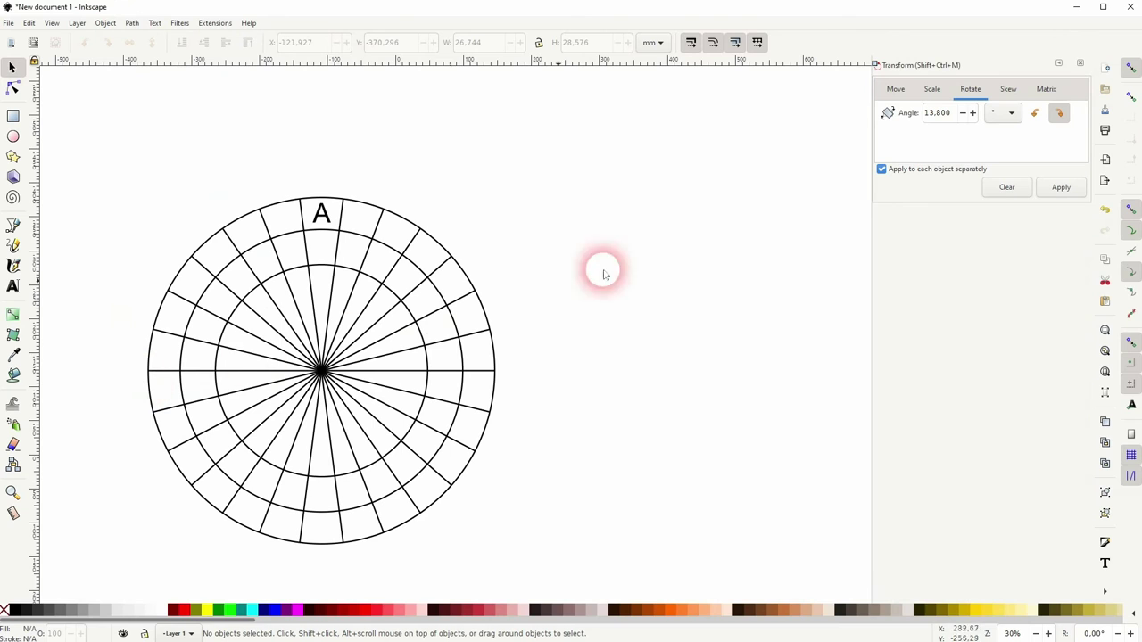
Select the letter A and set up the Transform dialog's Rotate tab for 13.8°.
{"action": "left_click", "coordinate": [323, 218]}
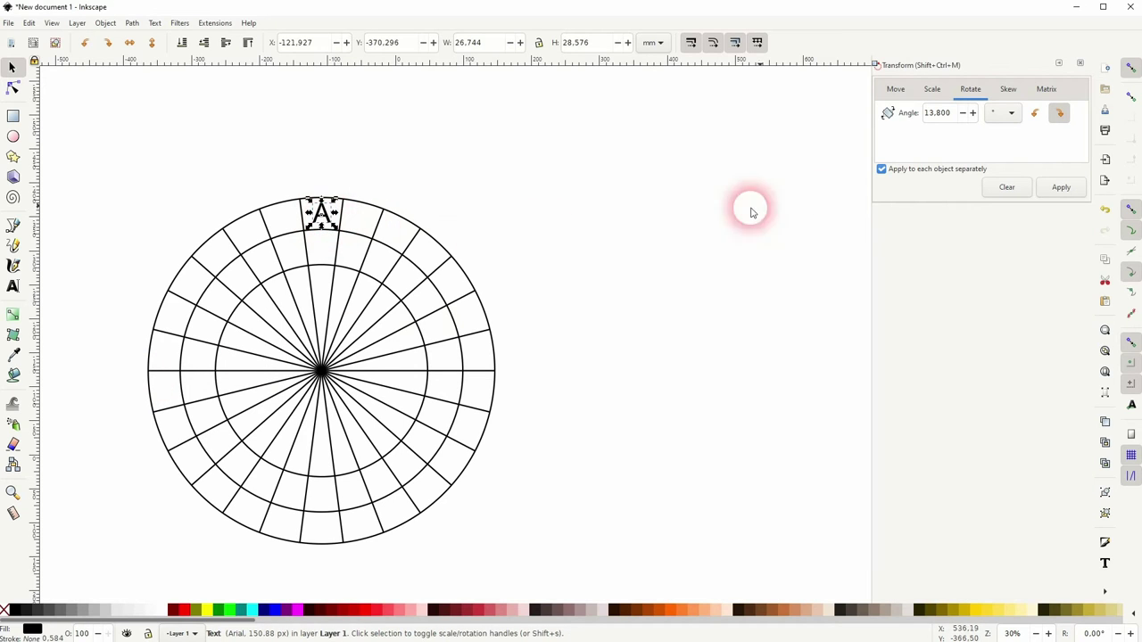
{"action": "double_click", "coordinate": [960, 114]}
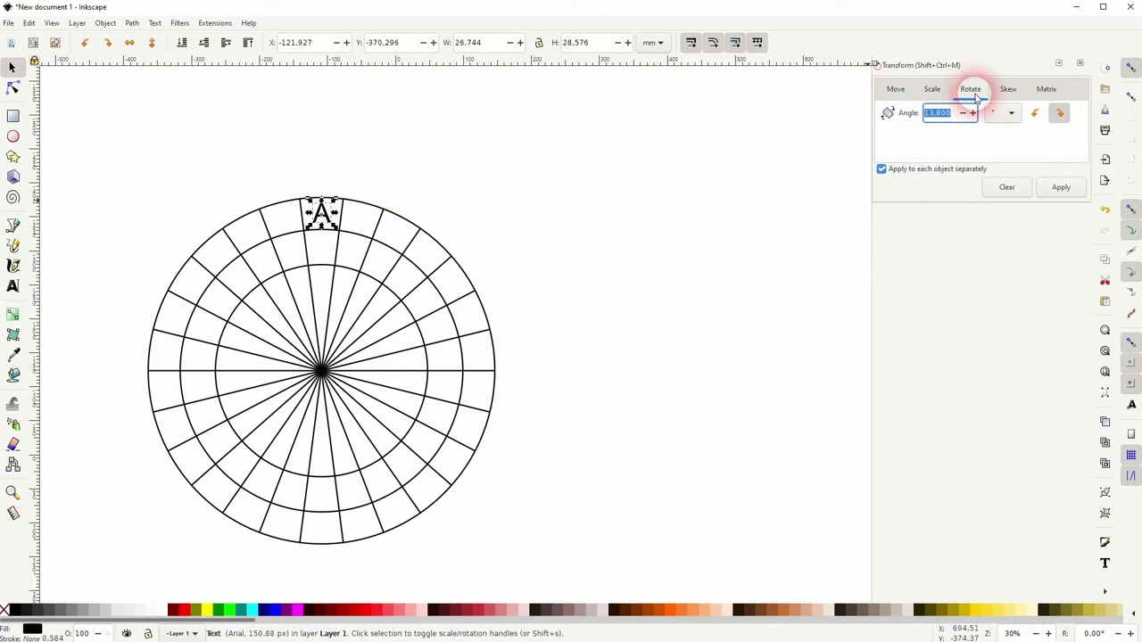
{"action": "left_click", "coordinate": [895, 89]}
{"action": "left_click", "coordinate": [969, 88]}
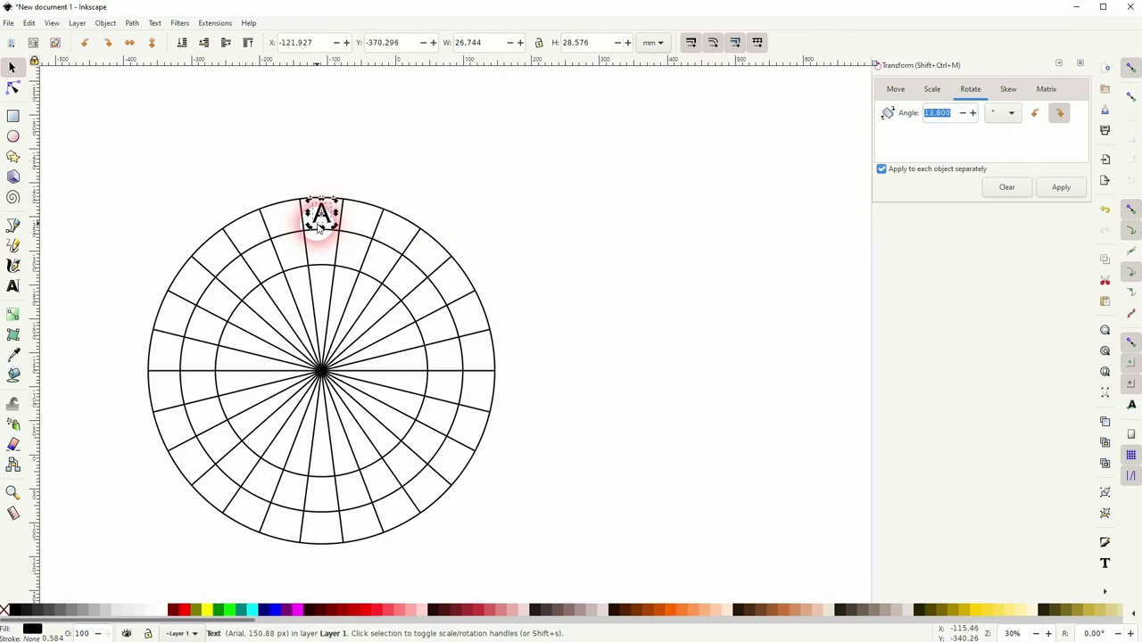
Drag the A's rotation centre down to the hub where the spokes meet.
{"action": "scroll", "coordinate": [326, 227], "scroll_direction": "up", "scroll_amount": 4, "text": "ctrl"}
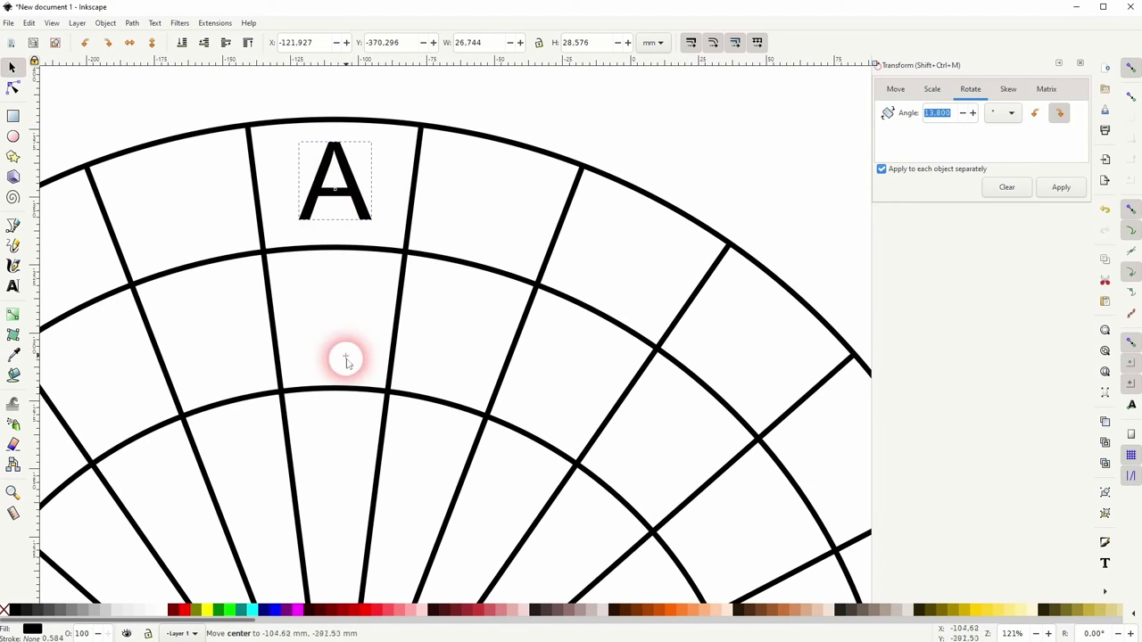
{"action": "scroll", "coordinate": [357, 250], "scroll_direction": "down", "scroll_amount": 8}
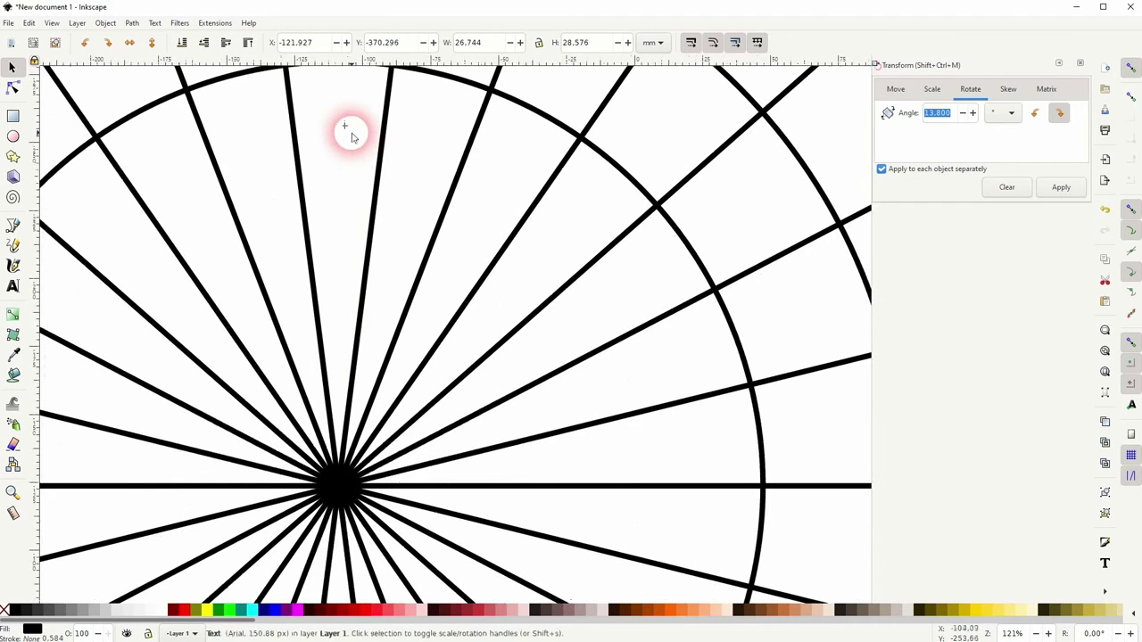
{"action": "left_click_drag", "start_coordinate": [344, 123], "coordinate": [348, 496]}
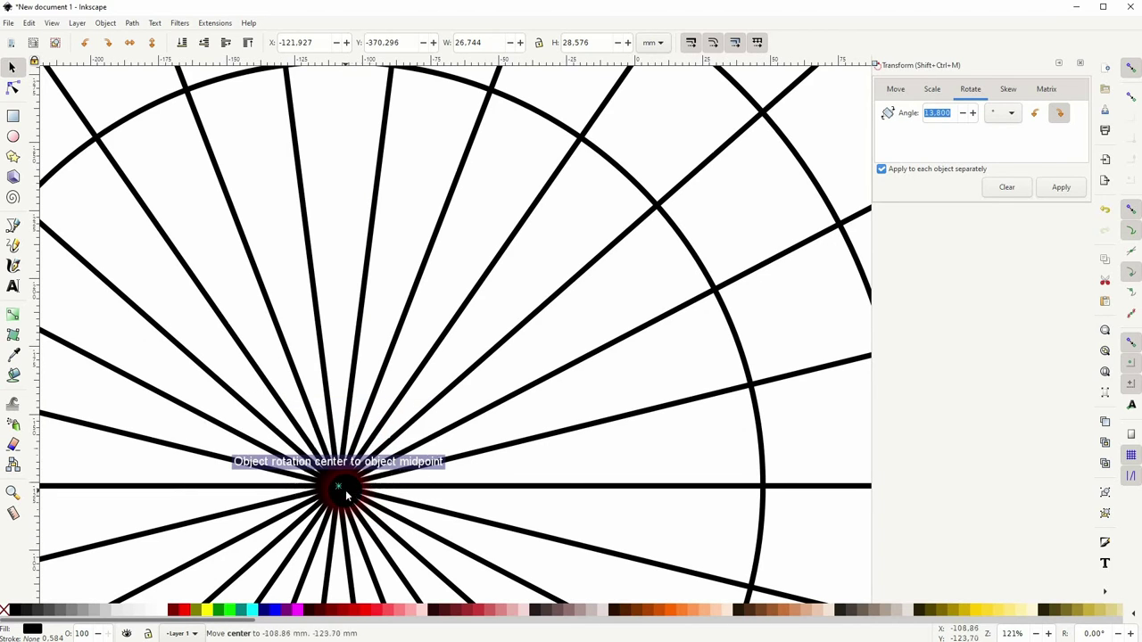
{"action": "scroll", "coordinate": [394, 412], "scroll_direction": "down", "scroll_amount": 3, "text": "ctrl"}
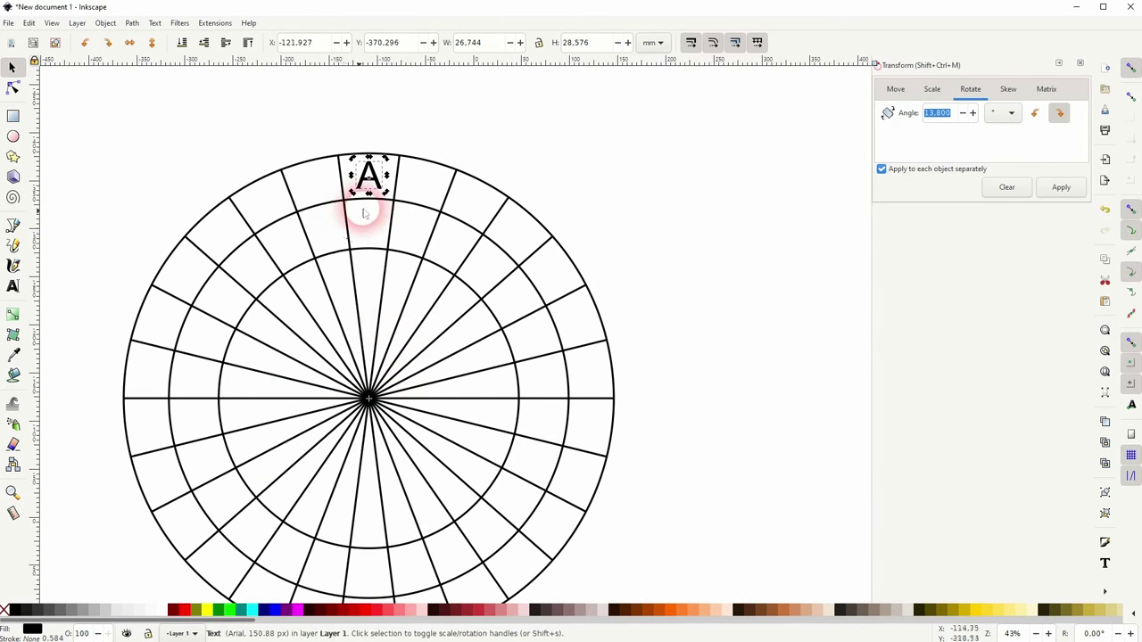
Test the 13.8° rotation on the A and keep the clockwise direction.
{"action": "left_click", "coordinate": [1061, 188]}
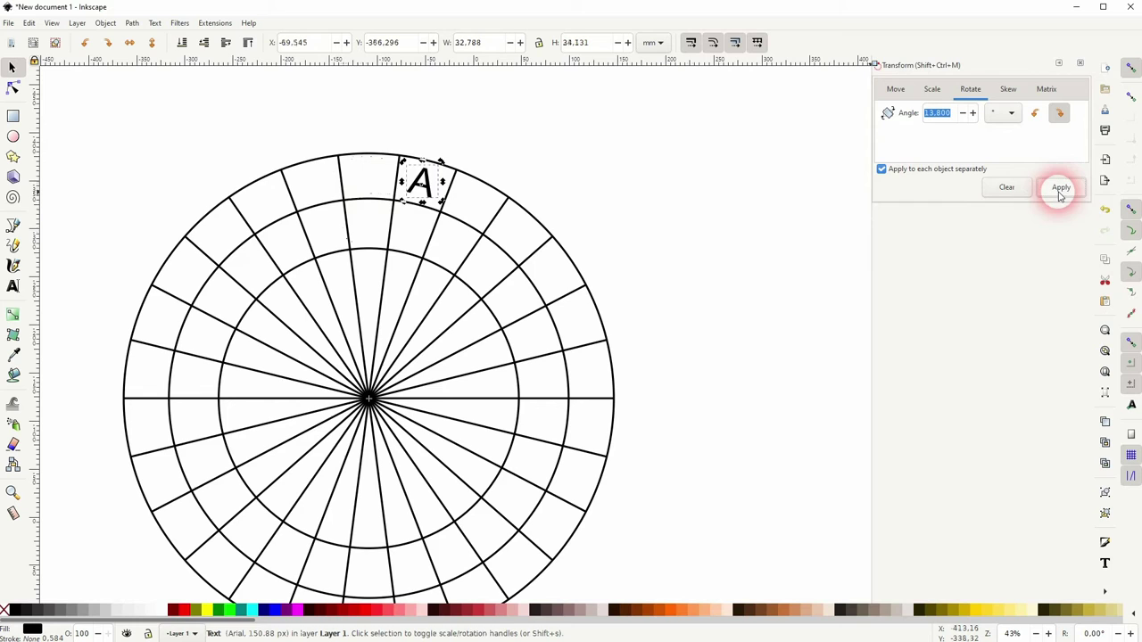
{"action": "left_click", "coordinate": [1034, 112]}
{"action": "left_click", "coordinate": [1061, 187]}
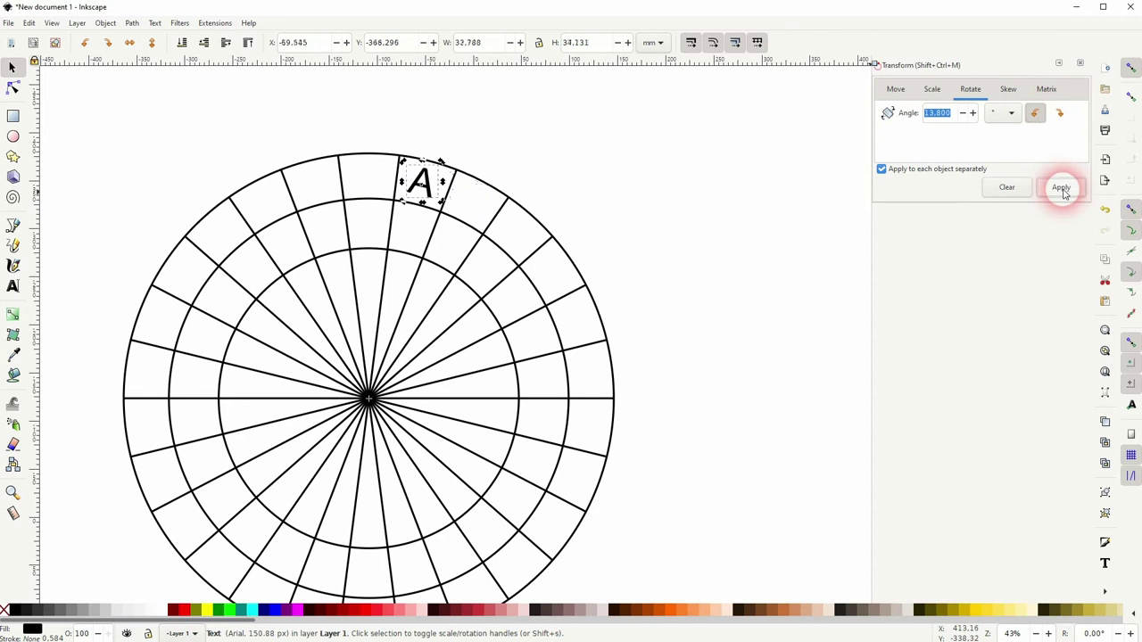
{"action": "left_click", "coordinate": [1060, 113]}
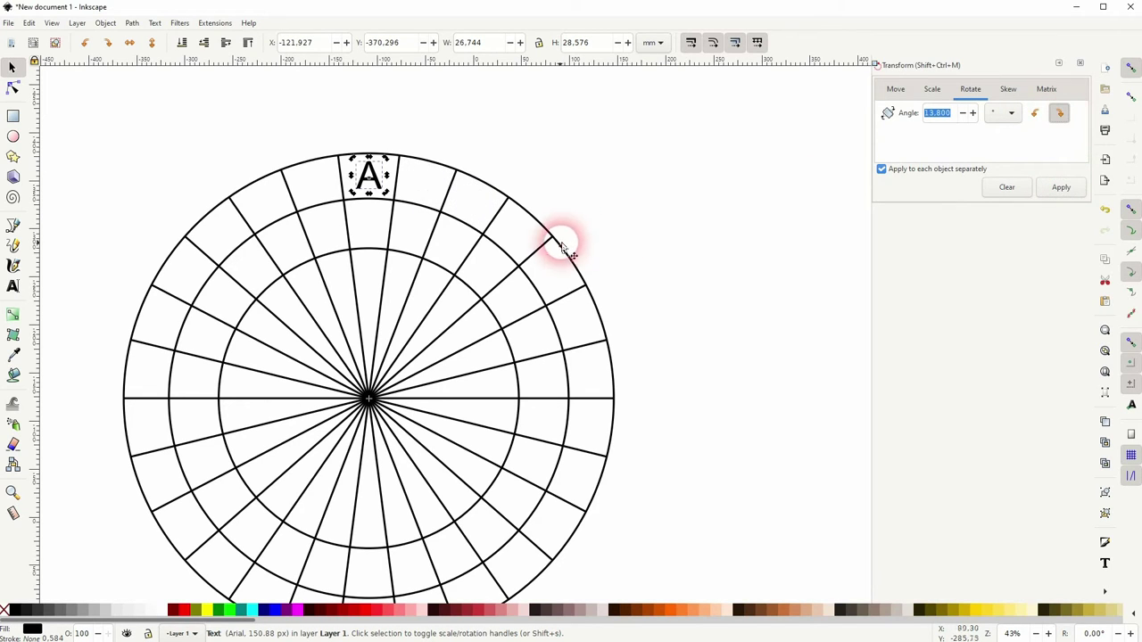
Duplicate the A twelve times with Ctrl+D, rotating each copy 13.8° into the next outer cell.
{"action": "left_click", "coordinate": [1049, 189]}
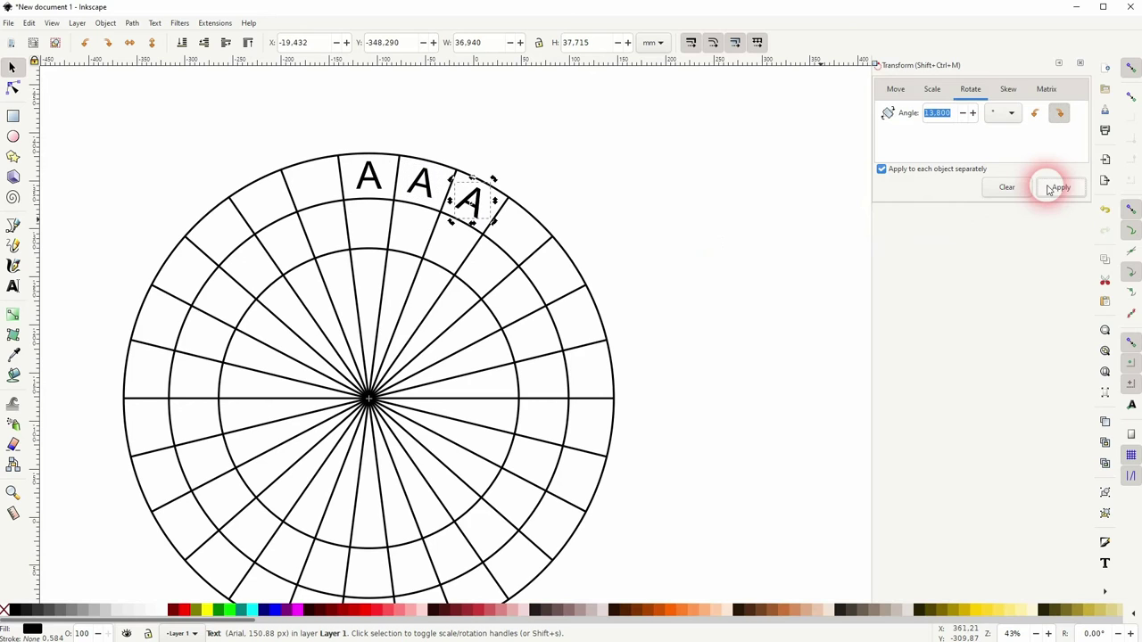
{"action": "key", "text": "ctrl+d"}
{"action": "left_click", "coordinate": [1049, 190]}
{"action": "key", "text": "ctrl+d"}
{"action": "left_click", "coordinate": [1049, 189]}
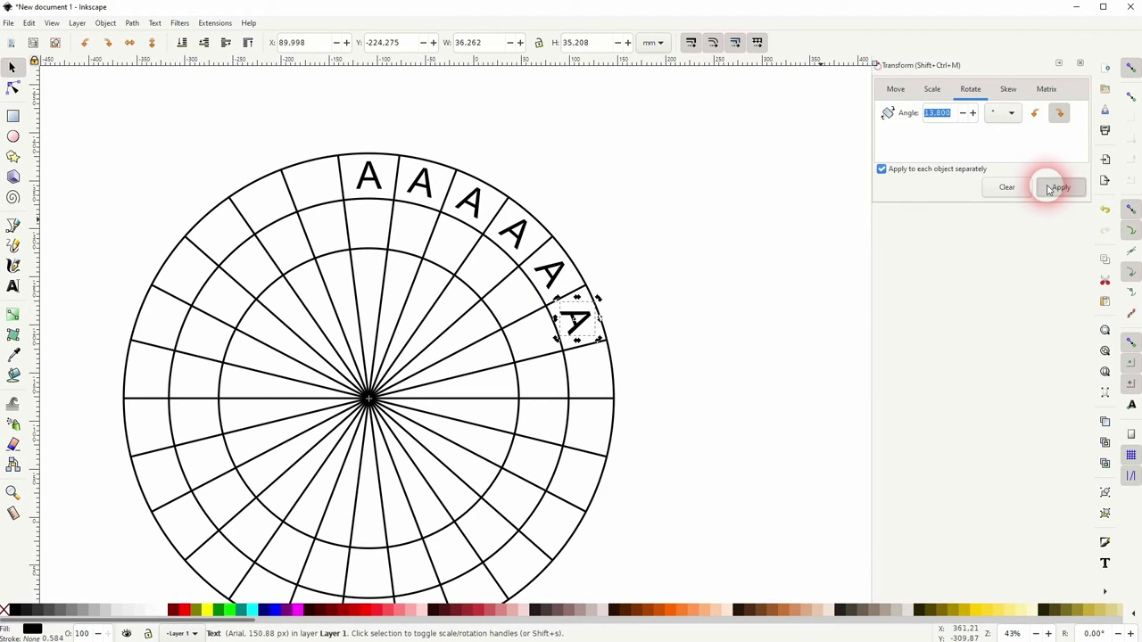
{"action": "key", "text": "ctrl+d"}
{"action": "left_click", "coordinate": [1049, 189]}
{"action": "key", "text": "ctrl+d"}
{"action": "left_click", "coordinate": [1049, 190]}
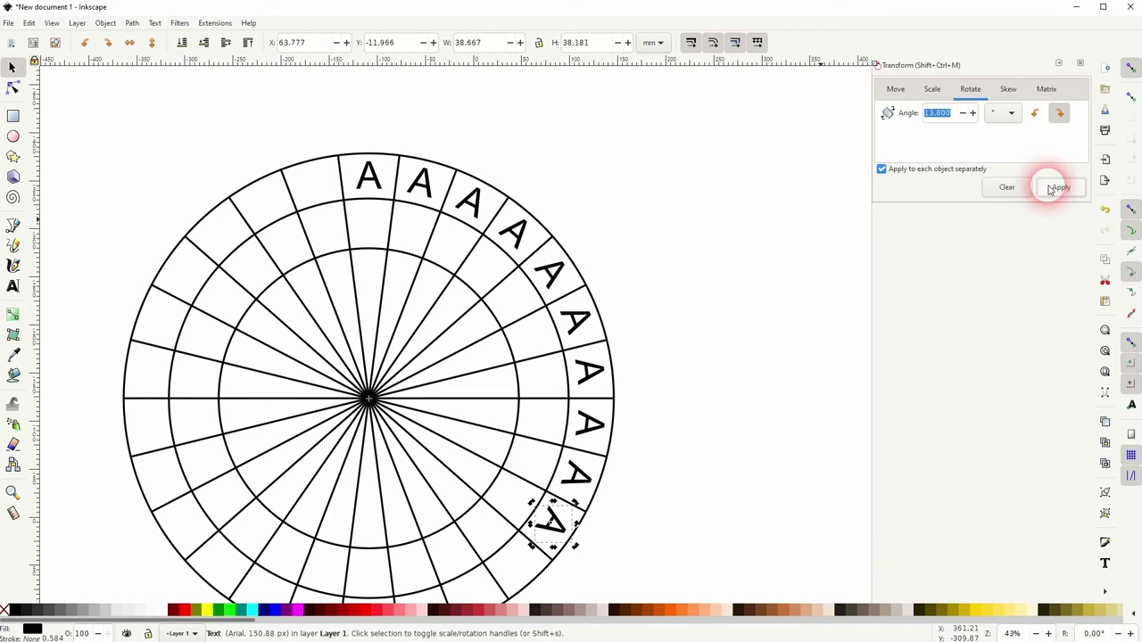
{"action": "key", "text": "ctrl+d"}
{"action": "left_click", "coordinate": [1049, 189]}
{"action": "key", "text": "ctrl+d"}
{"action": "left_click", "coordinate": [1050, 189]}
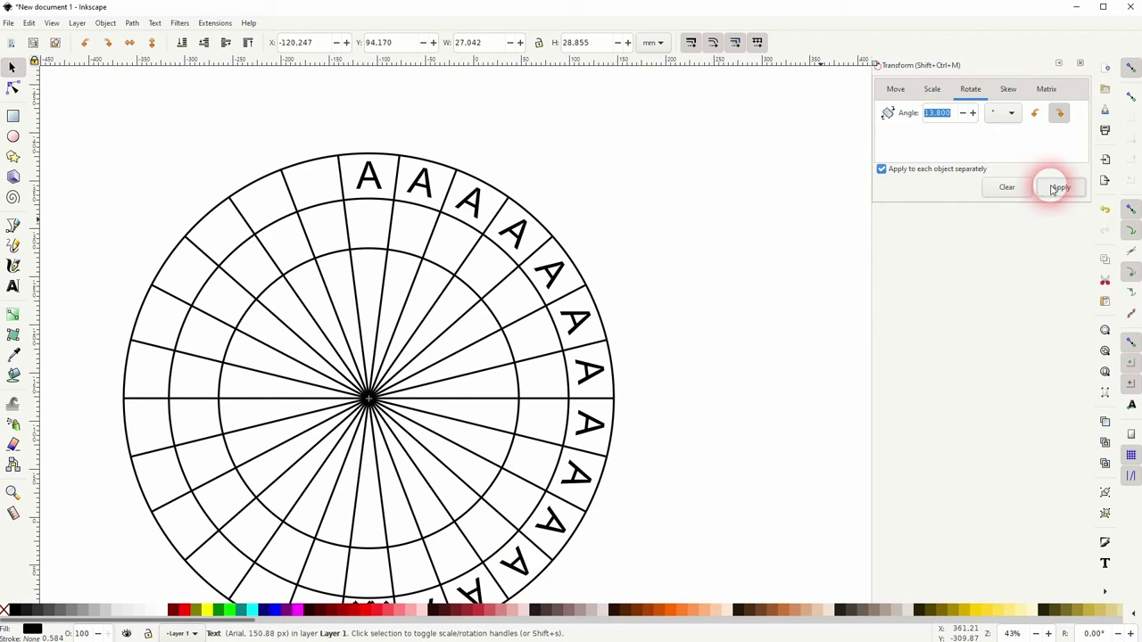
{"action": "key", "text": "ctrl+d"}
{"action": "left_click", "coordinate": [1054, 189]}
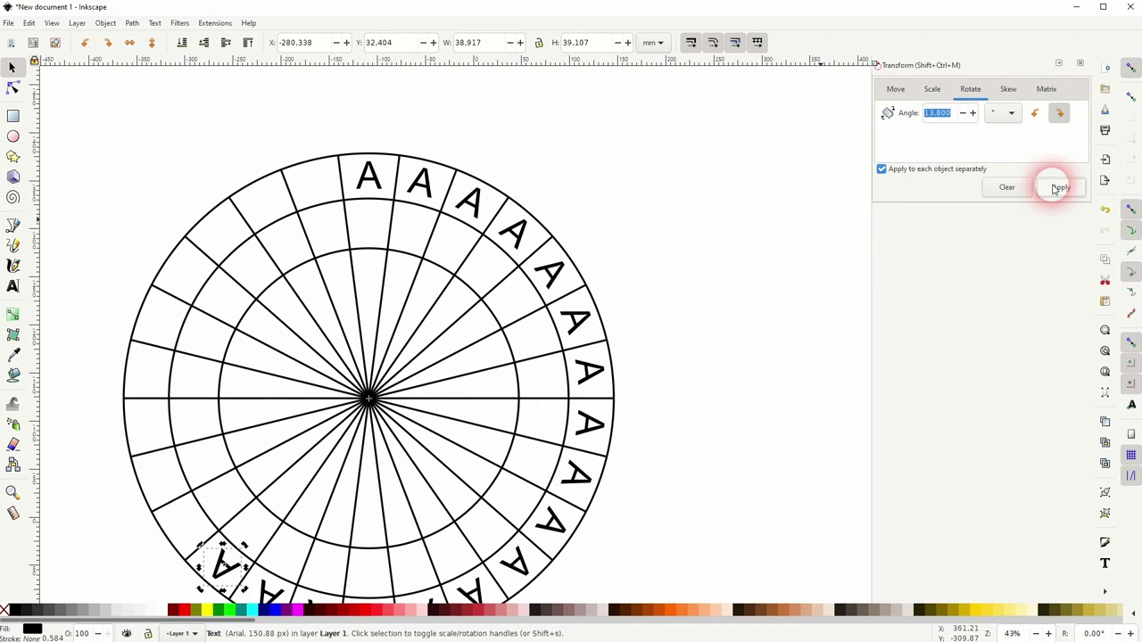
{"action": "key", "text": "ctrl+d"}
{"action": "left_click", "coordinate": [1053, 189]}
{"action": "key", "text": "ctrl+d"}
{"action": "left_click", "coordinate": [1054, 190]}
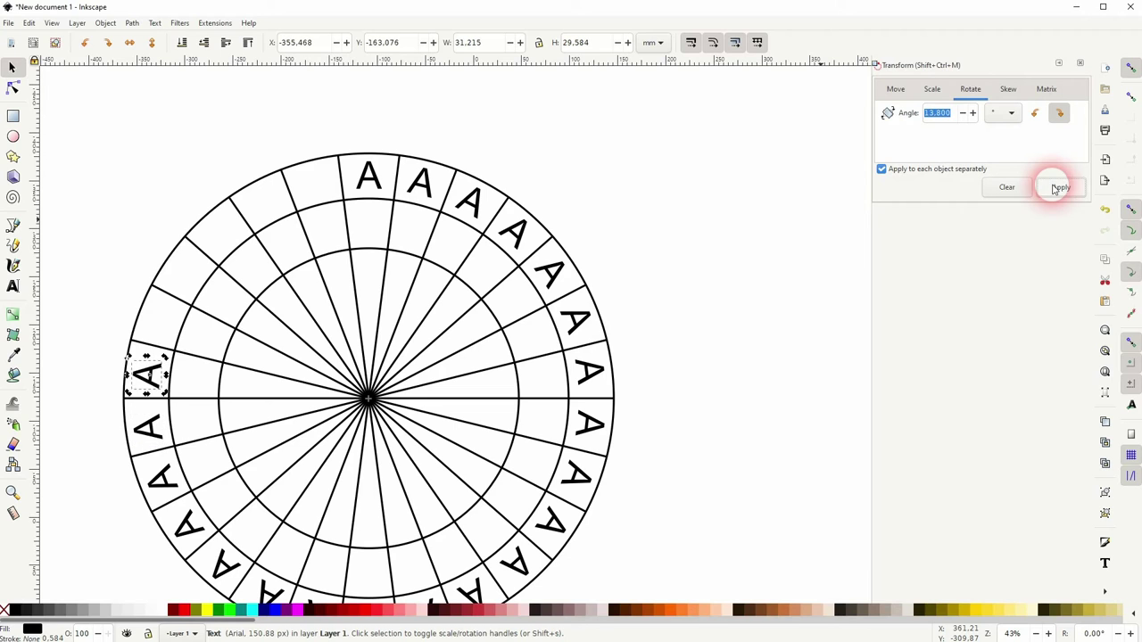
{"action": "key", "text": "ctrl+d"}
{"action": "left_click", "coordinate": [1055, 189]}
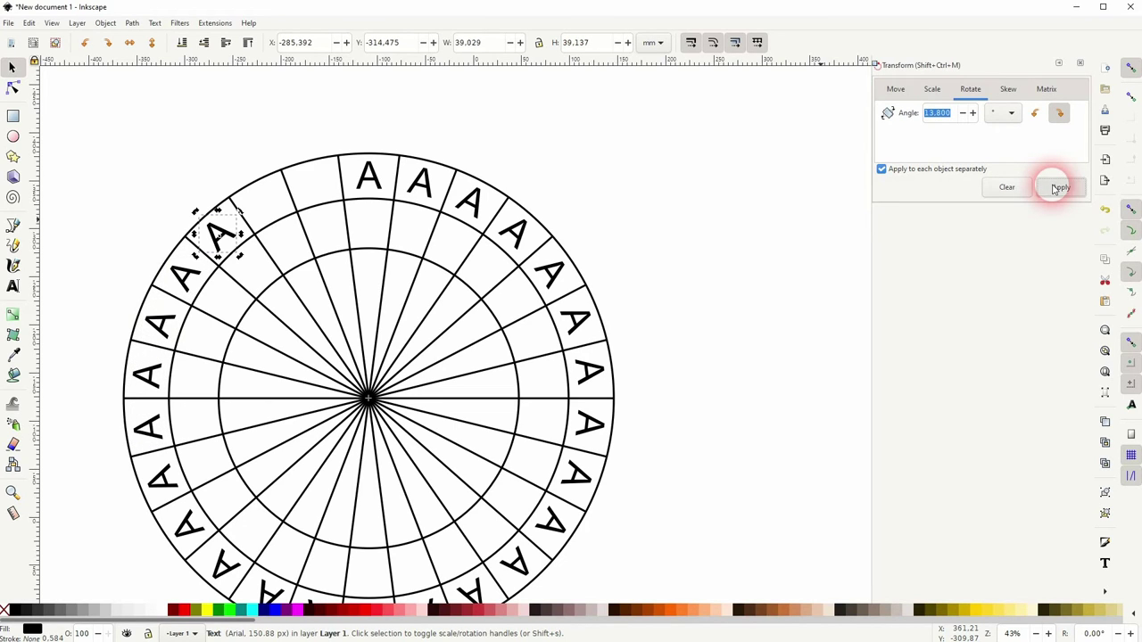
{"action": "key", "text": "ctrl+d"}
{"action": "left_click", "coordinate": [1055, 190]}
{"action": "key", "text": "ctrl+d"}
{"action": "left_click", "coordinate": [1056, 189]}
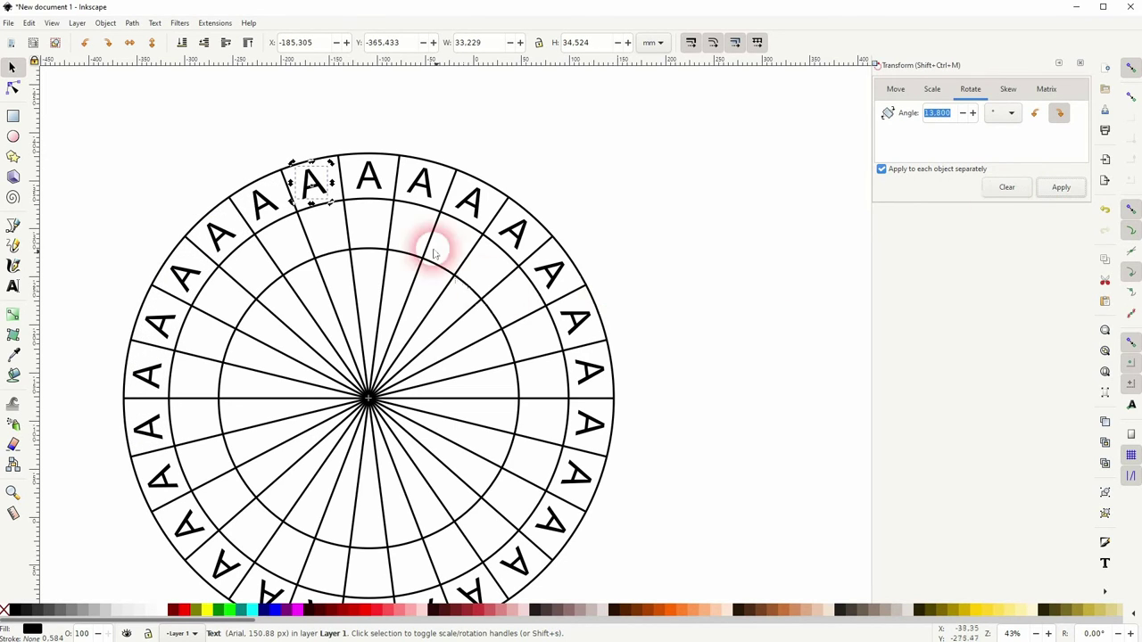
Duplicate the top A, move it into the inner-ring cell, and shrink it.
{"action": "left_click", "coordinate": [375, 173]}
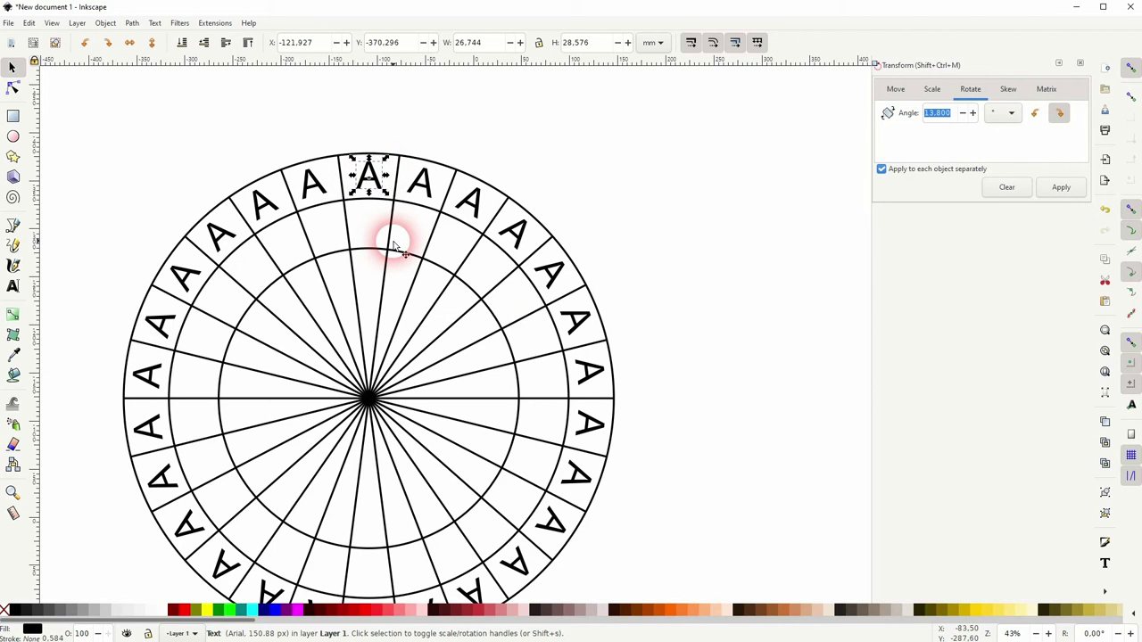
{"action": "key", "text": "ctrl+d"}
{"action": "left_click_drag", "start_coordinate": [372, 176], "coordinate": [381, 231]}
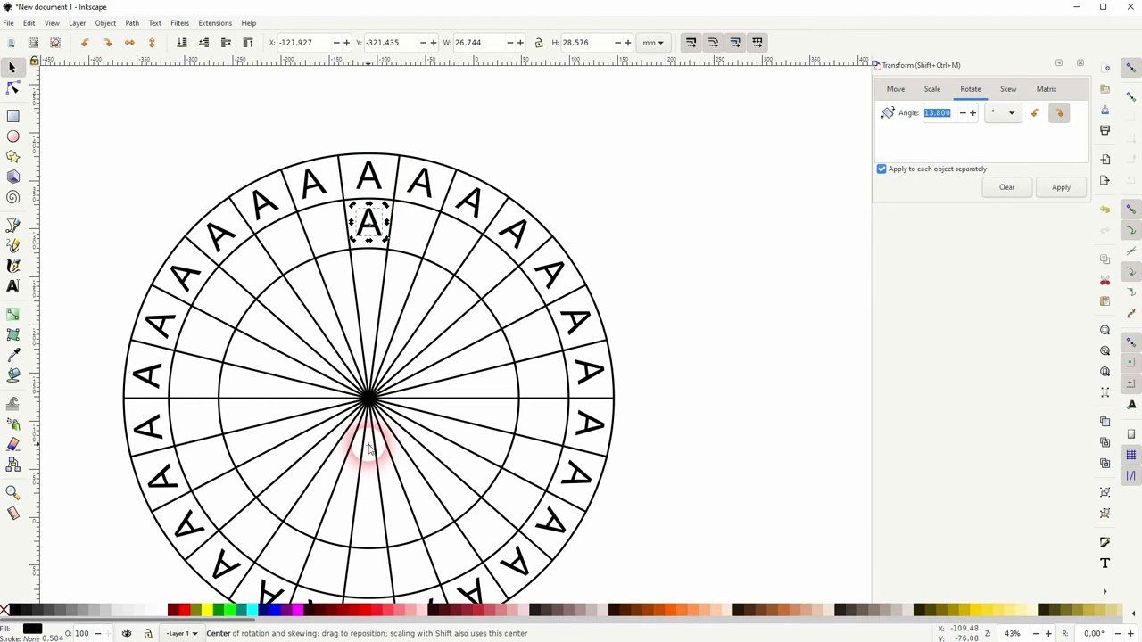
{"action": "left_click_drag", "start_coordinate": [369, 448], "coordinate": [370, 227]}
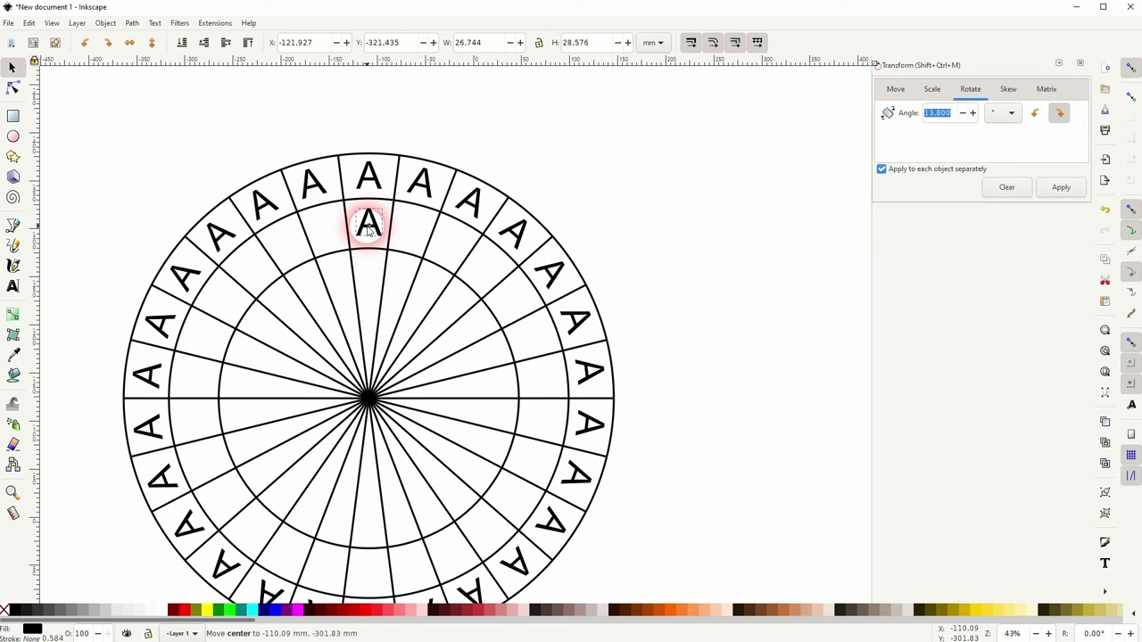
{"action": "scroll", "coordinate": [370, 228], "scroll_direction": "up", "scroll_amount": 5, "text": "ctrl"}
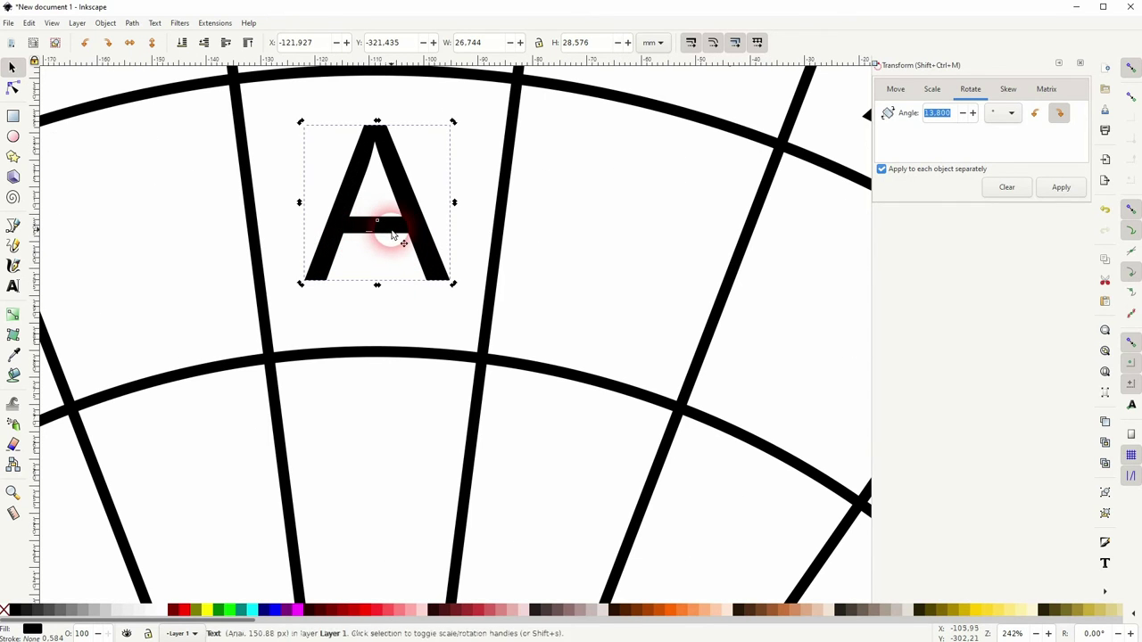
{"action": "left_click_drag", "start_coordinate": [369, 229], "coordinate": [378, 223]}
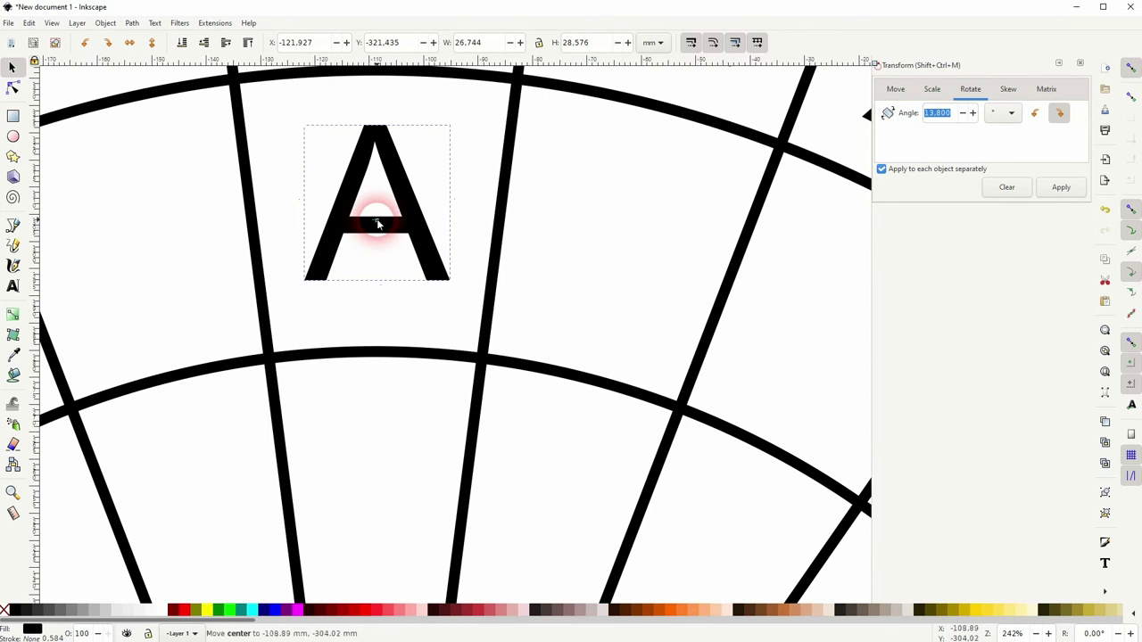
{"action": "left_click_drag", "start_coordinate": [453, 287], "coordinate": [397, 285]}
Duplicate the small A and change the lower copy's text to 0.
{"action": "key", "text": "ctrl+d"}
{"action": "double_click", "coordinate": [407, 264]}
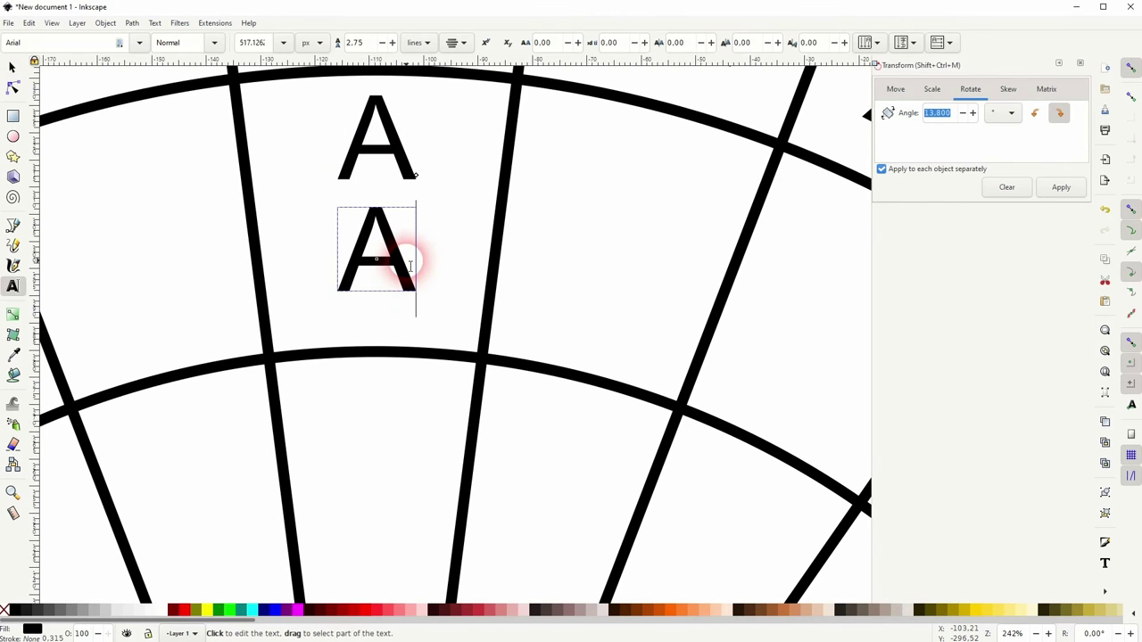
{"action": "key", "text": "BackSpace"}
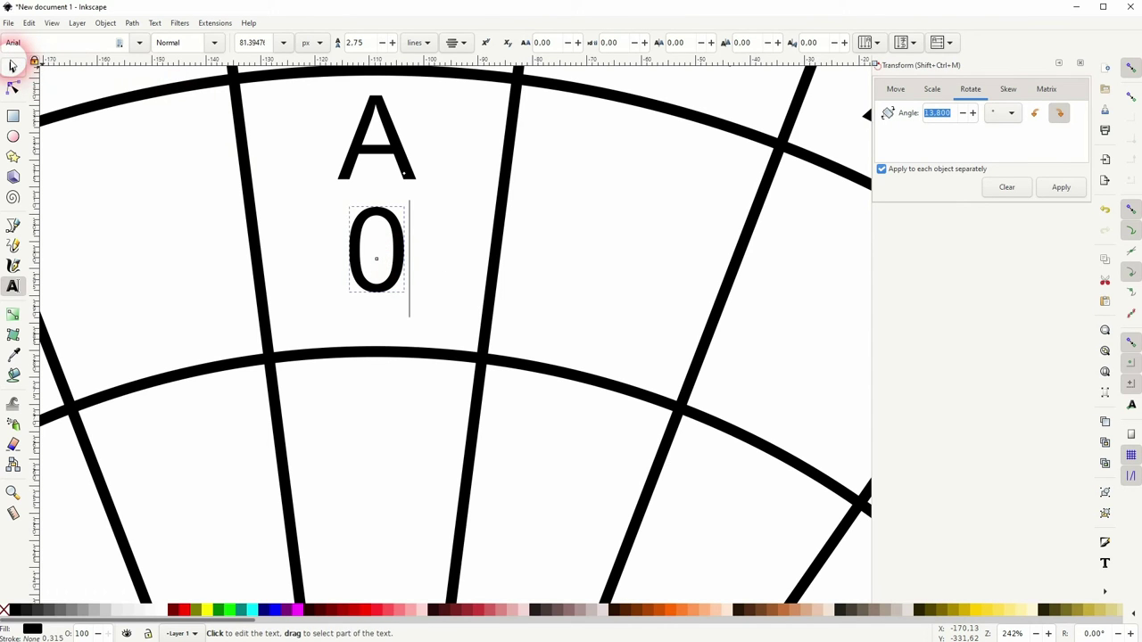
{"action": "left_click", "coordinate": [11, 65]}
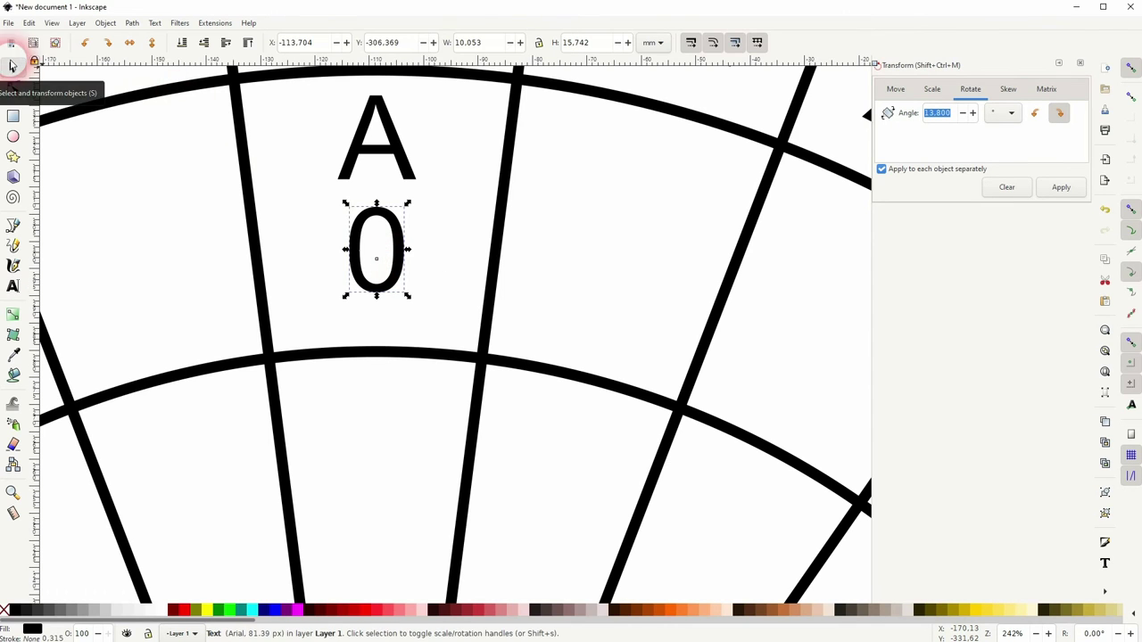
Group the 0 and the small A into one 14.427 × 36.234 mm label.
{"action": "left_click", "coordinate": [376, 275]}
{"action": "scroll", "coordinate": [385, 269], "scroll_direction": "up", "scroll_amount": 1}
{"action": "left_click", "coordinate": [396, 269], "text": "ctrl"}
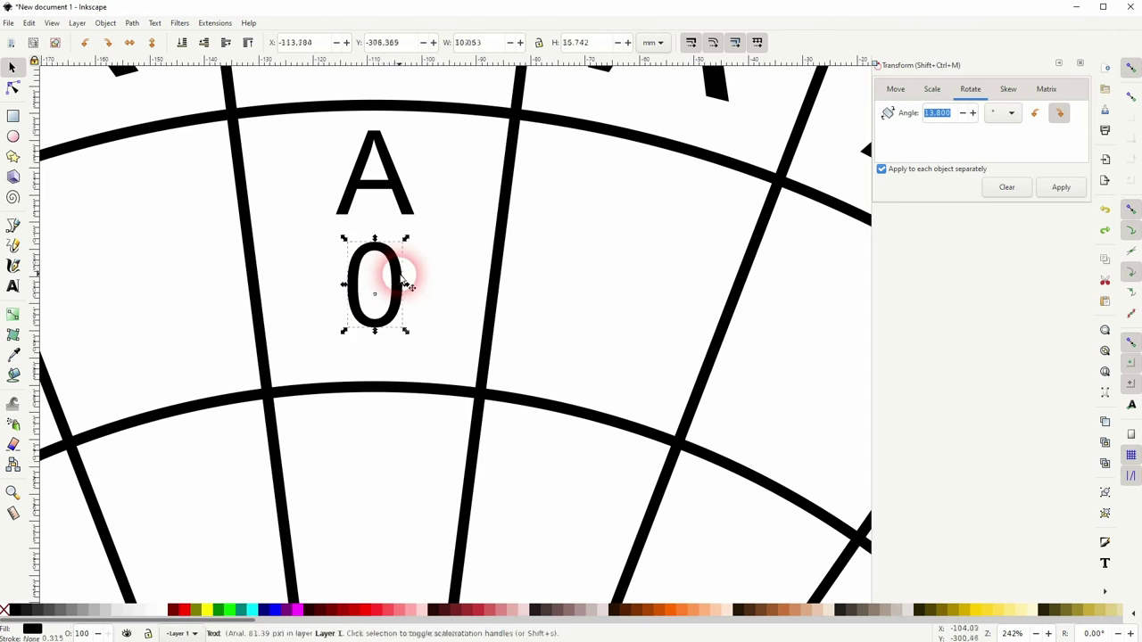
{"action": "left_click", "coordinate": [398, 191], "text": "ctrl+shift"}
{"action": "key", "text": "ctrl+g"}
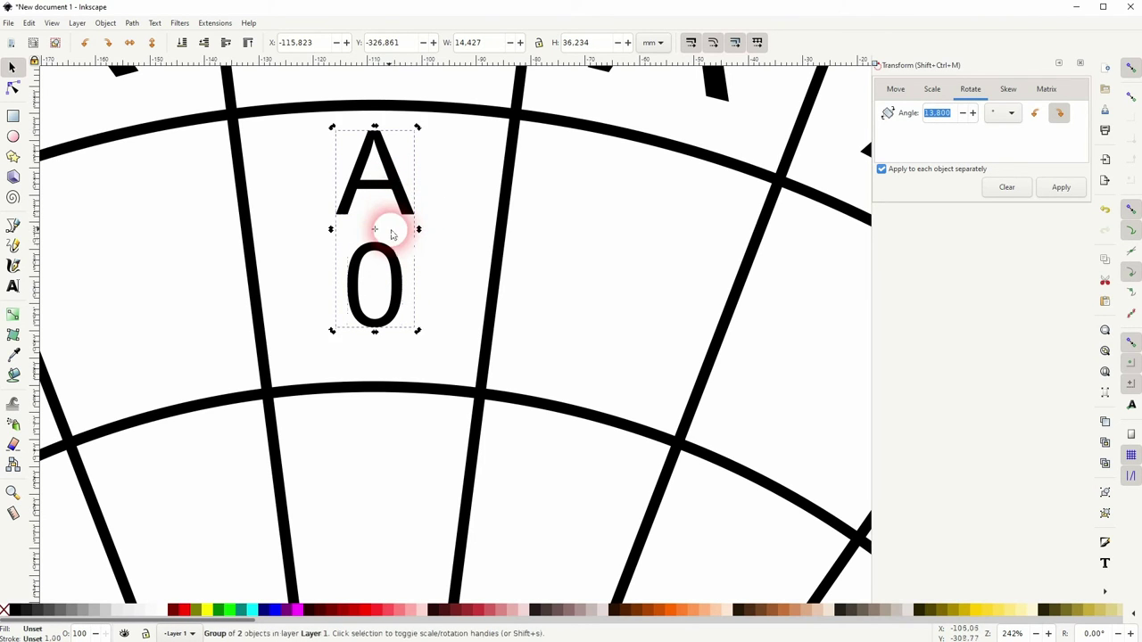
{"action": "scroll", "coordinate": [408, 347], "scroll_direction": "down", "scroll_amount": 2}
{"action": "left_click_drag", "start_coordinate": [408, 404], "coordinate": [404, 285]}
{"action": "scroll", "coordinate": [397, 284], "scroll_direction": "down", "scroll_amount": 1}
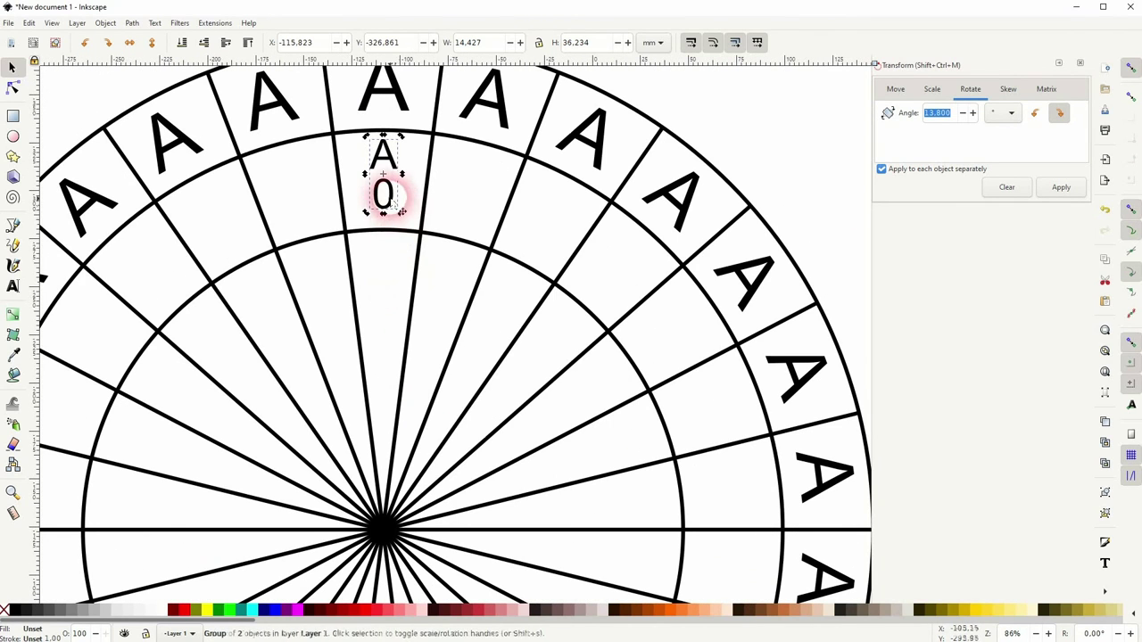
Move the A-over-0 group's rotation centre down to the wheel hub.
{"action": "left_click", "coordinate": [383, 178]}
{"action": "left_click_drag", "start_coordinate": [383, 173], "coordinate": [383, 531]}
{"action": "scroll", "coordinate": [478, 318], "scroll_direction": "down", "scroll_amount": 3}
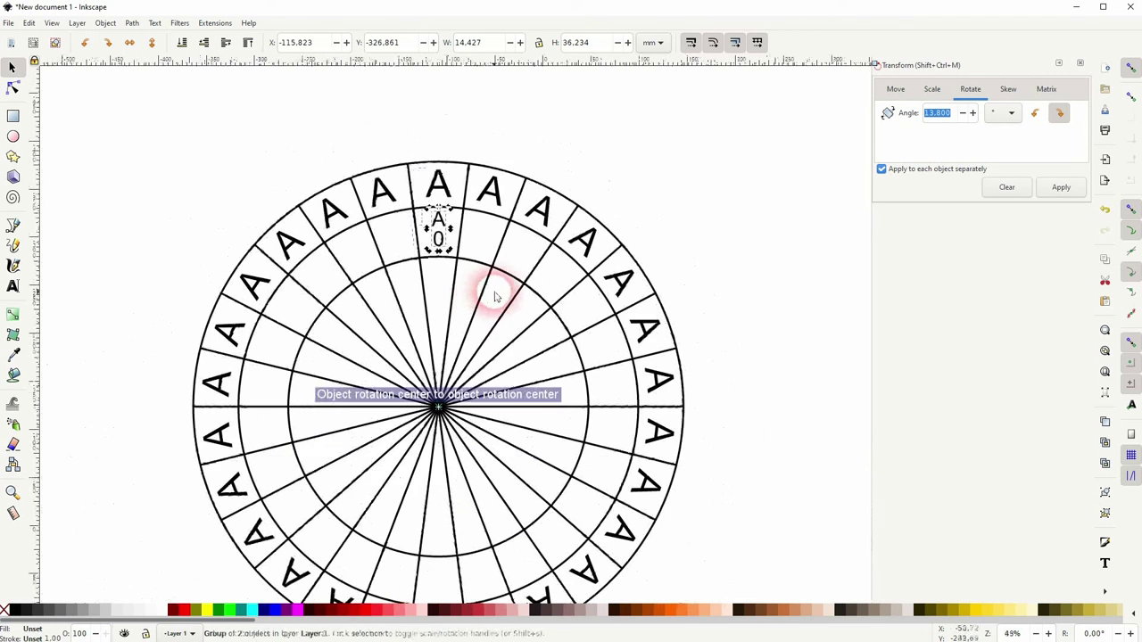
Duplicate the A-over-0 label nine times, rotating each copy 13.8° into the next inner cell.
{"action": "key", "text": "ctrl+d"}
{"action": "left_click", "coordinate": [1060, 187]}
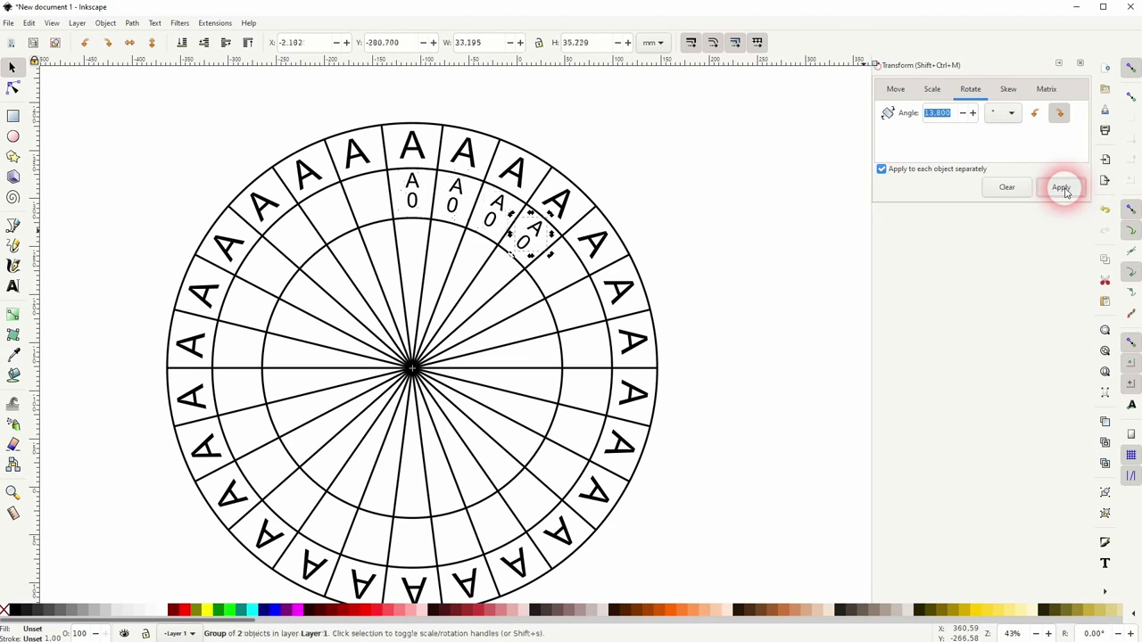
{"action": "key", "text": "ctrl+d"}
{"action": "left_click", "coordinate": [1061, 188]}
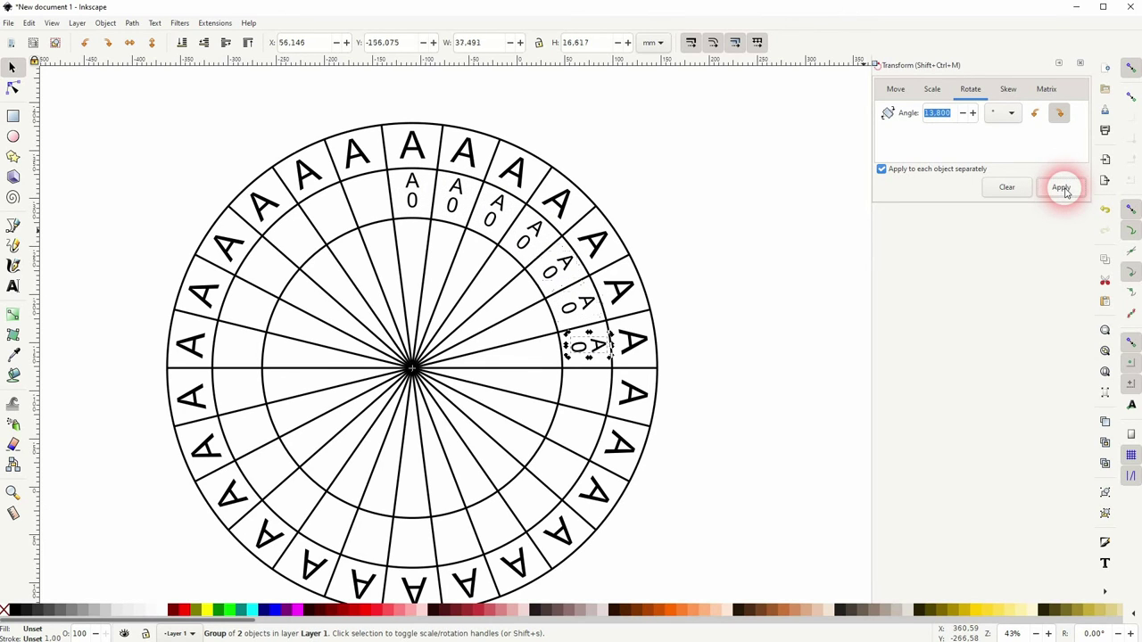
{"action": "key", "text": "ctrl+d"}
{"action": "left_click", "coordinate": [1061, 187]}
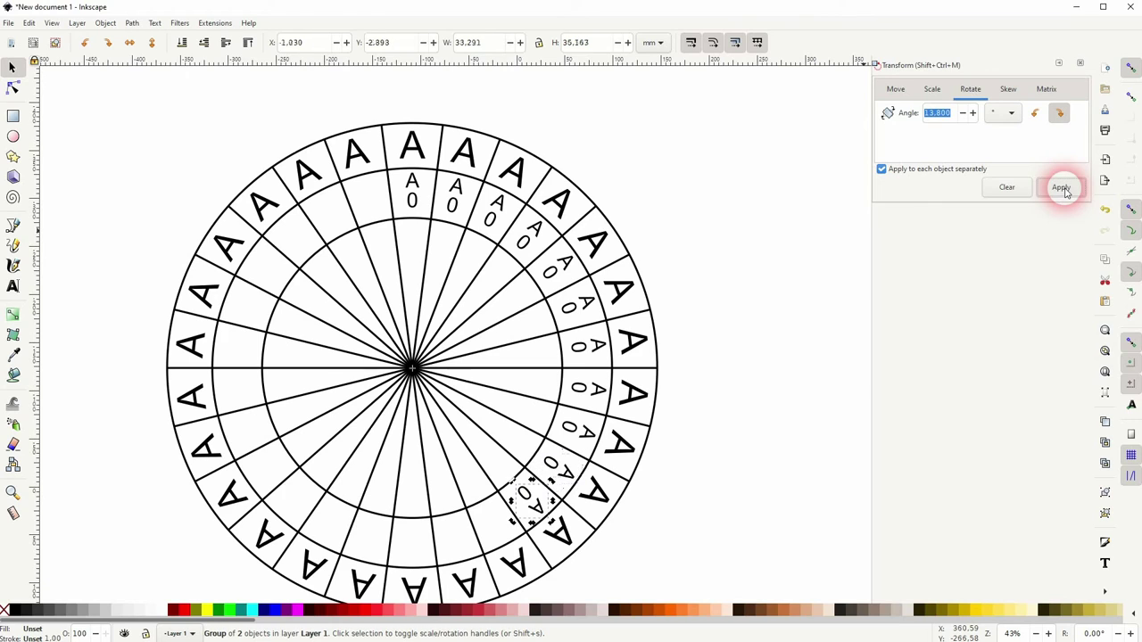
{"action": "key", "text": "ctrl+d"}
{"action": "left_click", "coordinate": [1061, 188]}
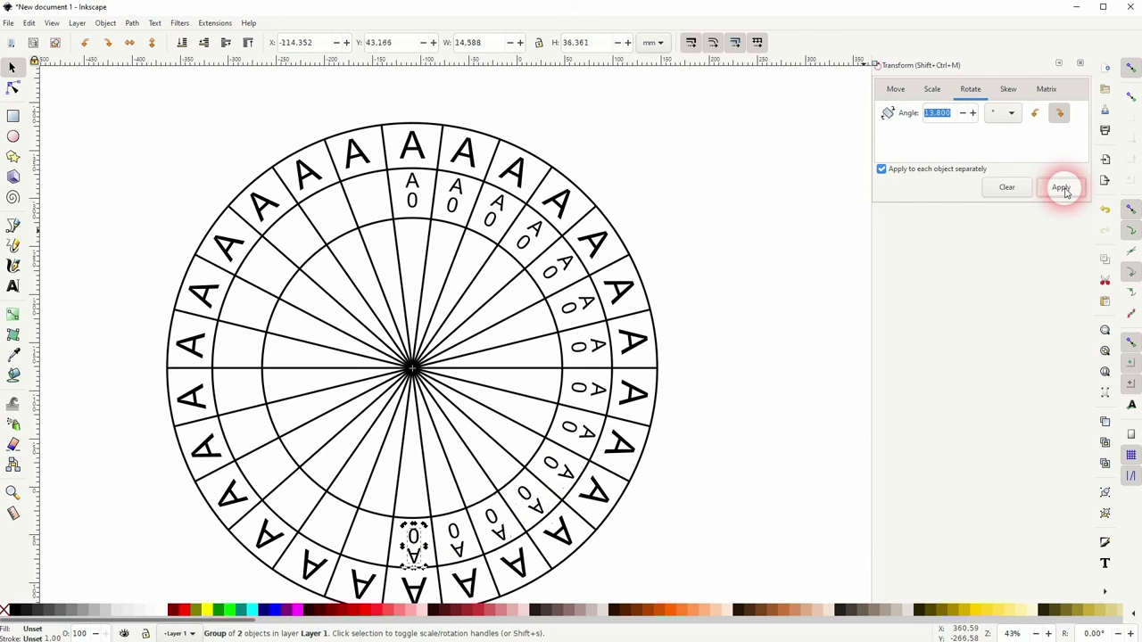
{"action": "key", "text": "ctrl+d"}
{"action": "left_click", "coordinate": [1060, 188]}
{"action": "key", "text": "ctrl+d"}
{"action": "left_click", "coordinate": [1061, 188]}
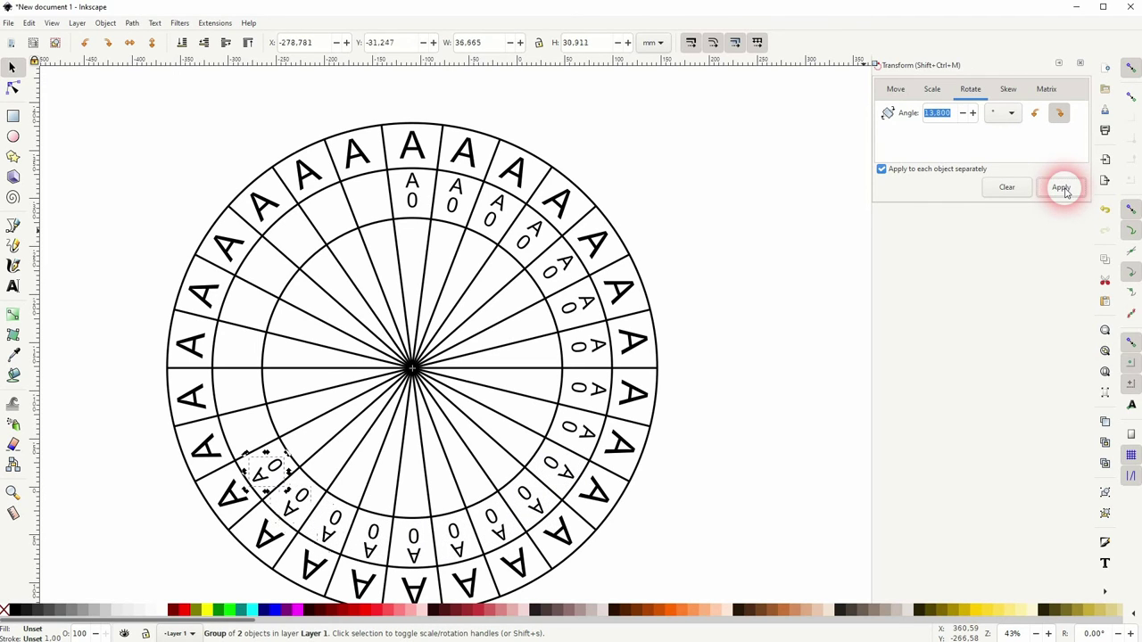
{"action": "key", "text": "ctrl+d"}
{"action": "left_click", "coordinate": [1060, 187]}
{"action": "key", "text": "ctrl+d"}
{"action": "left_click", "coordinate": [1061, 188]}
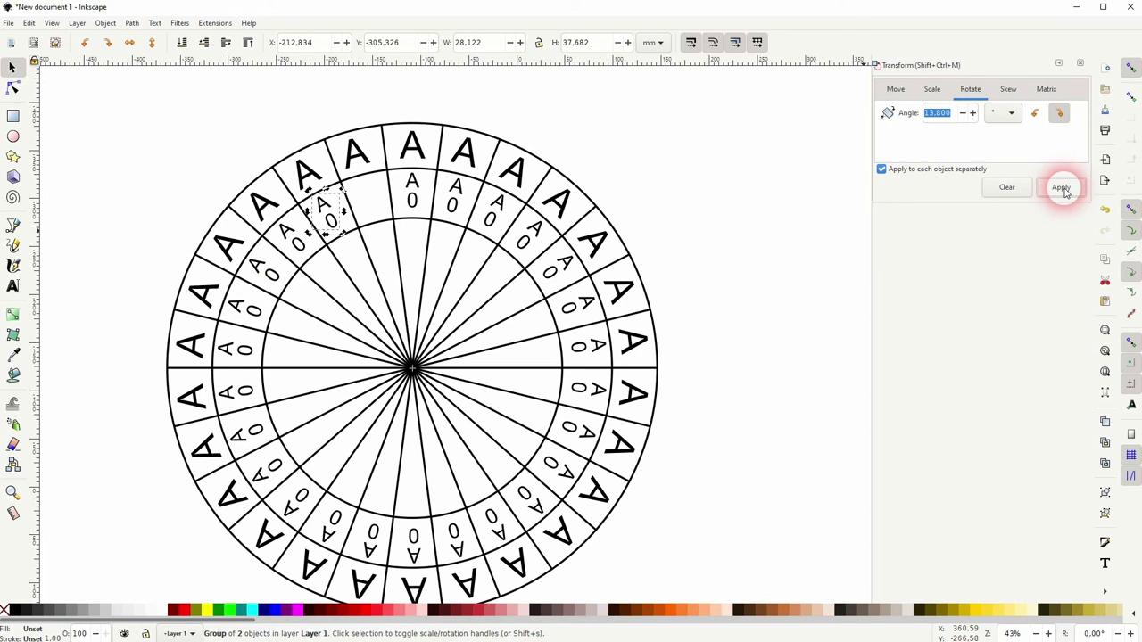
{"action": "key", "text": "ctrl+d"}
{"action": "left_click", "coordinate": [1060, 187]}
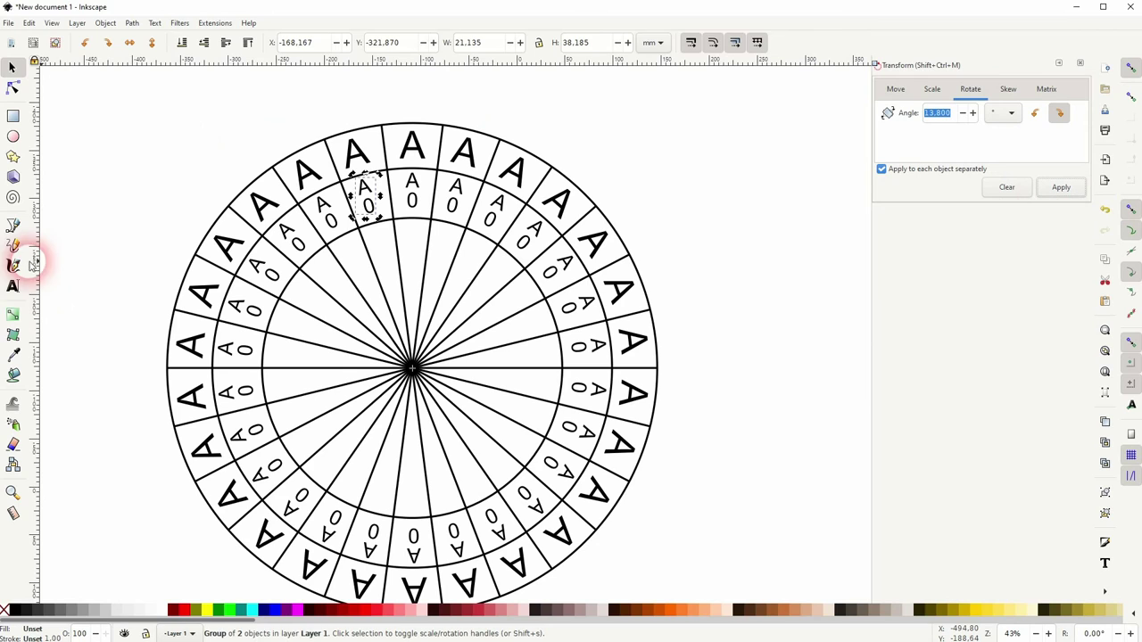
With the Text tool, relabel the right-side outer-ring letters as F, G, H and I.
{"action": "left_click", "coordinate": [13, 285]}
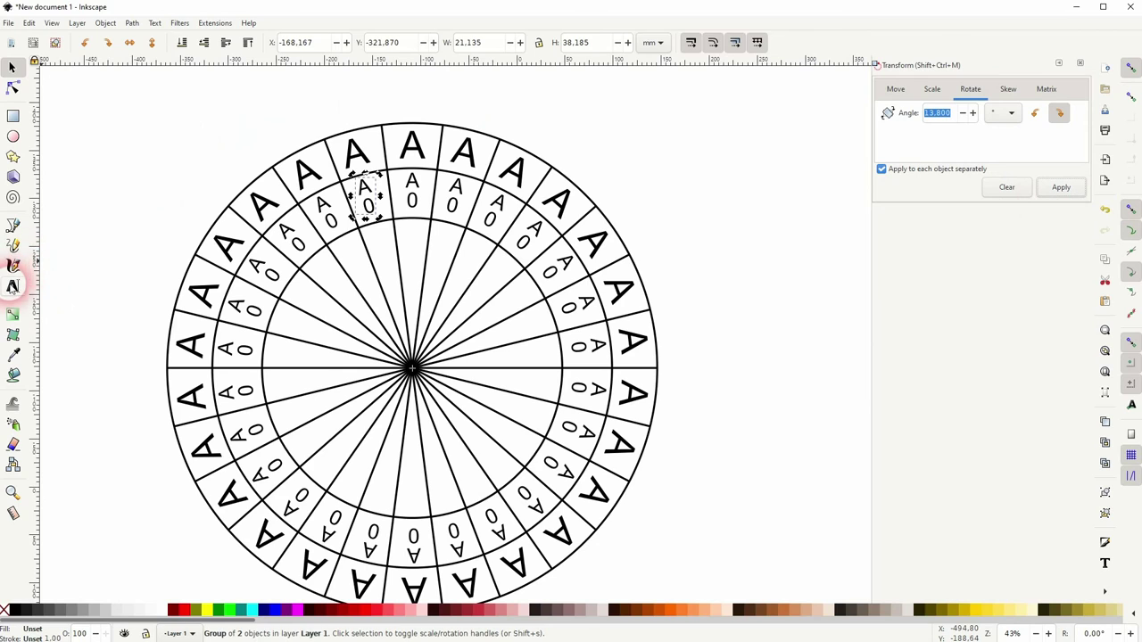
{"action": "left_click", "coordinate": [472, 155]}
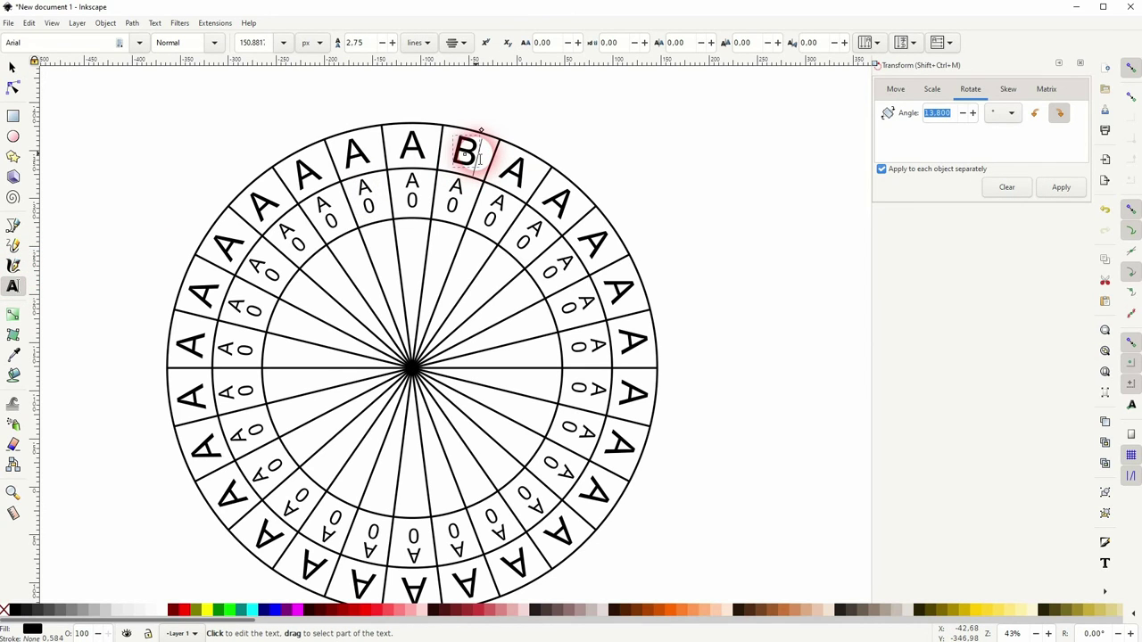
{"action": "left_click", "coordinate": [530, 172]}
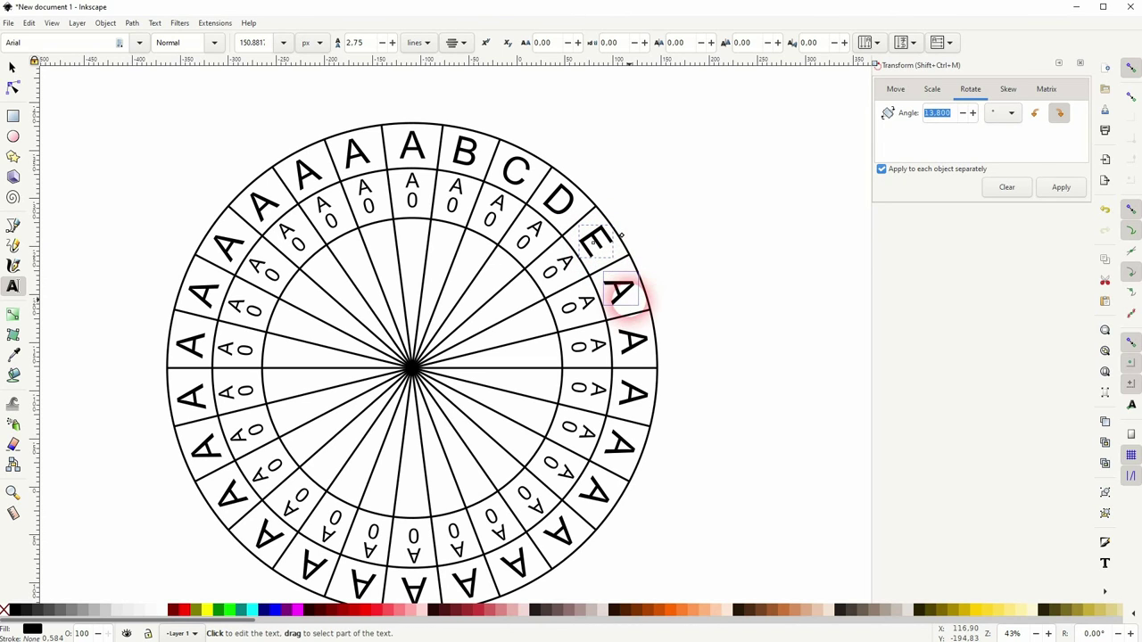
{"action": "type", "text": "F"}
{"action": "double_click", "coordinate": [632, 342]}
{"action": "type", "text": "G"}
{"action": "double_click", "coordinate": [633, 393]}
{"action": "type", "text": "H"}
{"action": "double_click", "coordinate": [620, 443]}
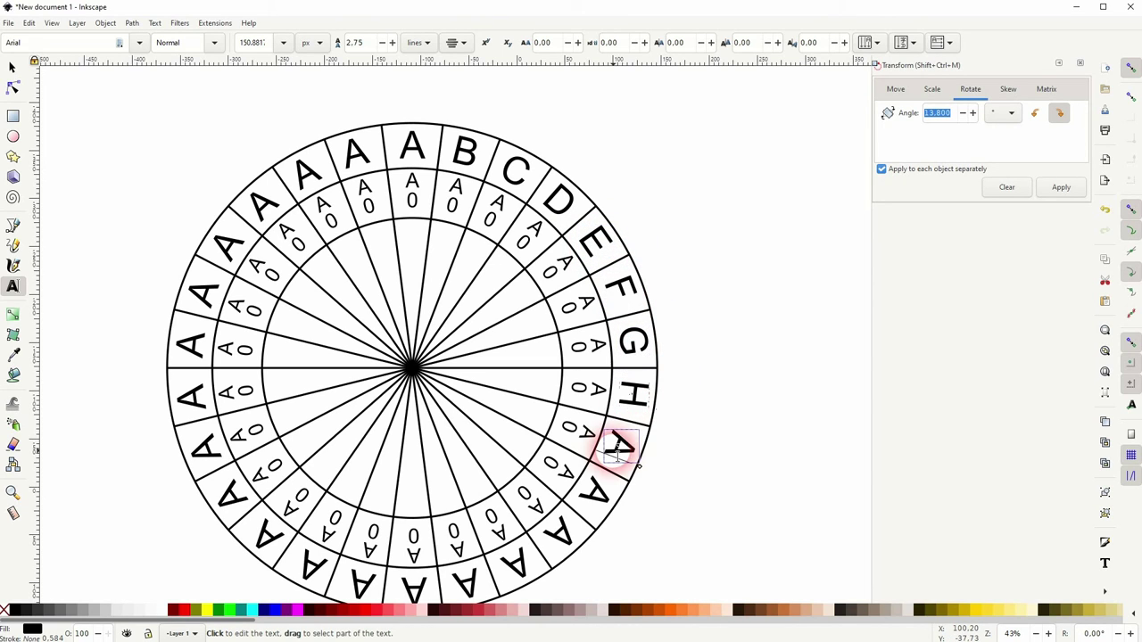
{"action": "type", "text": "I"}
{"action": "double_click", "coordinate": [593, 490]}
Relabel the lower and left outer-ring letters as M, N, O, P, T, U and V.
{"action": "double_click", "coordinate": [466, 581]}
{"action": "type", "text": "M"}
{"action": "double_click", "coordinate": [413, 587]}
{"action": "type", "text": "N"}
{"action": "double_click", "coordinate": [361, 584]}
{"action": "type", "text": "O"}
{"action": "double_click", "coordinate": [308, 567]}
{"action": "type", "text": "P"}
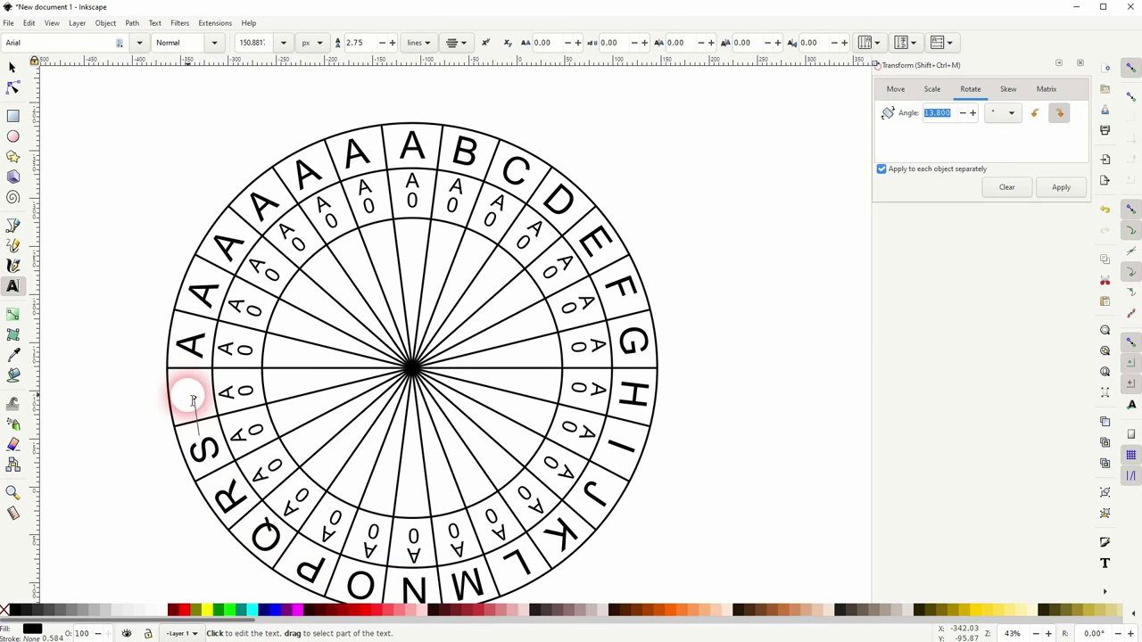
{"action": "double_click", "coordinate": [192, 399]}
{"action": "type", "text": "T"}
{"action": "double_click", "coordinate": [189, 343]}
{"action": "type", "text": "U"}
{"action": "double_click", "coordinate": [202, 294]}
{"action": "type", "text": "V"}
Start the inner ring: relabel entries with letters C, D, E, G, H and numbers 1, 5, 6.
{"action": "double_click", "coordinate": [227, 245]}
{"action": "type", "text": "W"}
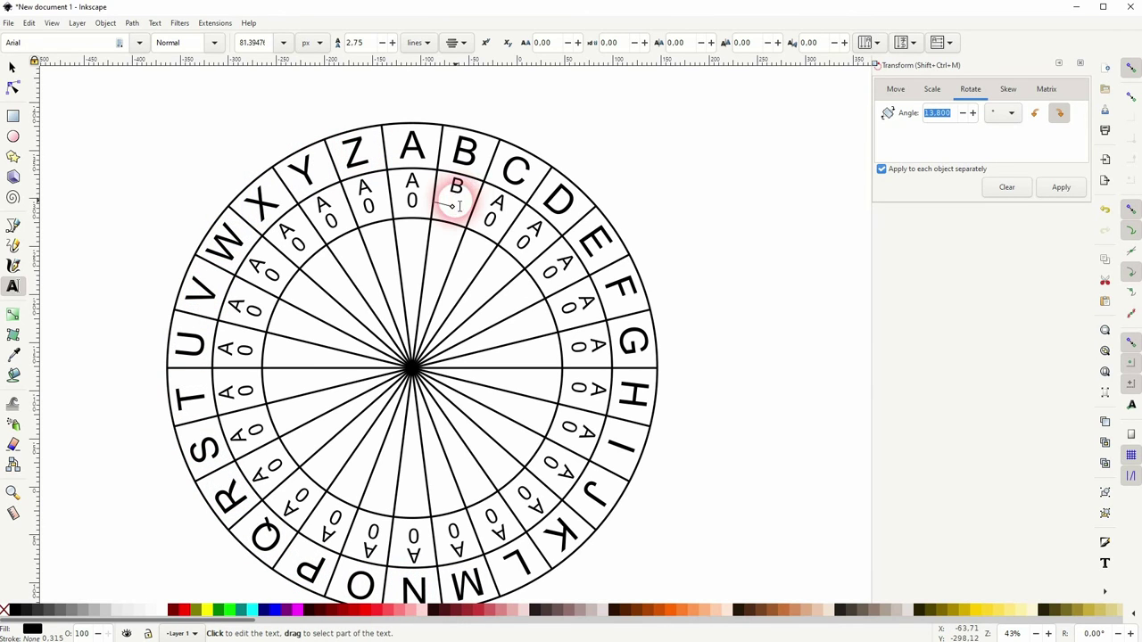
{"action": "type", "text": "1"}
{"action": "double_click", "coordinate": [497, 205]}
{"action": "type", "text": "C"}
{"action": "double_click", "coordinate": [533, 228]}
{"action": "type", "text": "D"}
{"action": "double_click", "coordinate": [560, 260]}
{"action": "type", "text": "E"}
{"action": "double_click", "coordinate": [586, 298]}
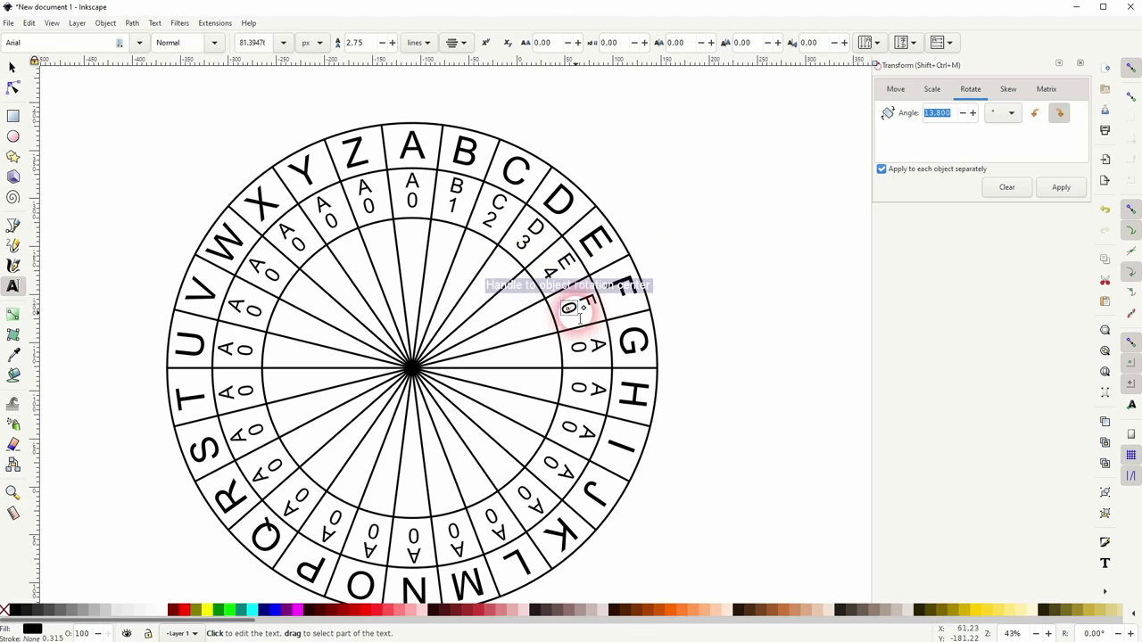
{"action": "type", "text": "5"}
{"action": "double_click", "coordinate": [596, 345]}
{"action": "type", "text": "G"}
{"action": "double_click", "coordinate": [578, 347]}
{"action": "type", "text": "6"}
{"action": "double_click", "coordinate": [596, 390]}
{"action": "type", "text": "H"}
{"action": "double_click", "coordinate": [578, 388]}
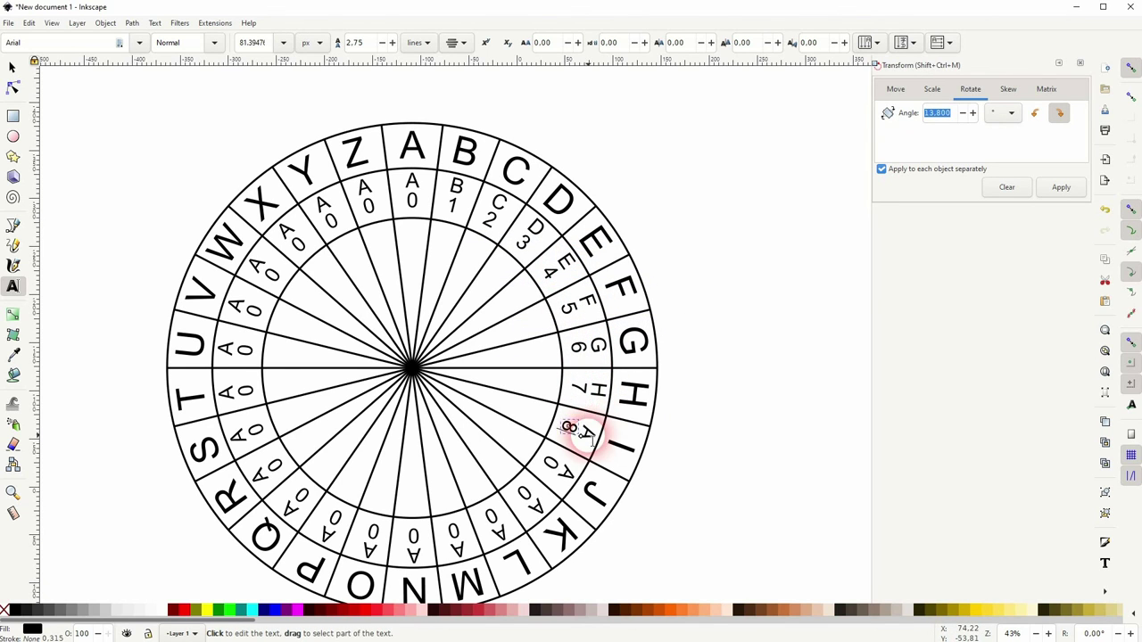
Set the inner-ring pairs I, J 9, K 10, L 11 and the letter M.
{"action": "double_click", "coordinate": [584, 432]}
{"action": "type", "text": "I"}
{"action": "double_click", "coordinate": [562, 469]}
{"action": "type", "text": "J"}
{"action": "double_click", "coordinate": [550, 462]}
{"action": "type", "text": "9"}
{"action": "double_click", "coordinate": [533, 504]}
{"action": "type", "text": "K"}
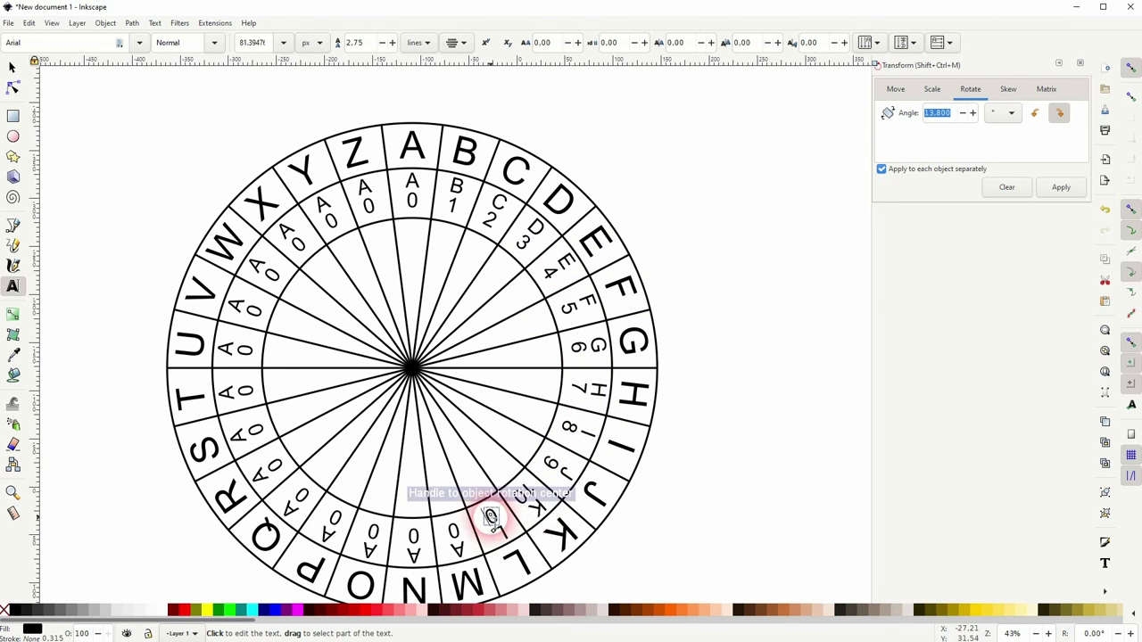
{"action": "double_click", "coordinate": [523, 492]}
{"action": "type", "text": "10"}
{"action": "double_click", "coordinate": [496, 524]}
{"action": "type", "text": "L"}
{"action": "double_click", "coordinate": [487, 512]}
{"action": "type", "text": "11"}
{"action": "double_click", "coordinate": [457, 546]}
{"action": "type", "text": "M"}
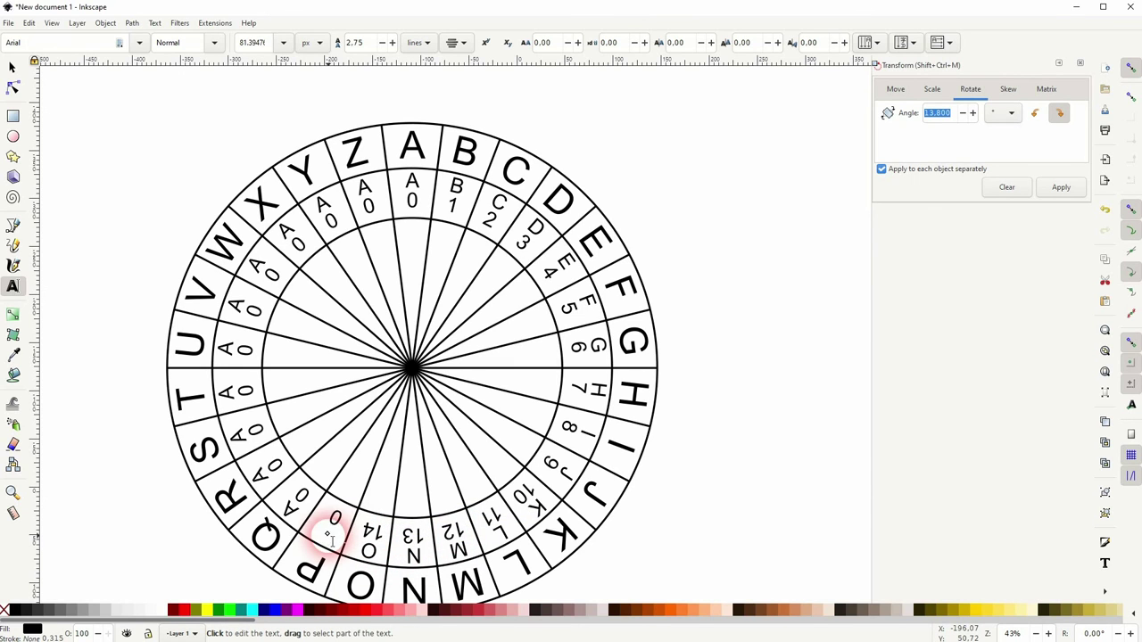
Set the inner-ring pairs P 15, Q 16, R 17, S 18 and the letter T.
{"action": "double_click", "coordinate": [335, 518]}
{"action": "type", "text": "15"}
{"action": "double_click", "coordinate": [287, 510]}
{"action": "type", "text": "Q"}
{"action": "double_click", "coordinate": [300, 493]}
{"action": "type", "text": "16"}
{"action": "double_click", "coordinate": [259, 474]}
{"action": "type", "text": "R"}
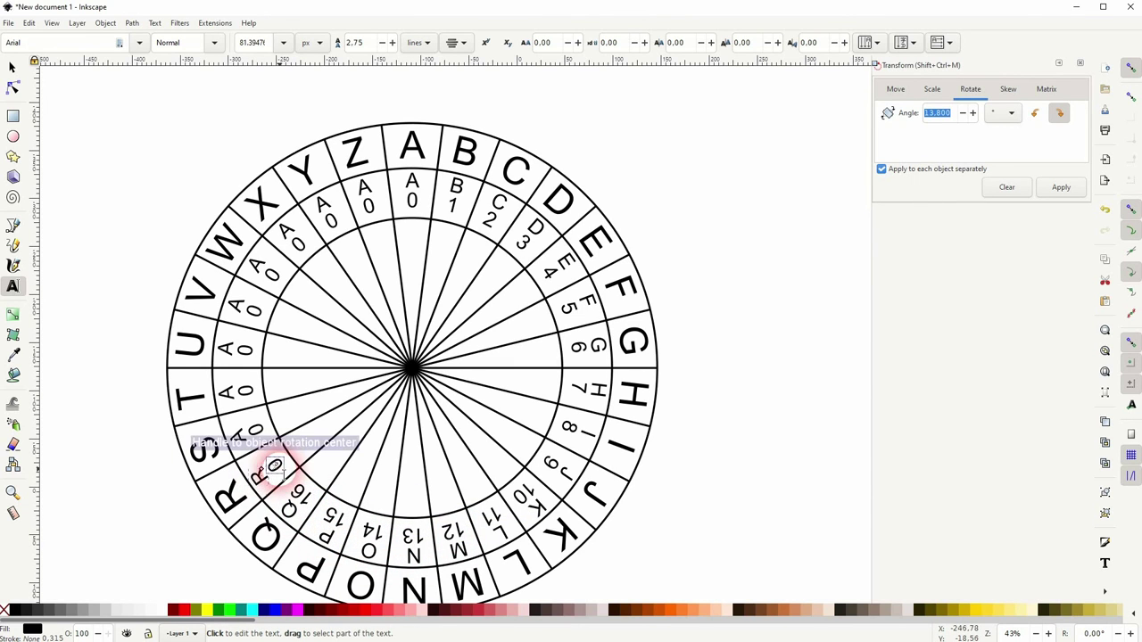
{"action": "double_click", "coordinate": [275, 465]}
{"action": "type", "text": "17"}
{"action": "double_click", "coordinate": [237, 437]}
{"action": "type", "text": "S"}
{"action": "double_click", "coordinate": [255, 431]}
{"action": "type", "text": "18"}
{"action": "double_click", "coordinate": [225, 390]}
{"action": "type", "text": "T"}
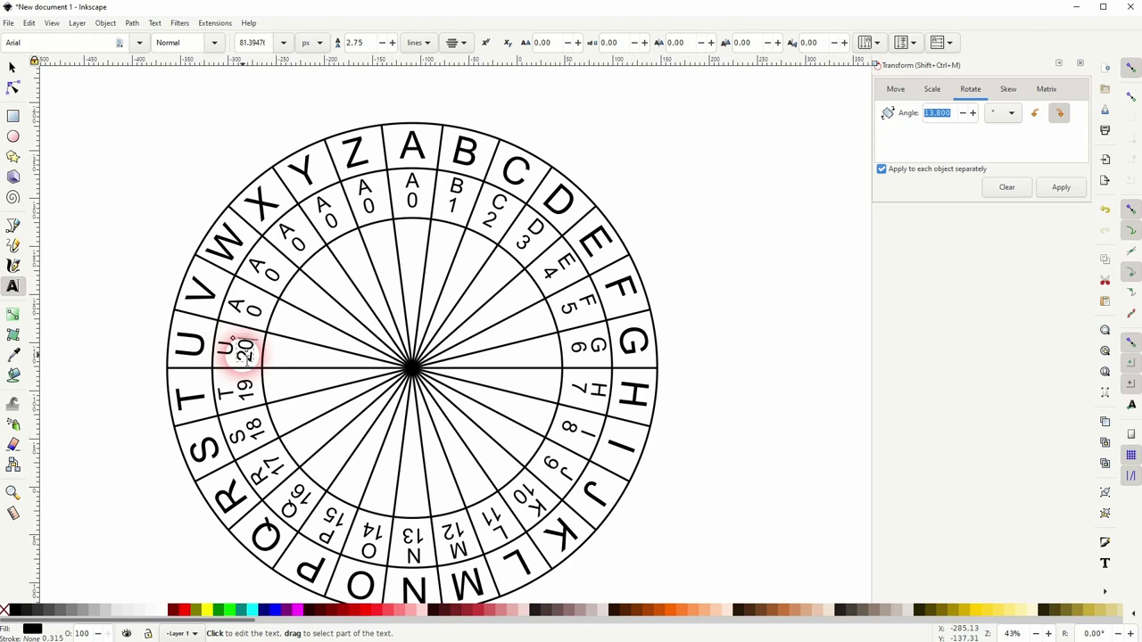
Set the inner-ring pairs V 21 and W 22, and pick the inner letter at the A position.
{"action": "double_click", "coordinate": [235, 306]}
{"action": "type", "text": "V"}
{"action": "double_click", "coordinate": [254, 310]}
{"action": "type", "text": "21"}
{"action": "double_click", "coordinate": [257, 266]}
{"action": "type", "text": "W"}
{"action": "double_click", "coordinate": [272, 273]}
{"action": "type", "text": "22"}
{"action": "double_click", "coordinate": [411, 181]}
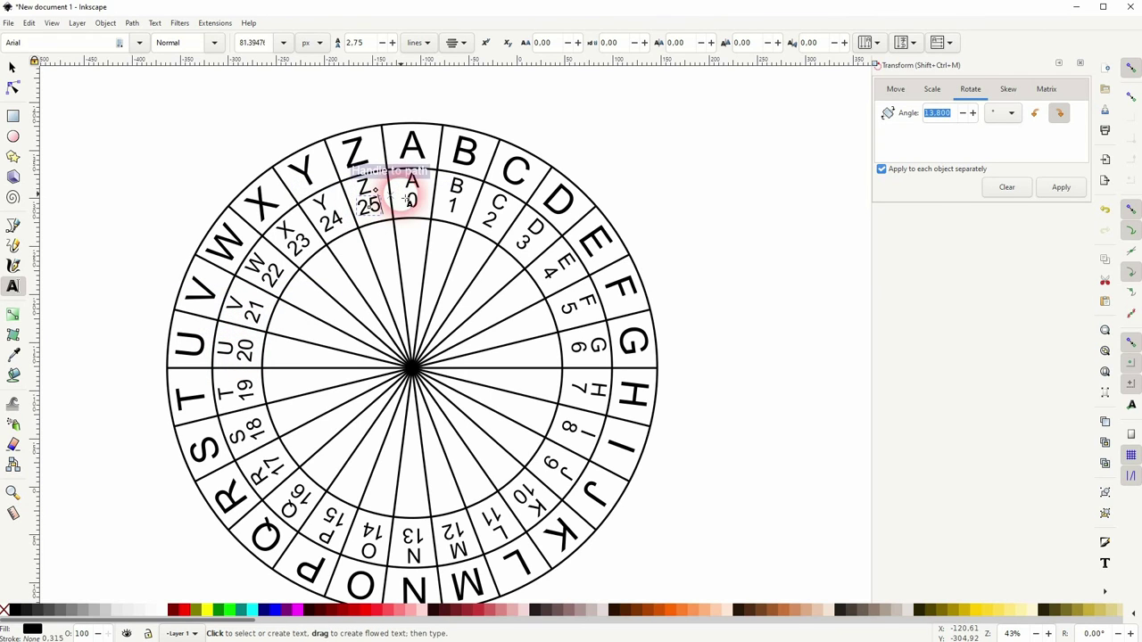
Enter A as the last inner label, then group all 53 wheel parts and move the wheel up-right.
{"action": "type", "text": "A"}
{"action": "left_click", "coordinate": [802, 233]}
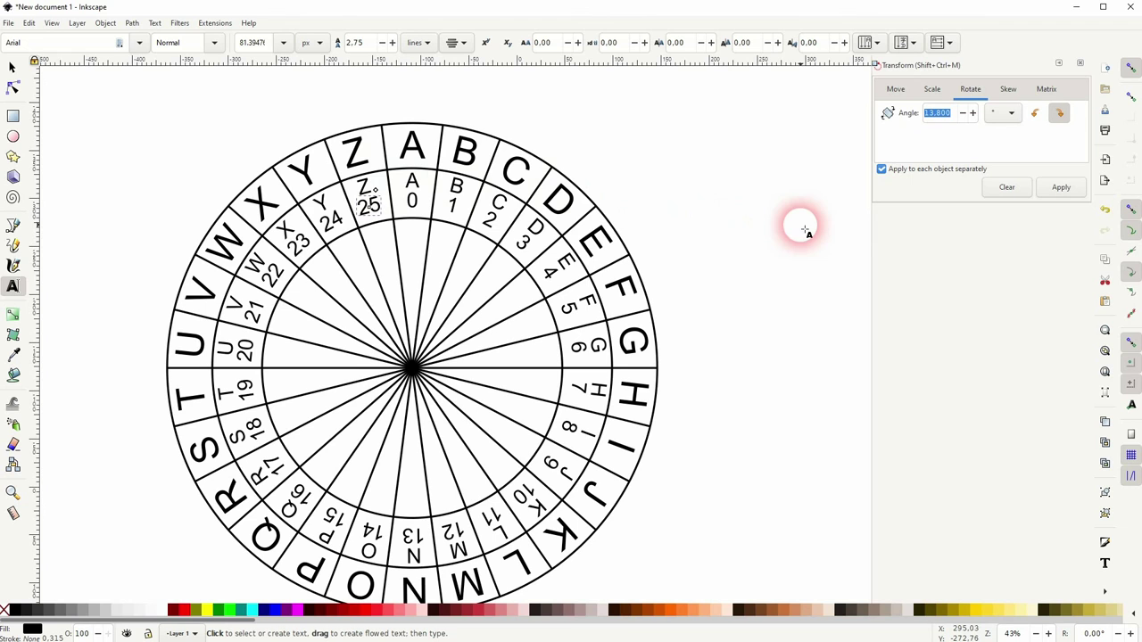
{"action": "left_click", "coordinate": [12, 68]}
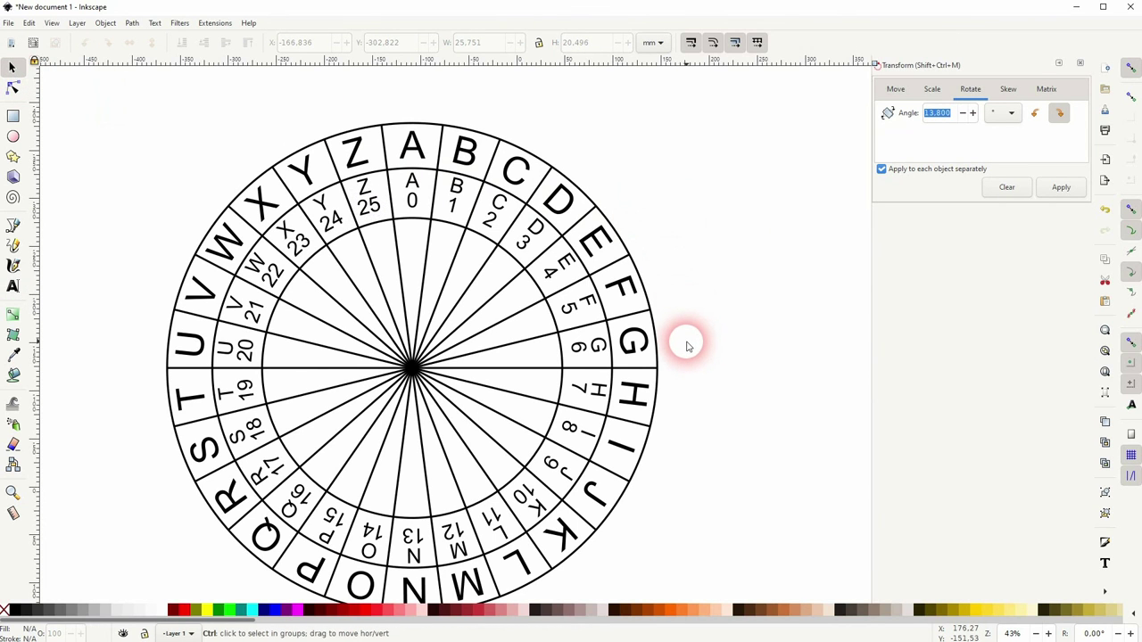
{"action": "scroll", "coordinate": [684, 339], "scroll_direction": "down", "scroll_amount": 1}
{"action": "left_click_drag", "start_coordinate": [638, 378], "coordinate": [431, 403]}
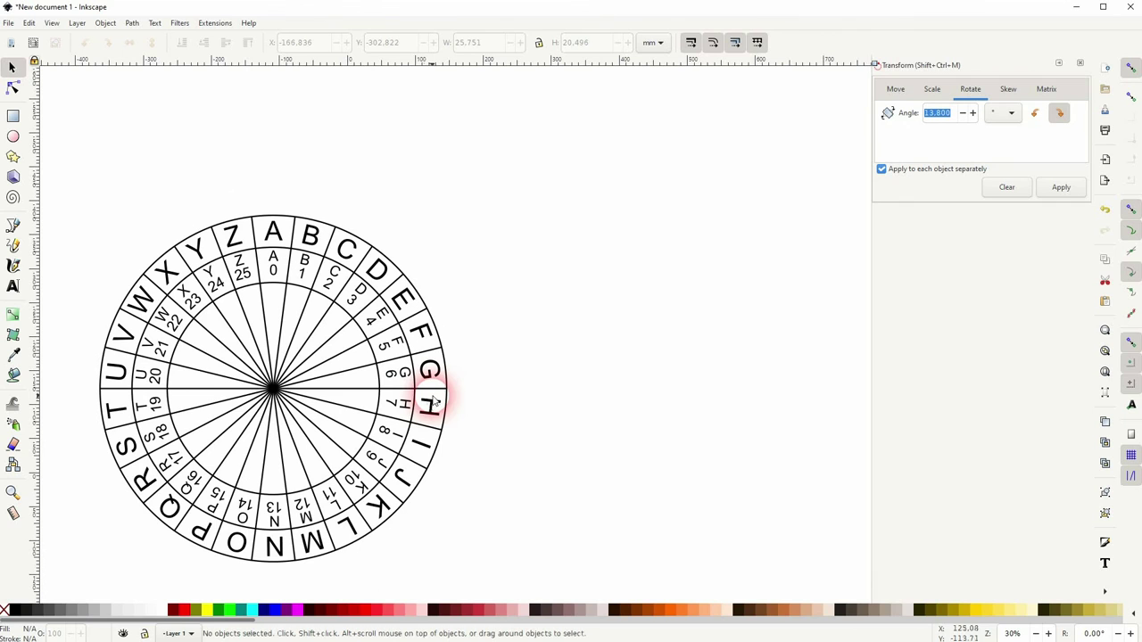
{"action": "left_click_drag", "start_coordinate": [74, 199], "coordinate": [542, 581]}
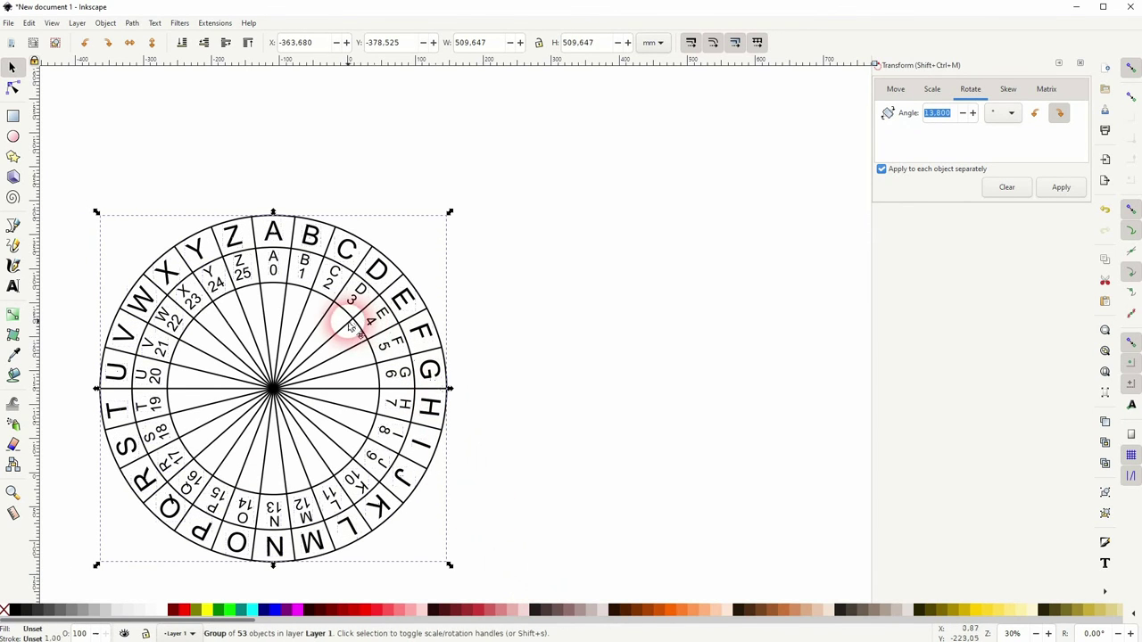
{"action": "left_click_drag", "start_coordinate": [350, 317], "coordinate": [414, 256]}
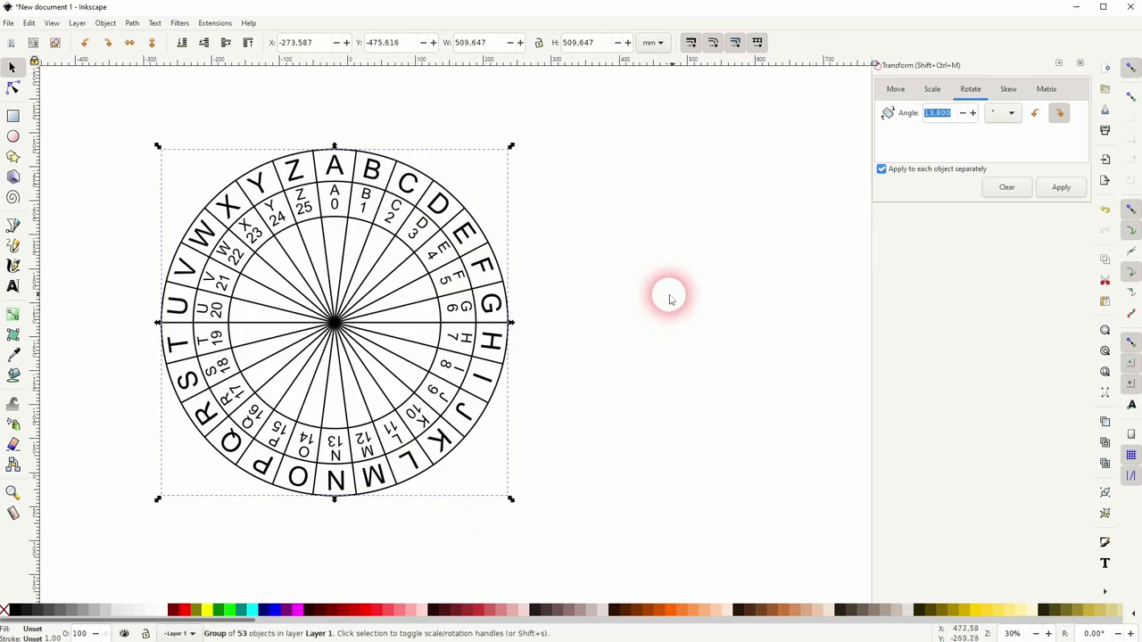